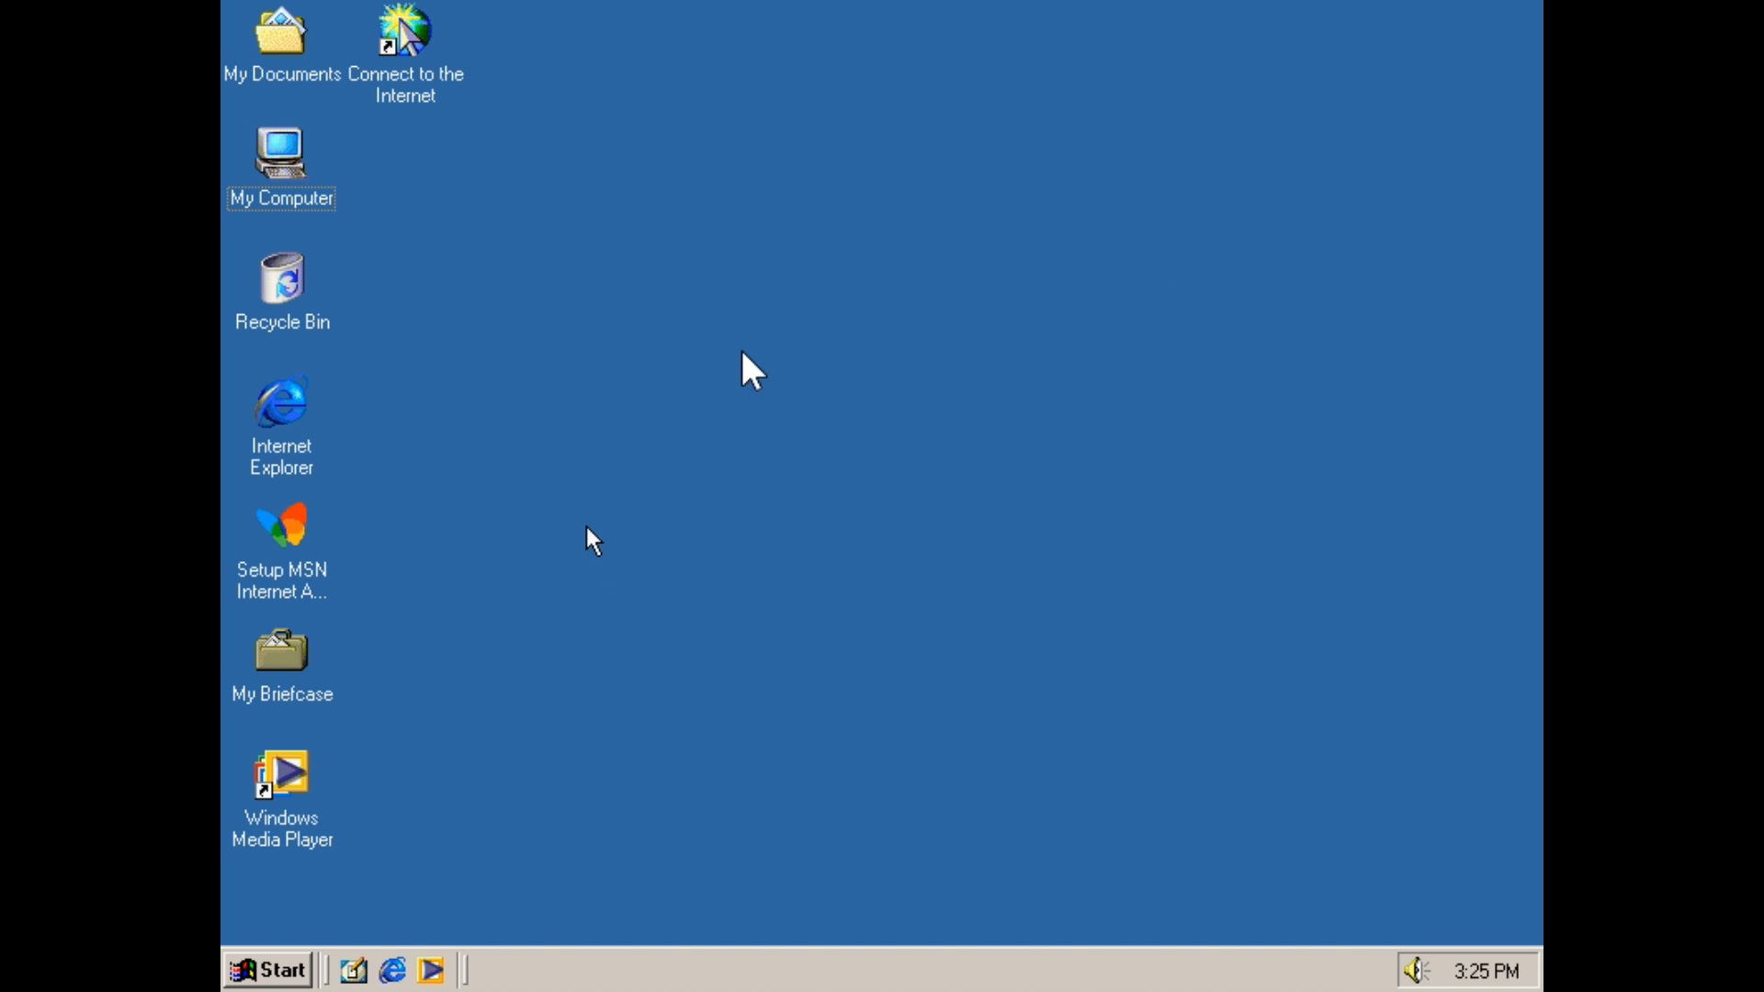
Open System Properties for My Computer and inspect the display and sound device categories in Device Manager
right_click(285, 128)
left_click(397, 310)
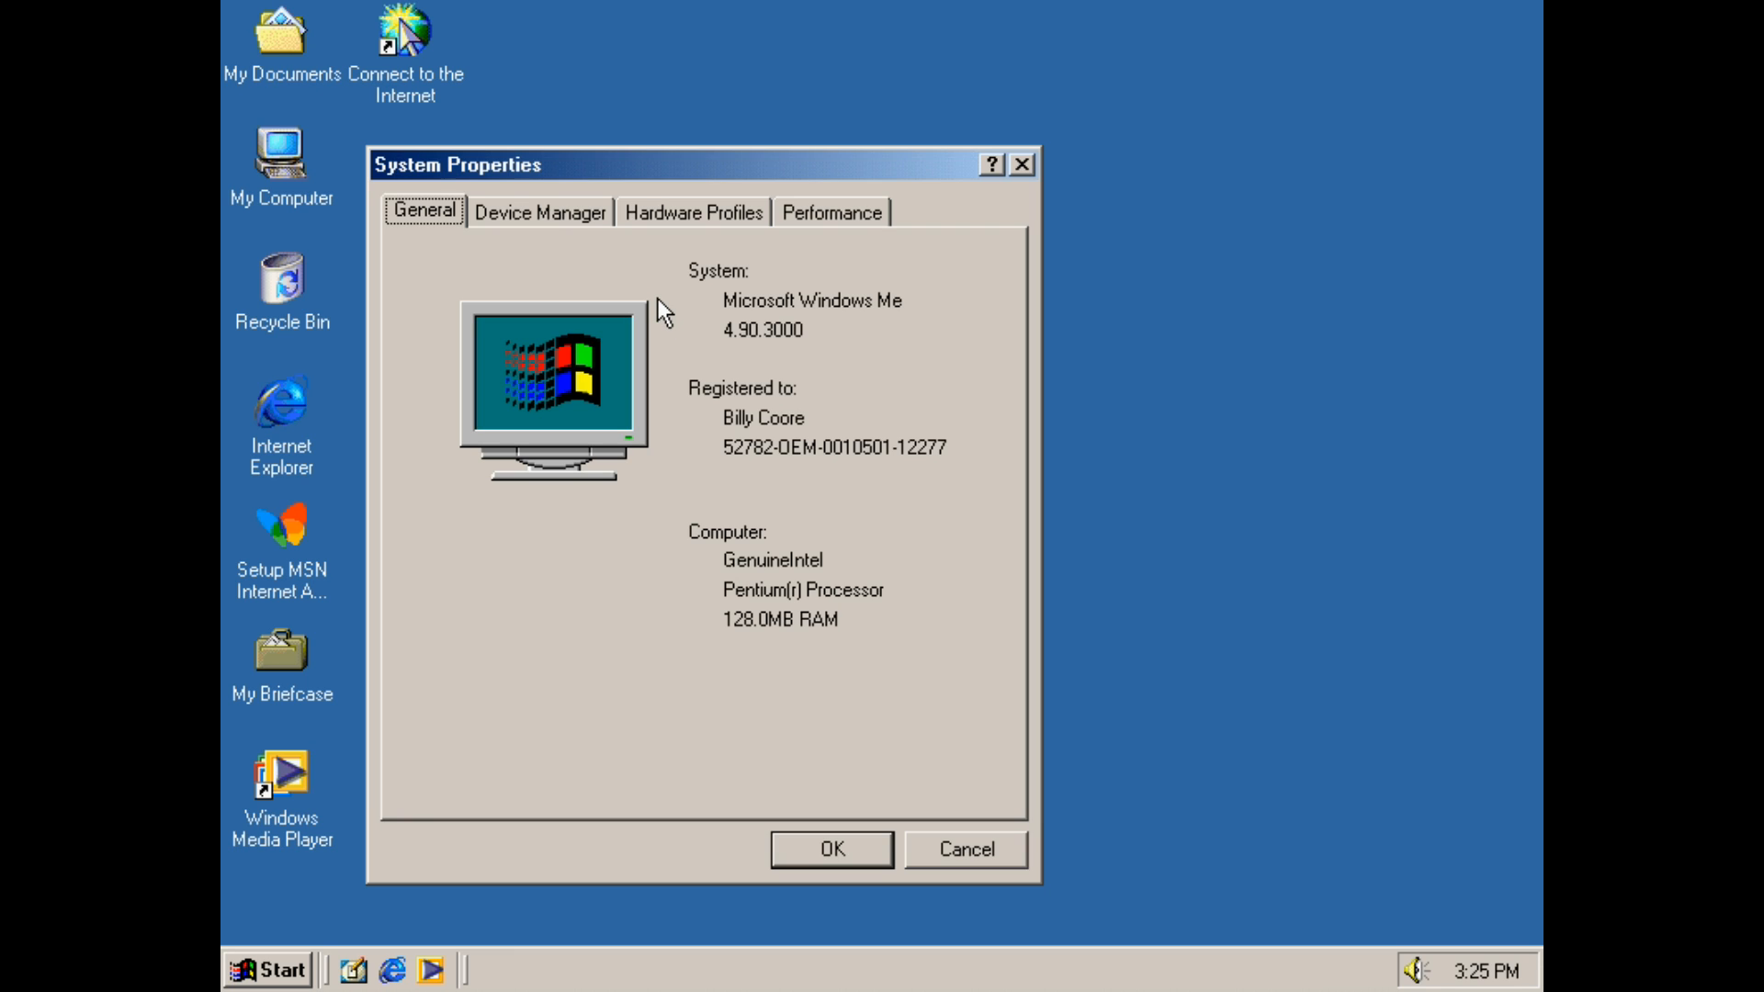
left_click(520, 208)
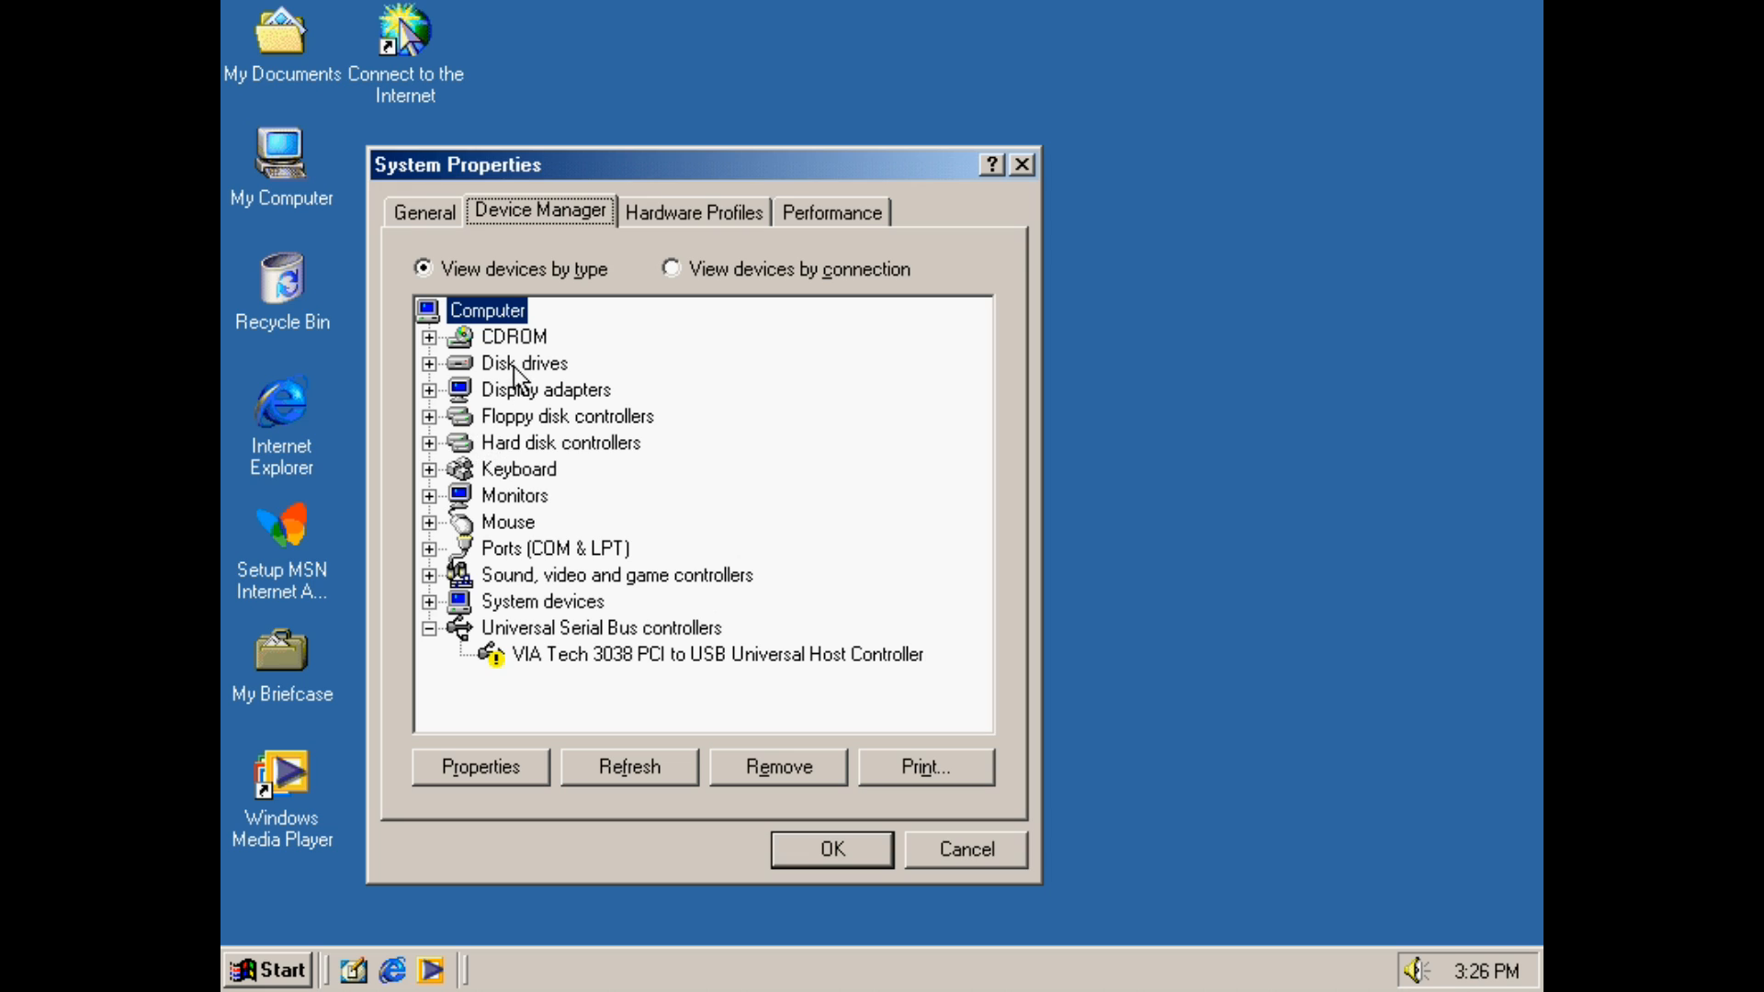
double_click(503, 388)
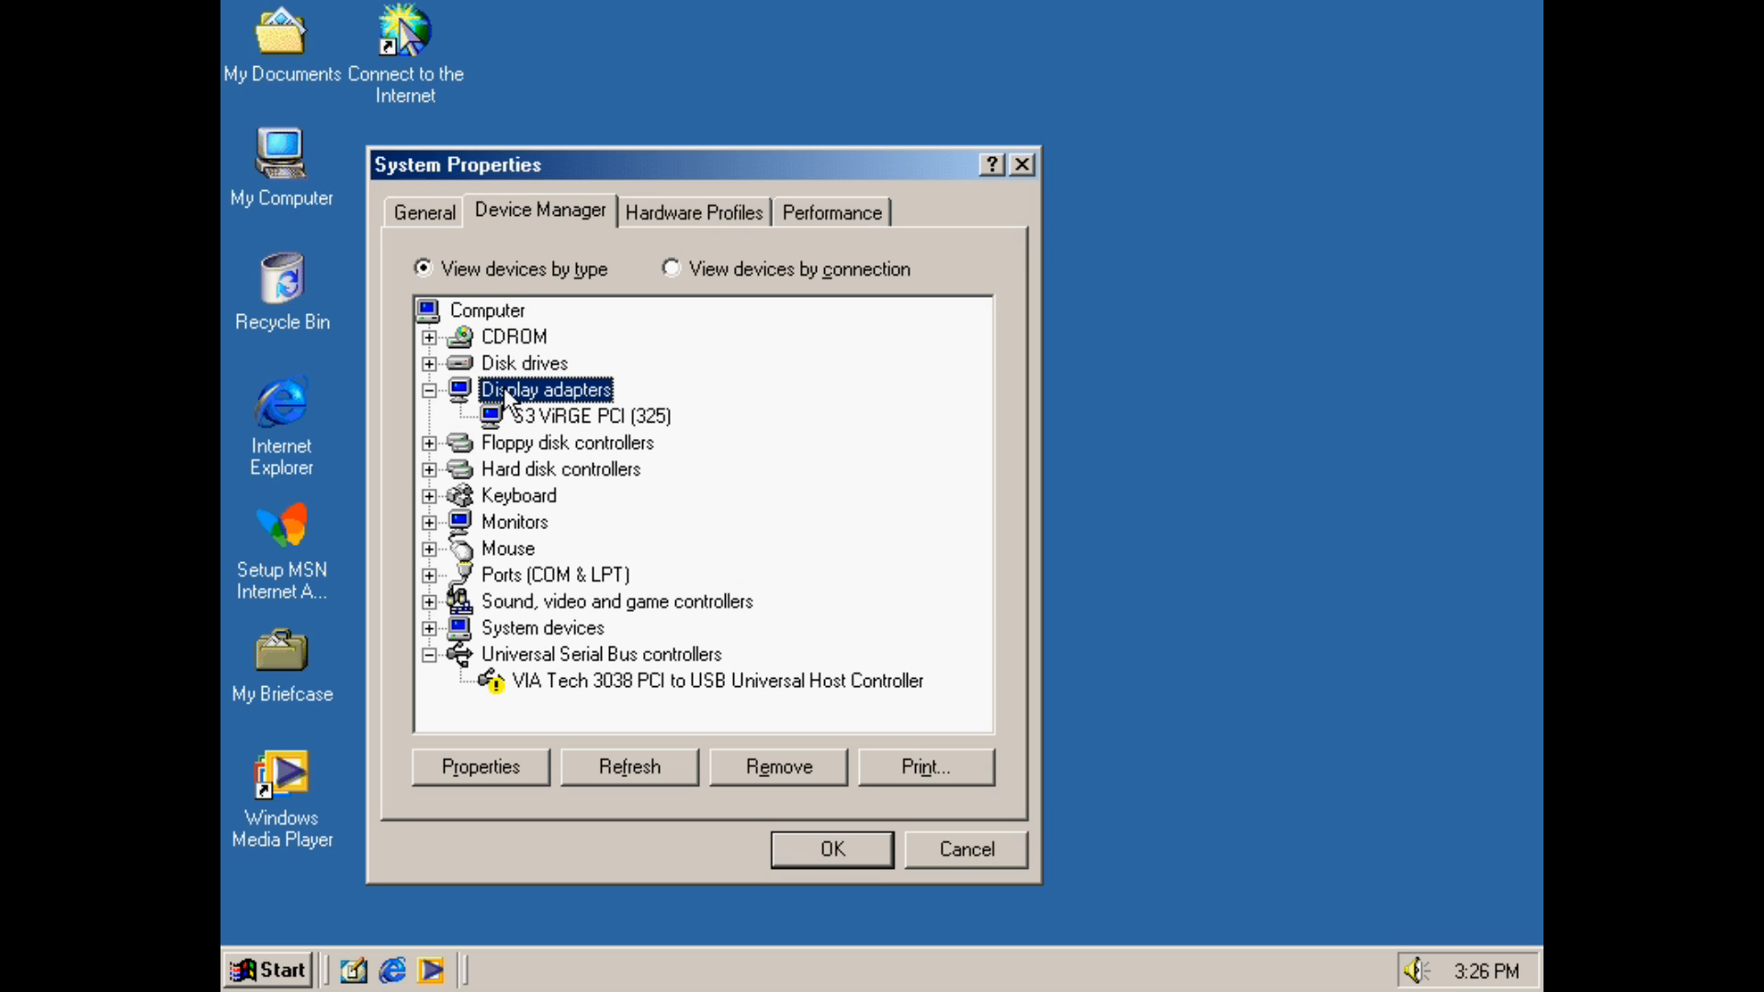
double_click(503, 388)
double_click(587, 575)
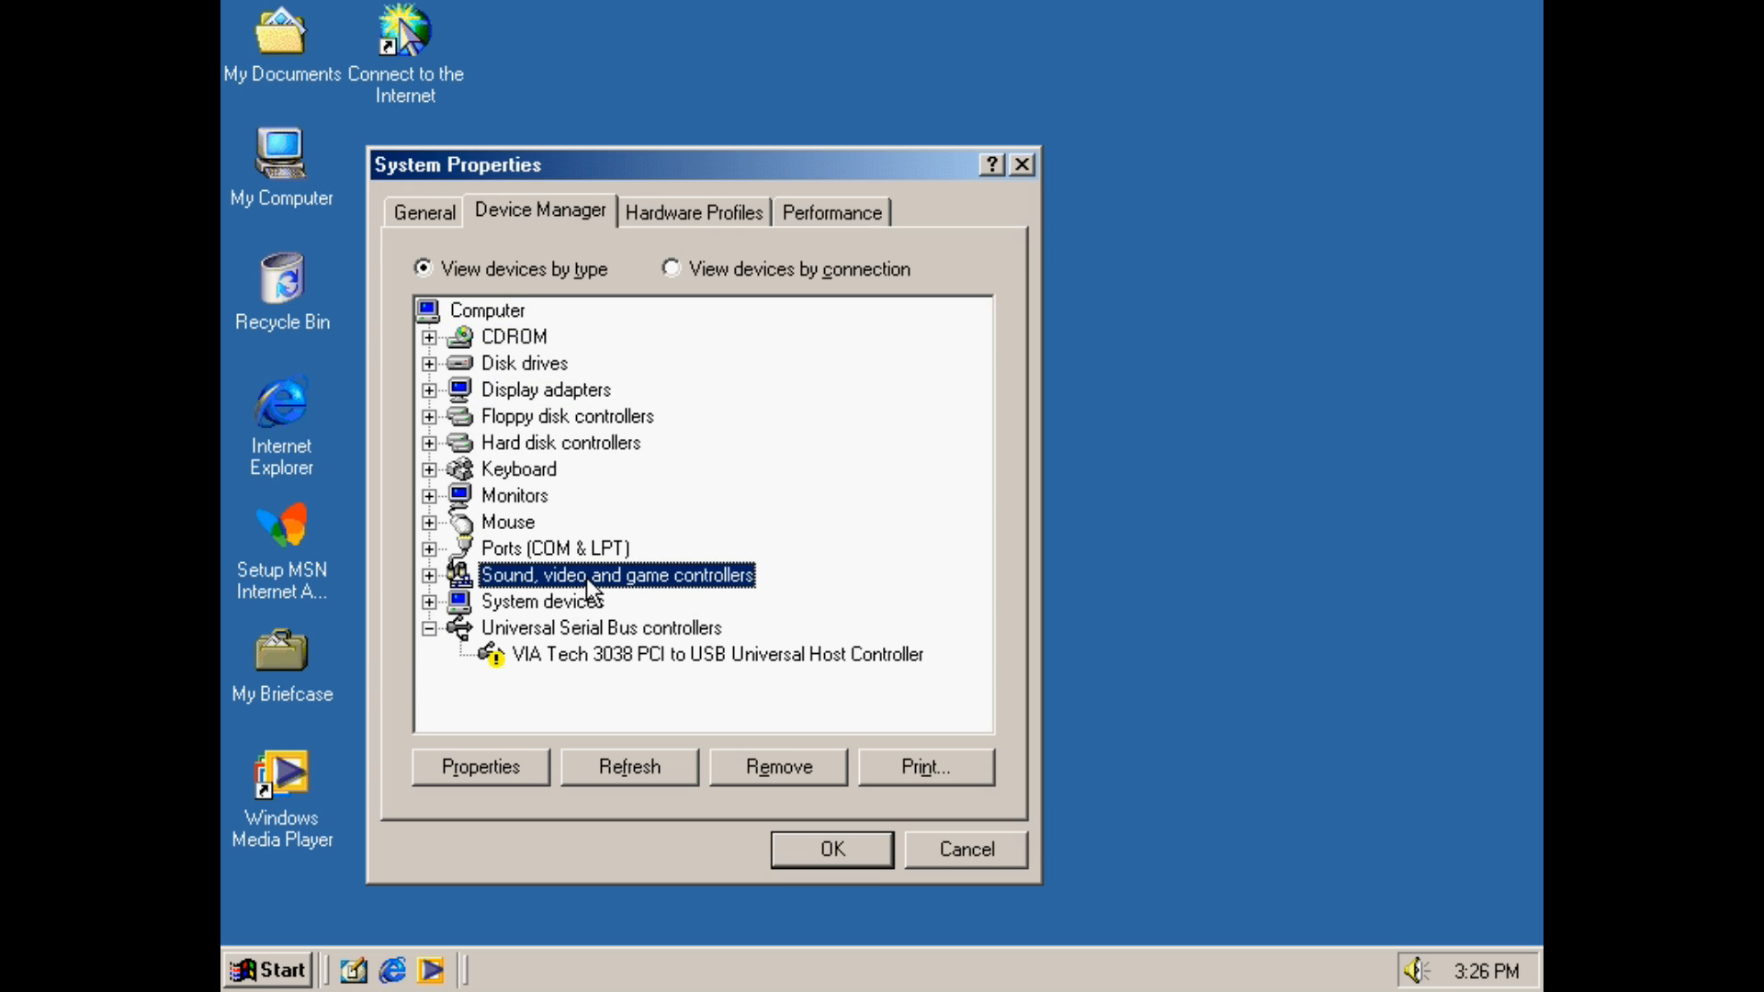
double_click(717, 580)
left_click(949, 863)
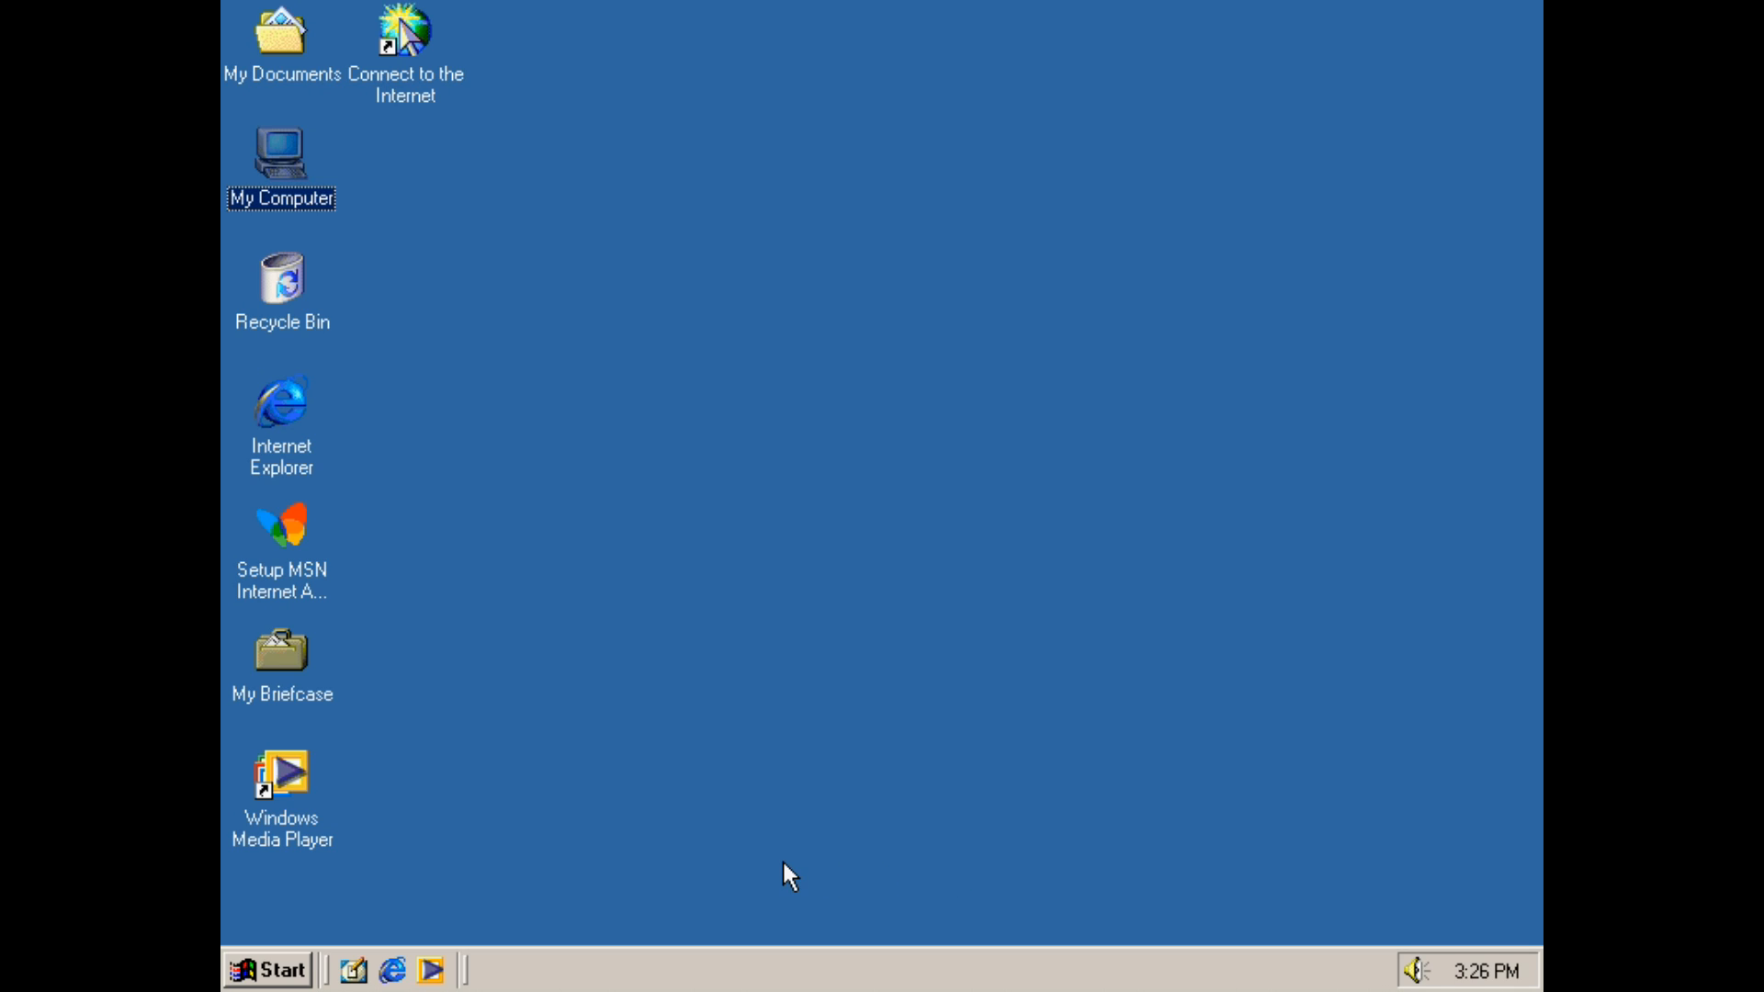
left_click(264, 969)
mouse_move(402, 565)
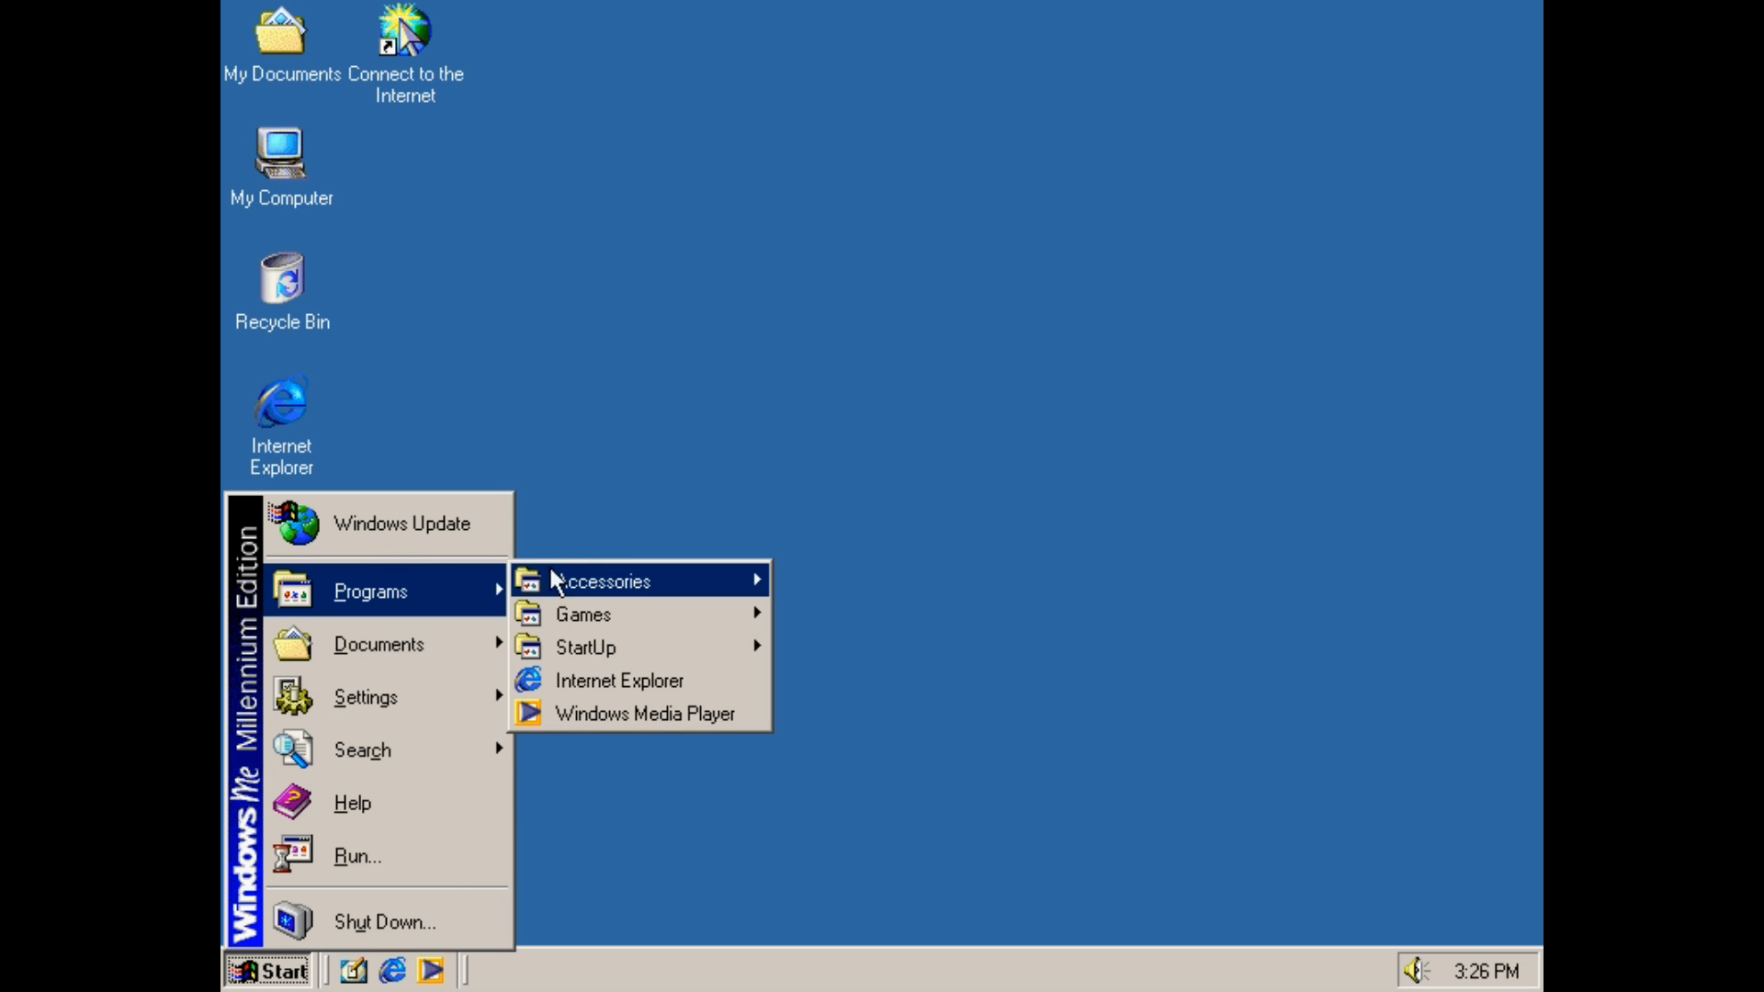
mouse_move(616, 582)
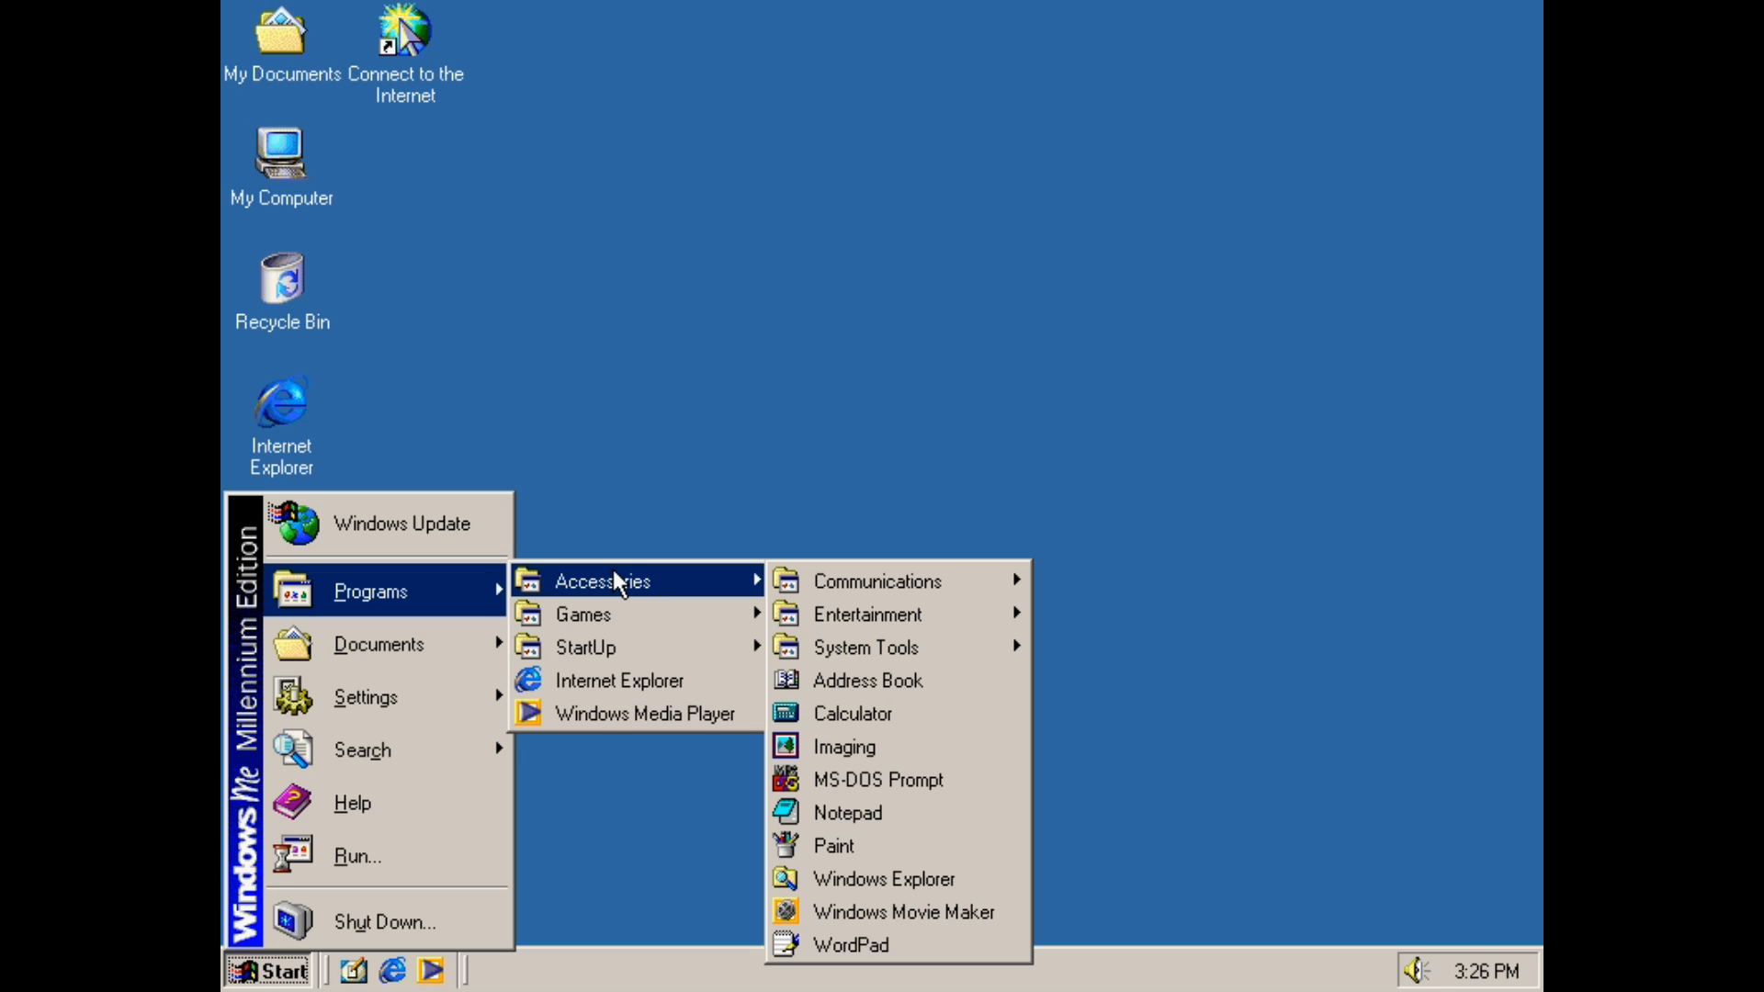
mouse_move(614, 622)
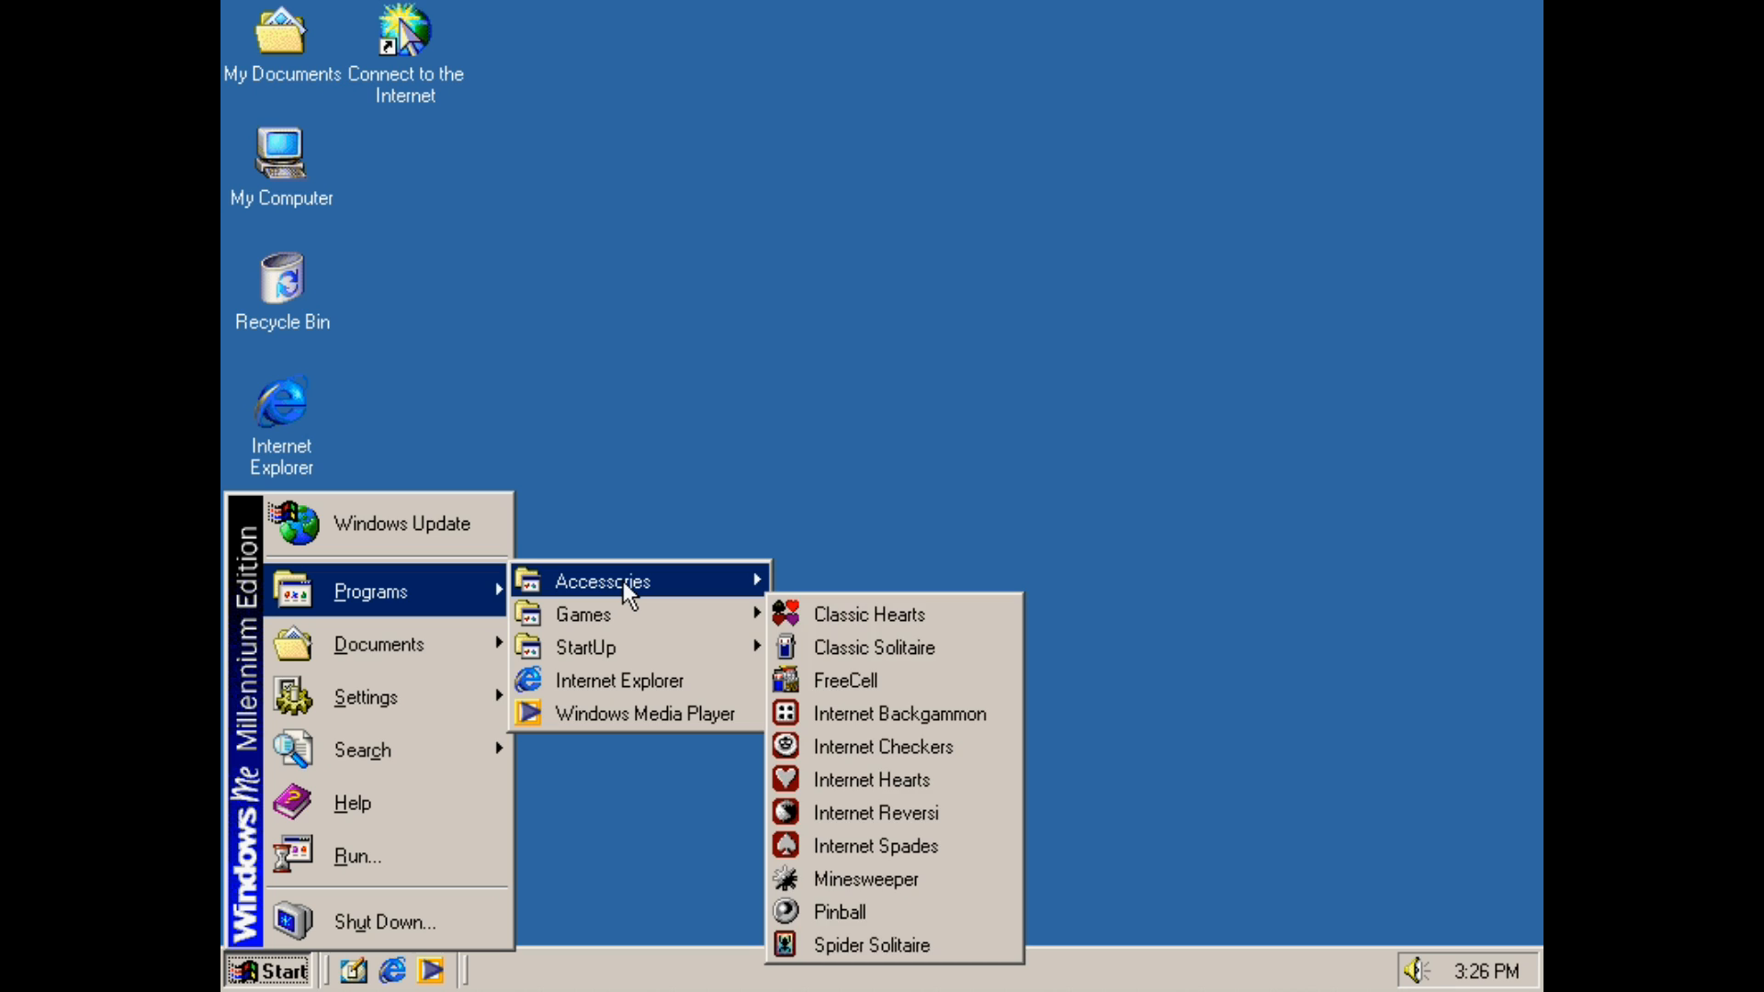
mouse_move(974, 632)
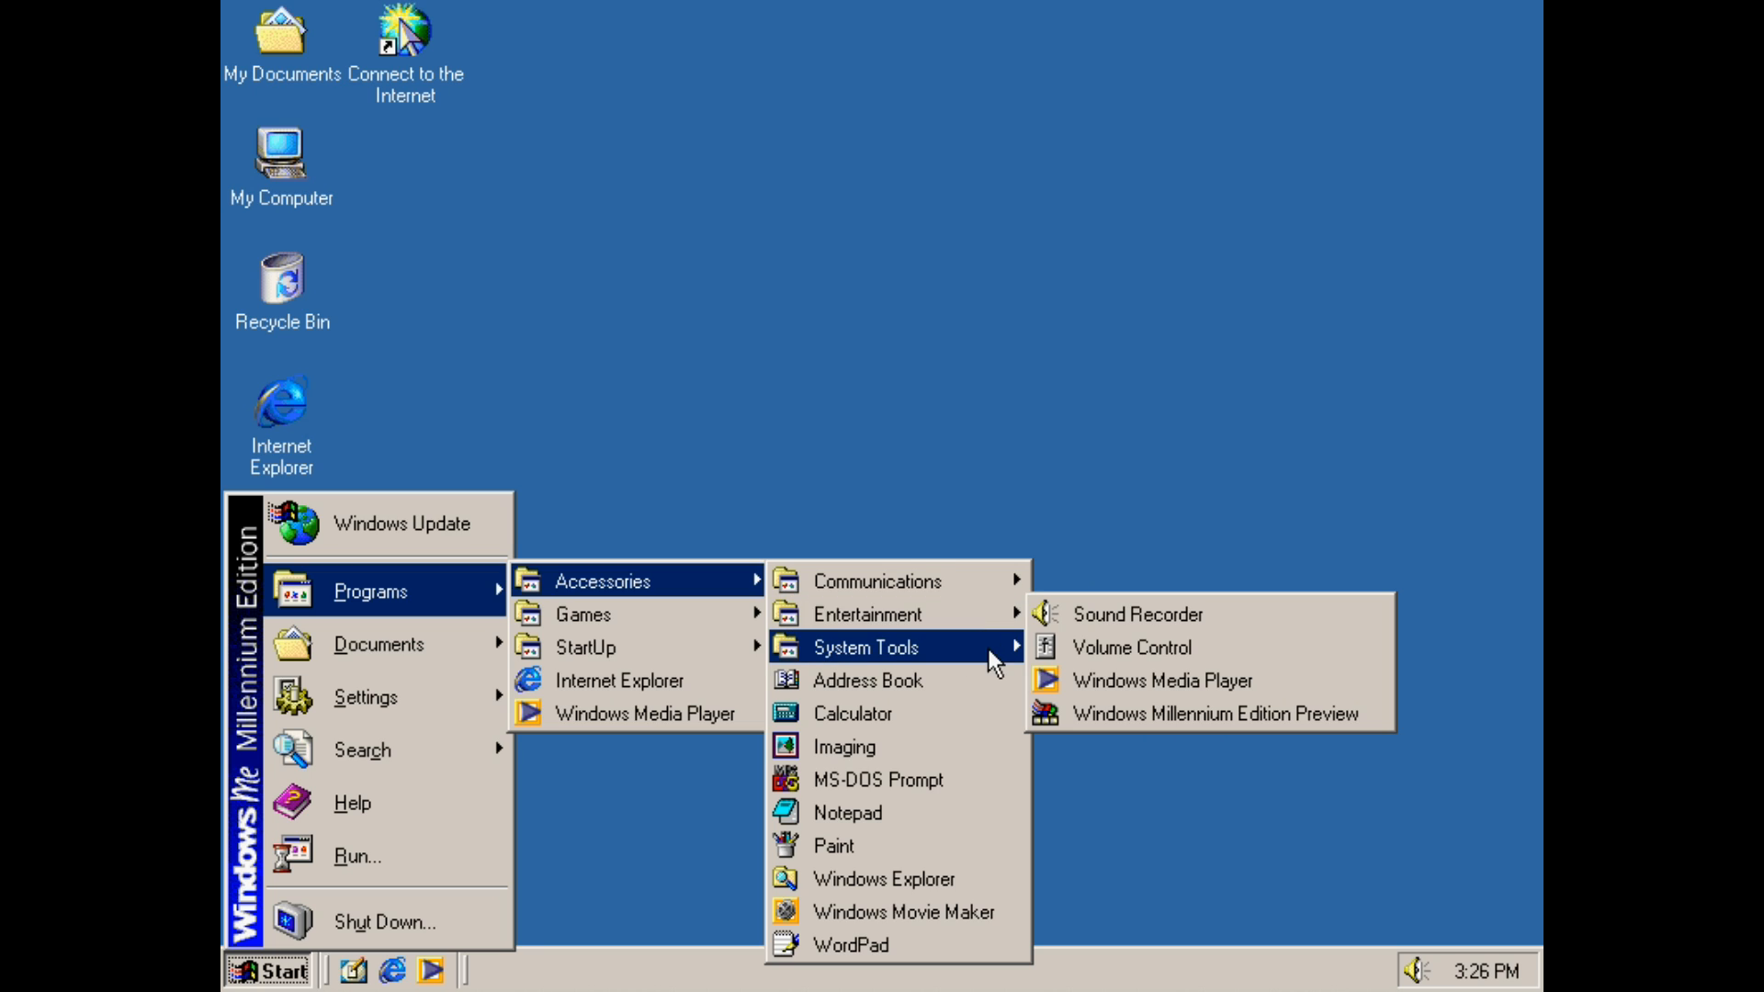
left_click(749, 190)
Open the 98LITE (D:) drive from My Computer
double_click(271, 170)
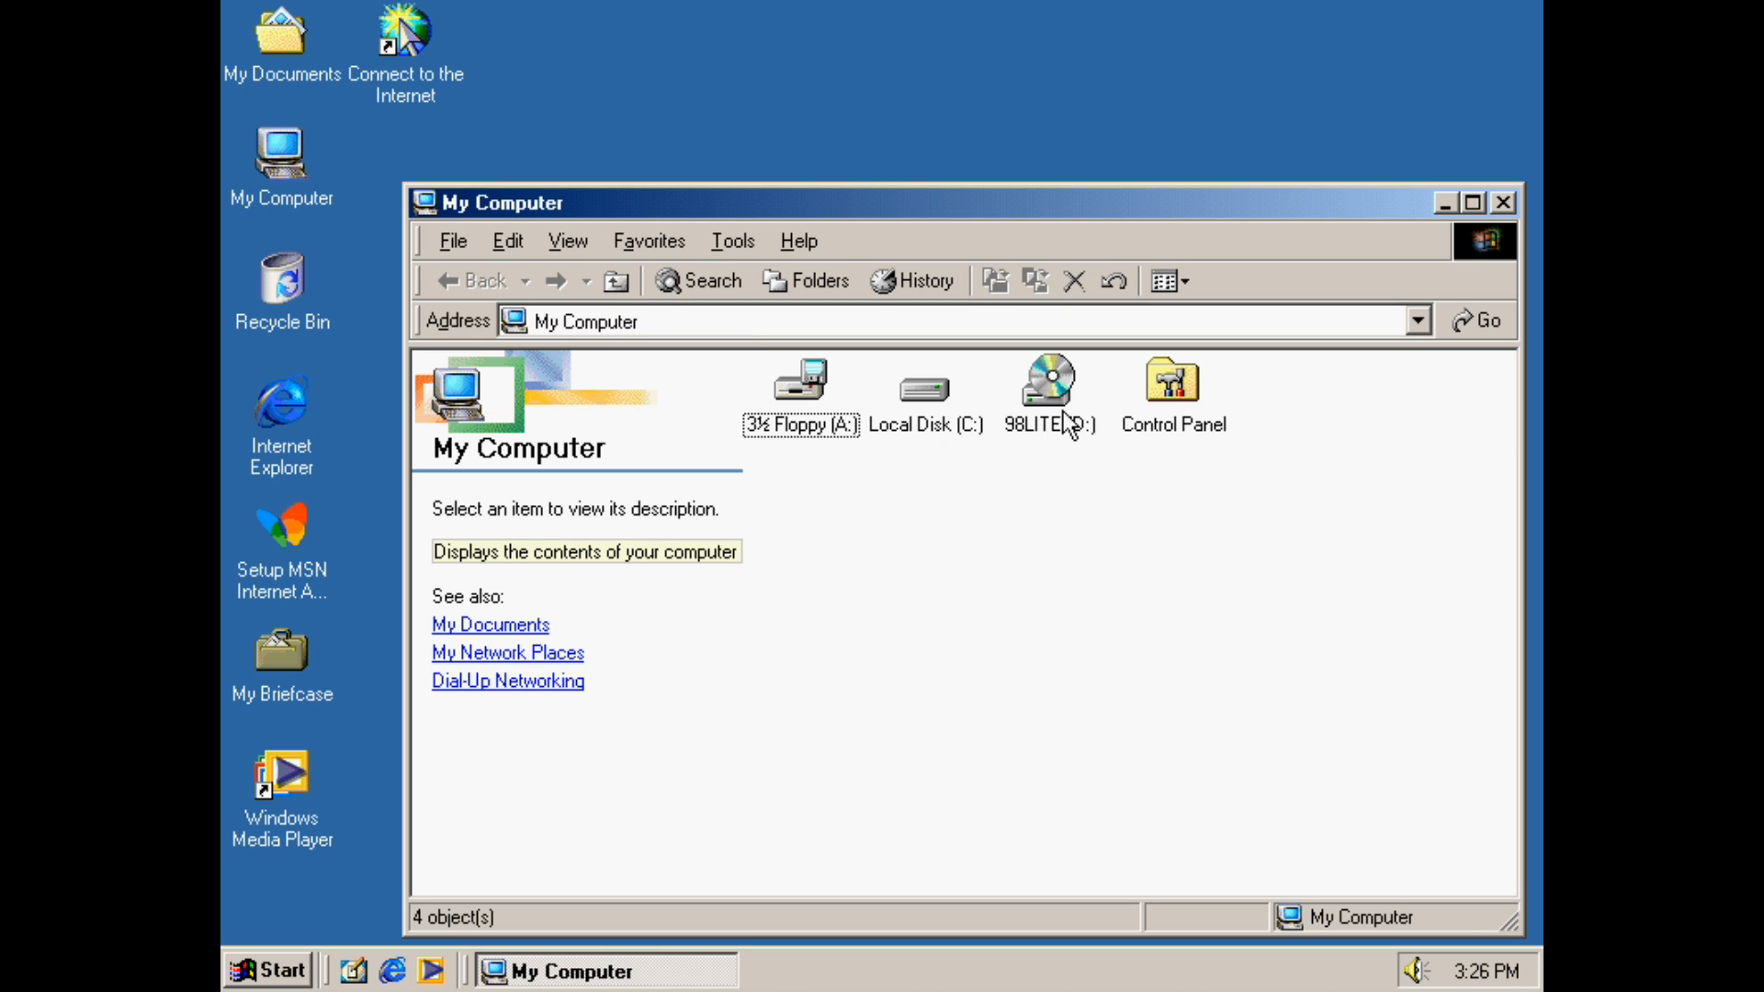
mouse_move(1066, 427)
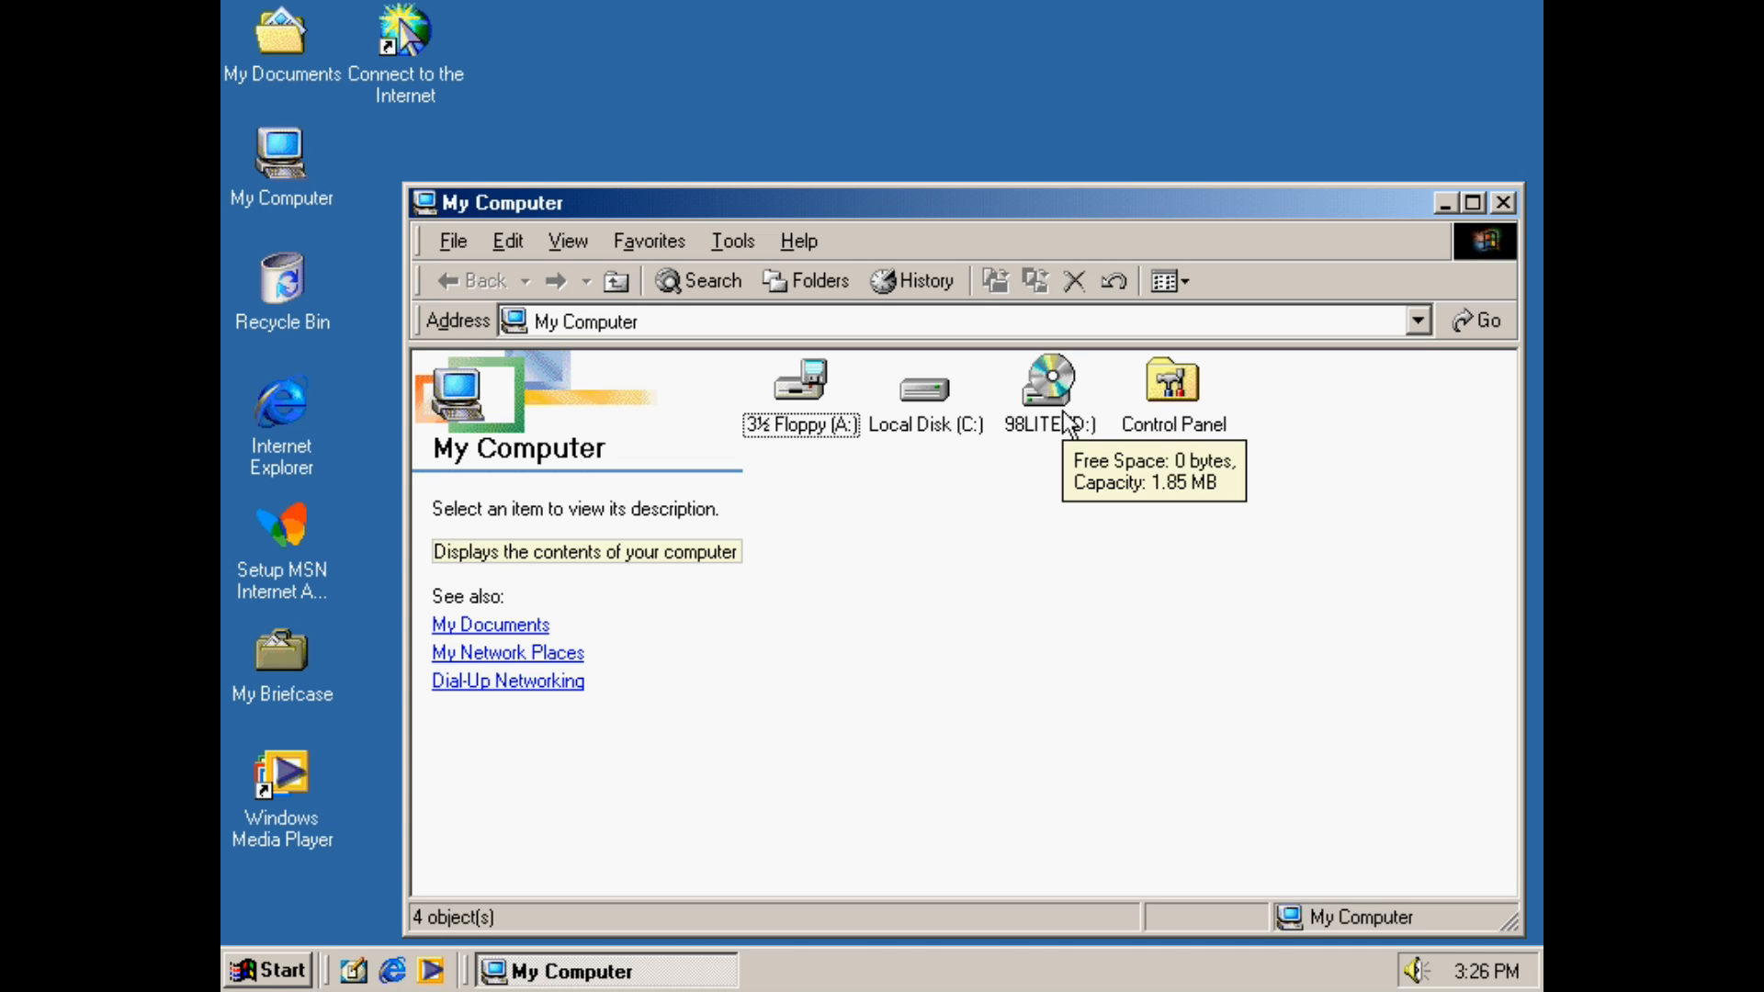
left_click(1065, 427)
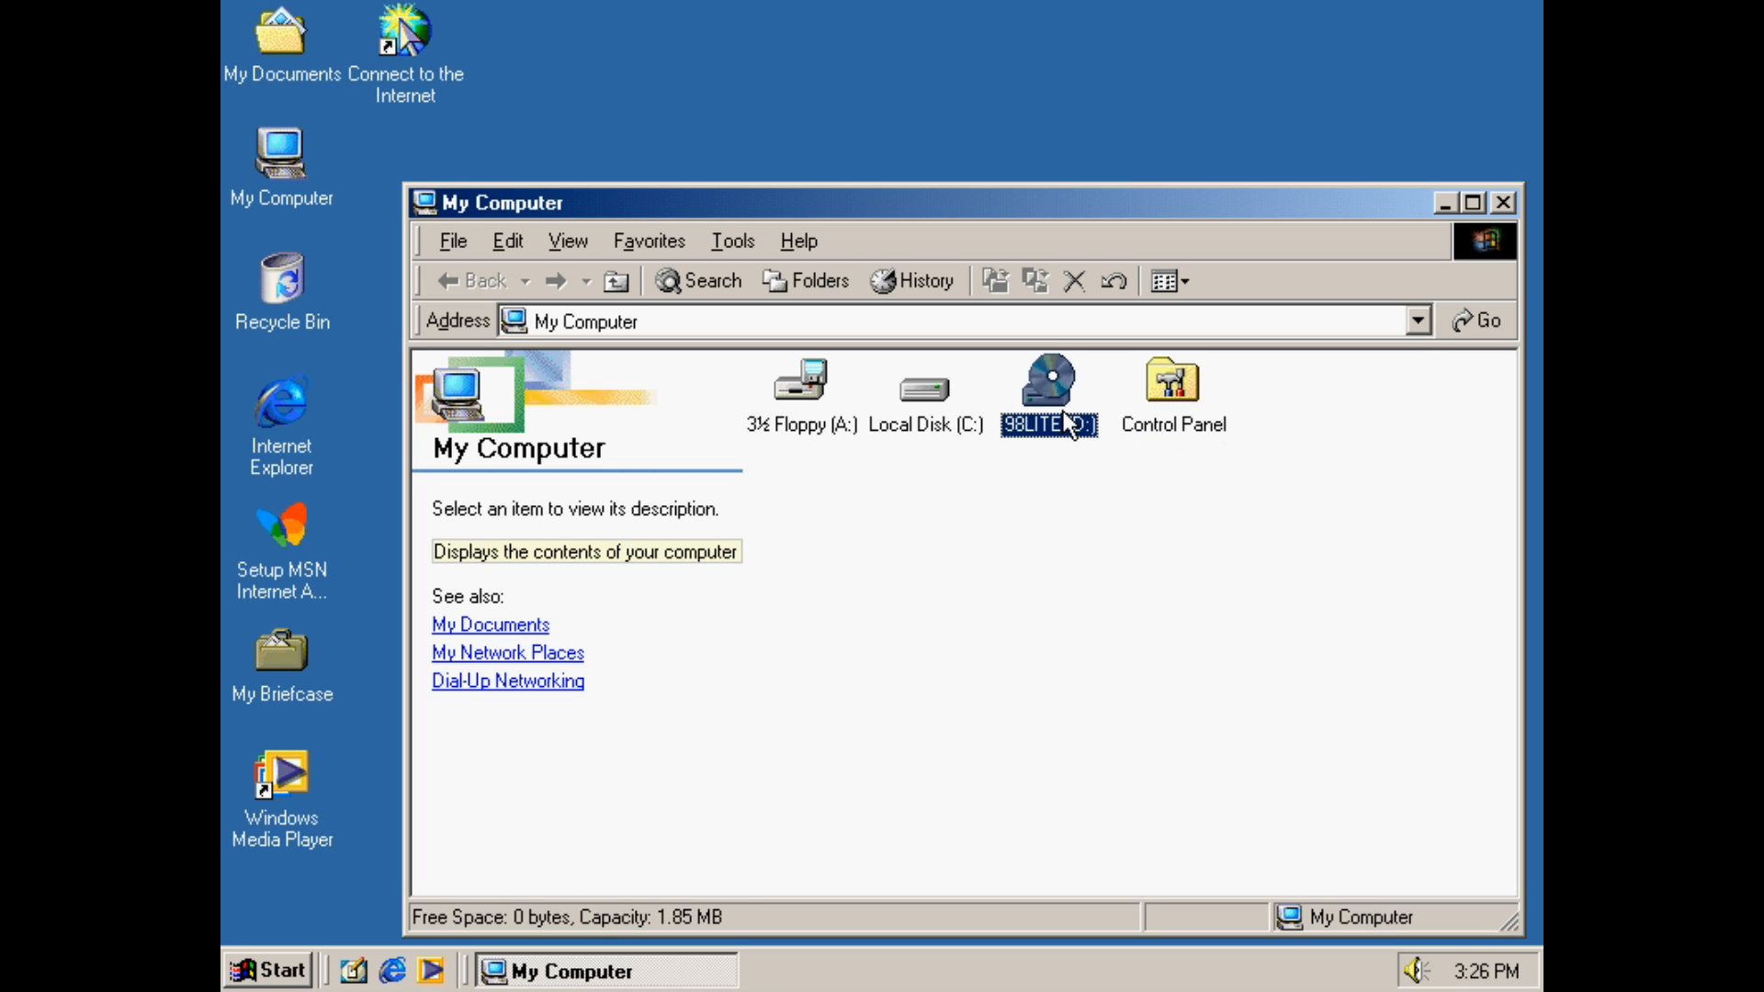
double_click(1066, 424)
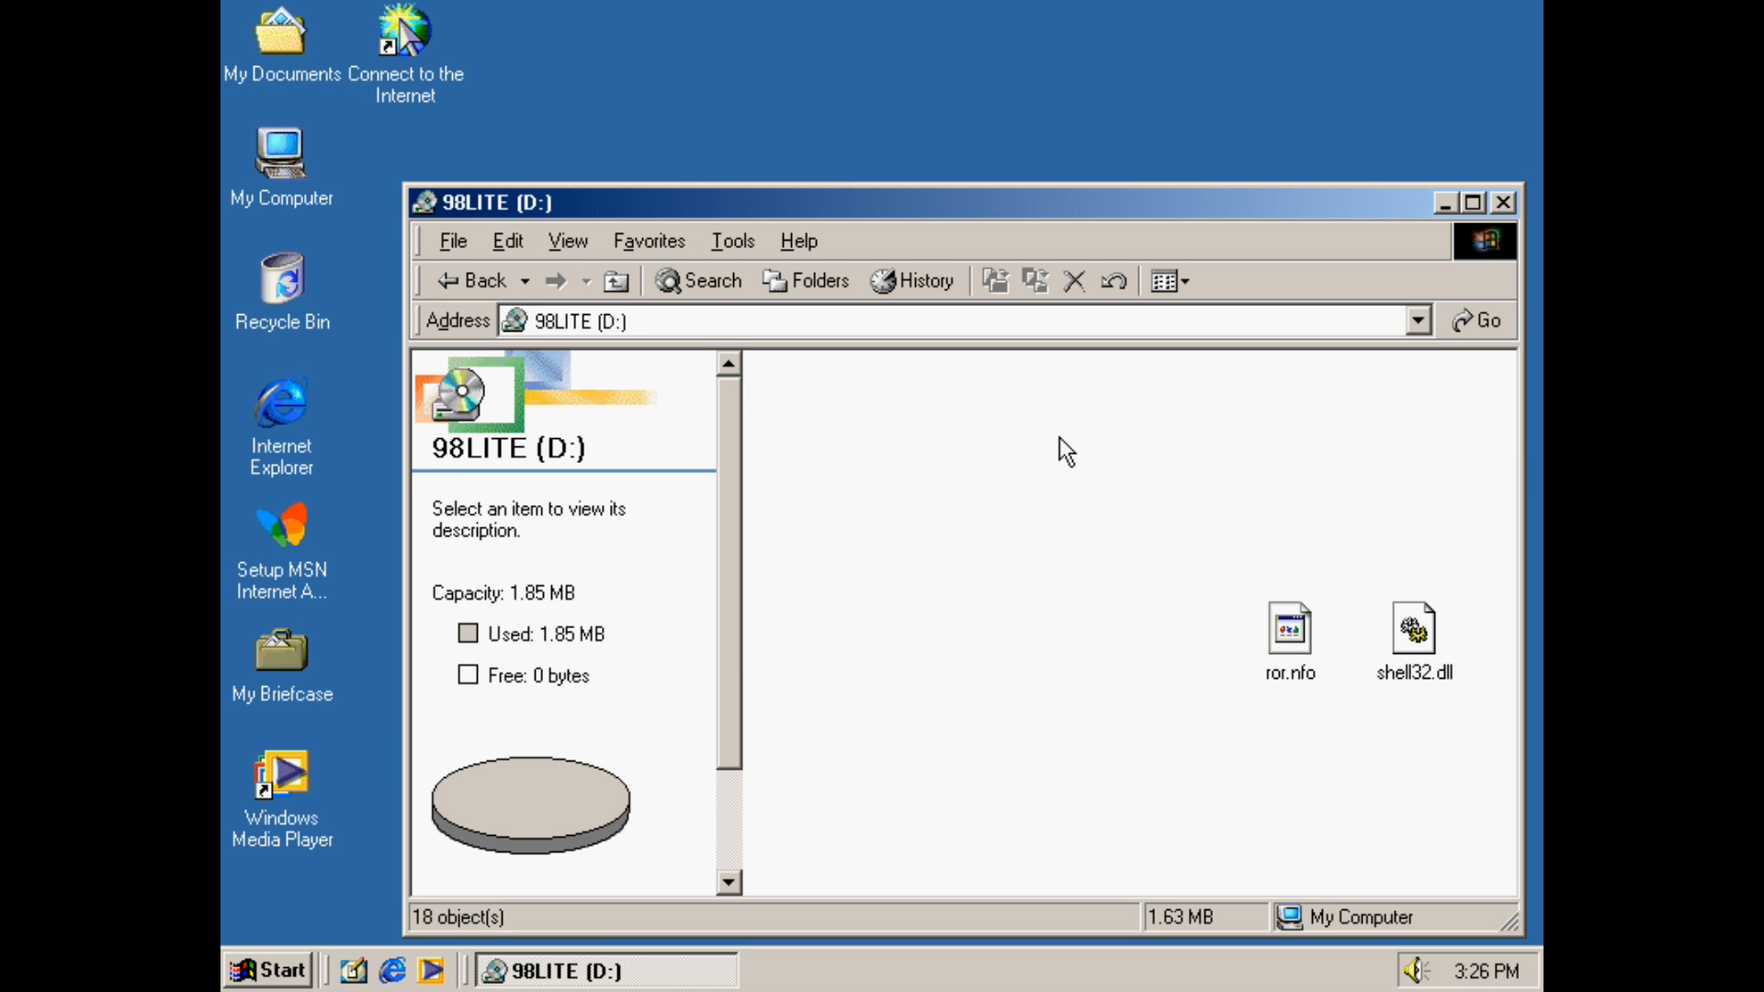
Enable showing hidden files and folders in Folder Options and apply it
left_click(568, 241)
left_click(721, 241)
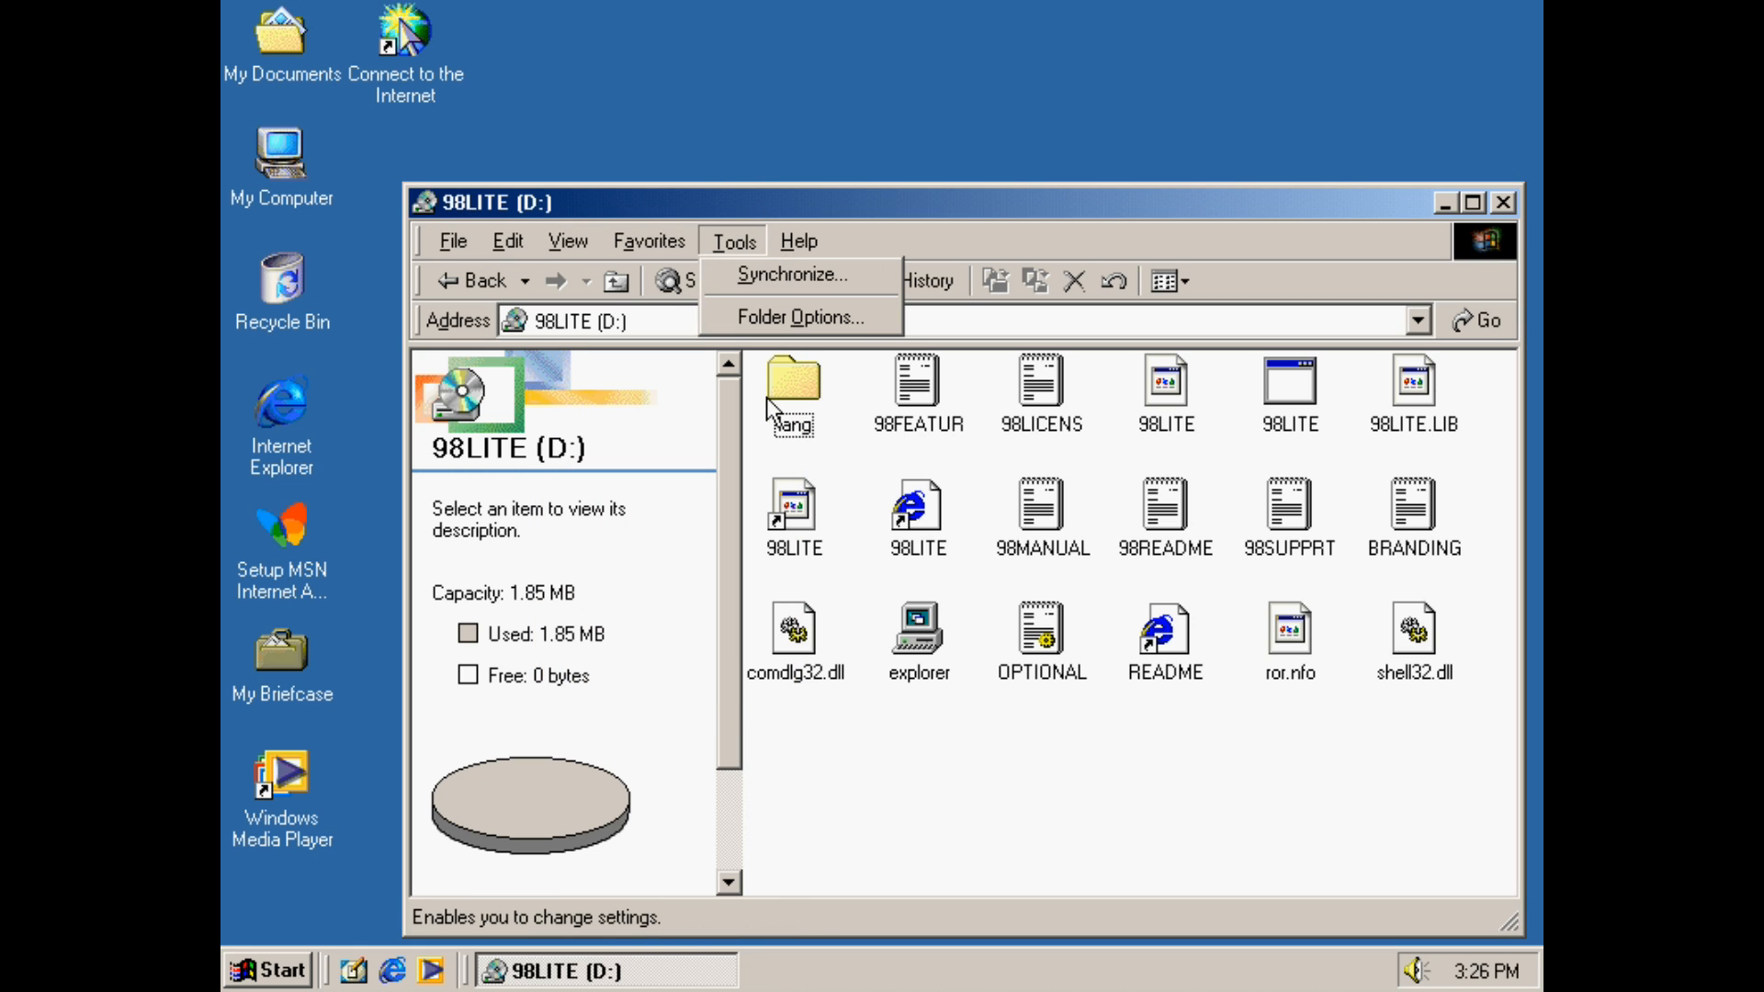
left_click(803, 322)
left_click(566, 242)
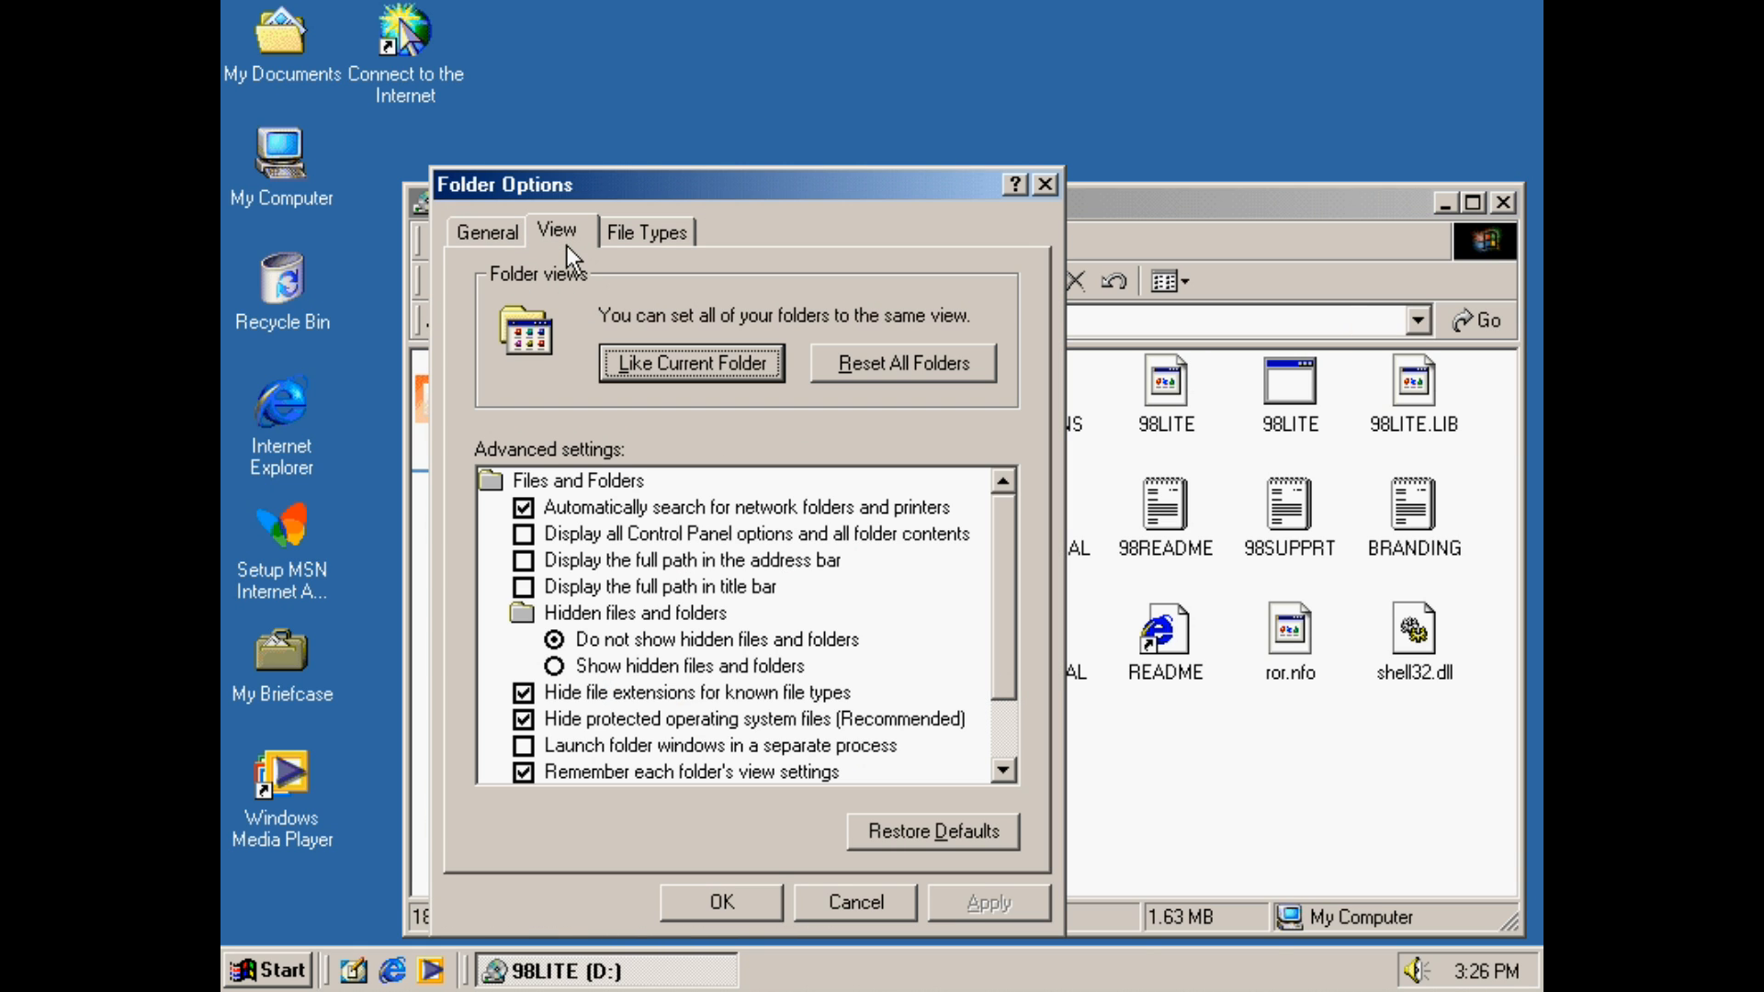
left_click(591, 668)
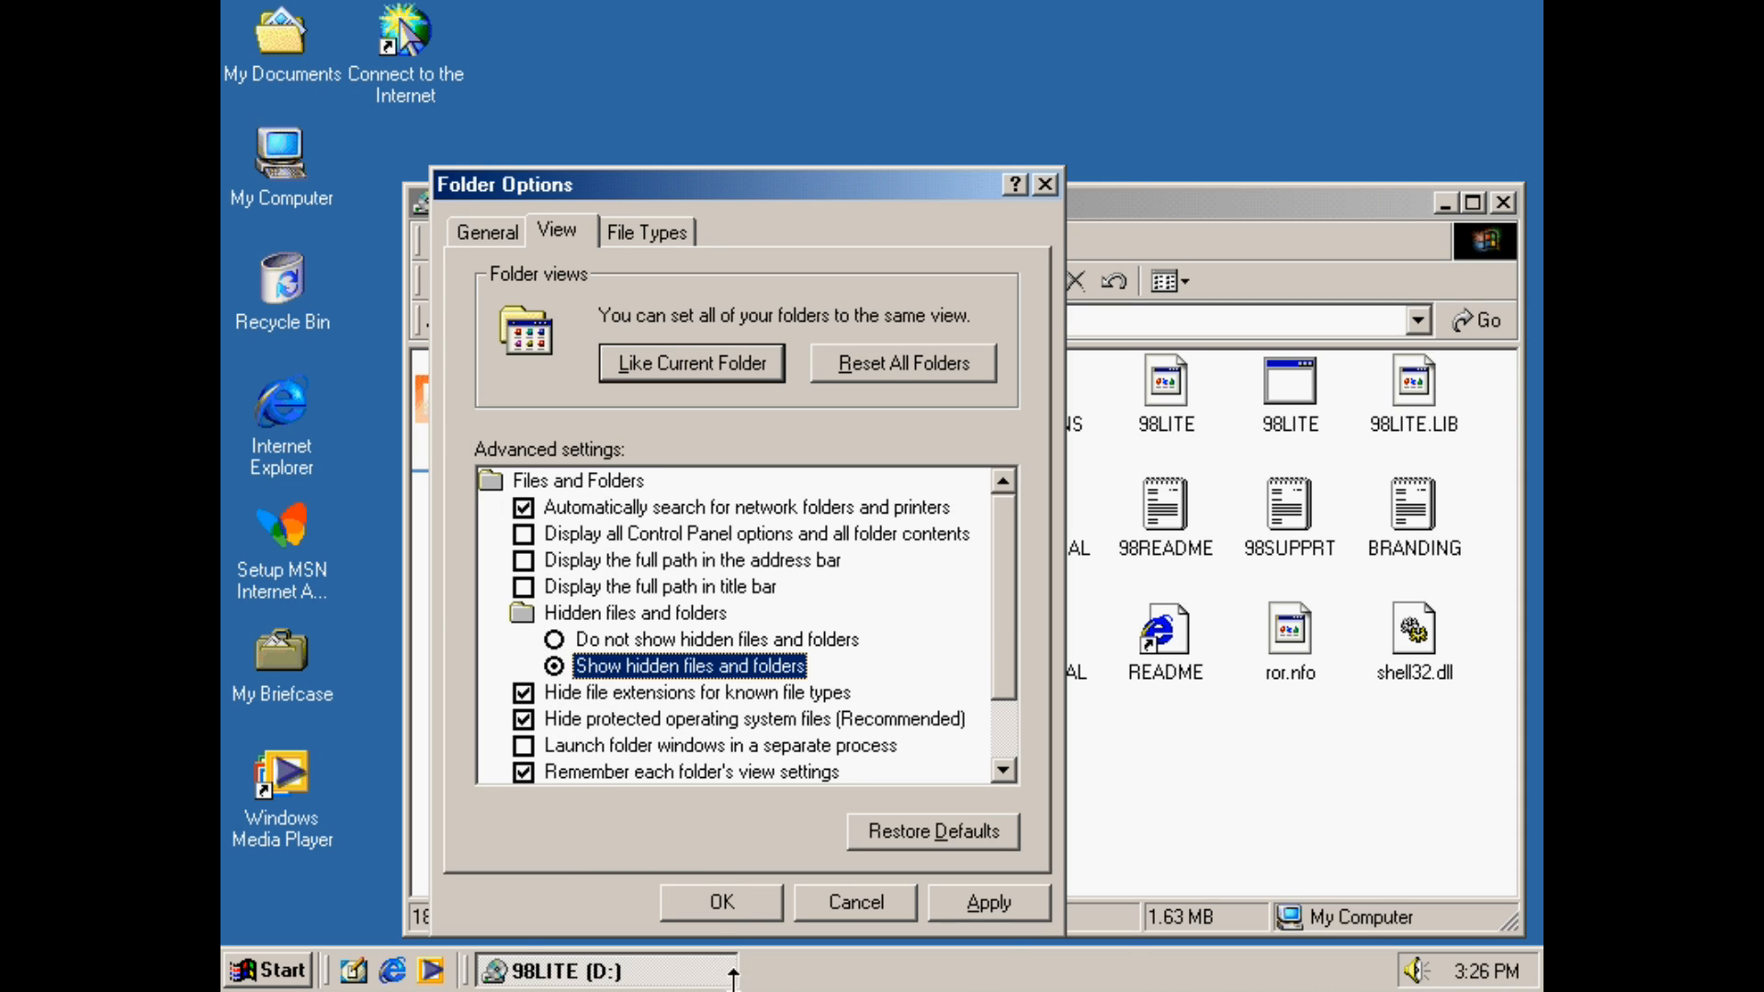
left_click(718, 897)
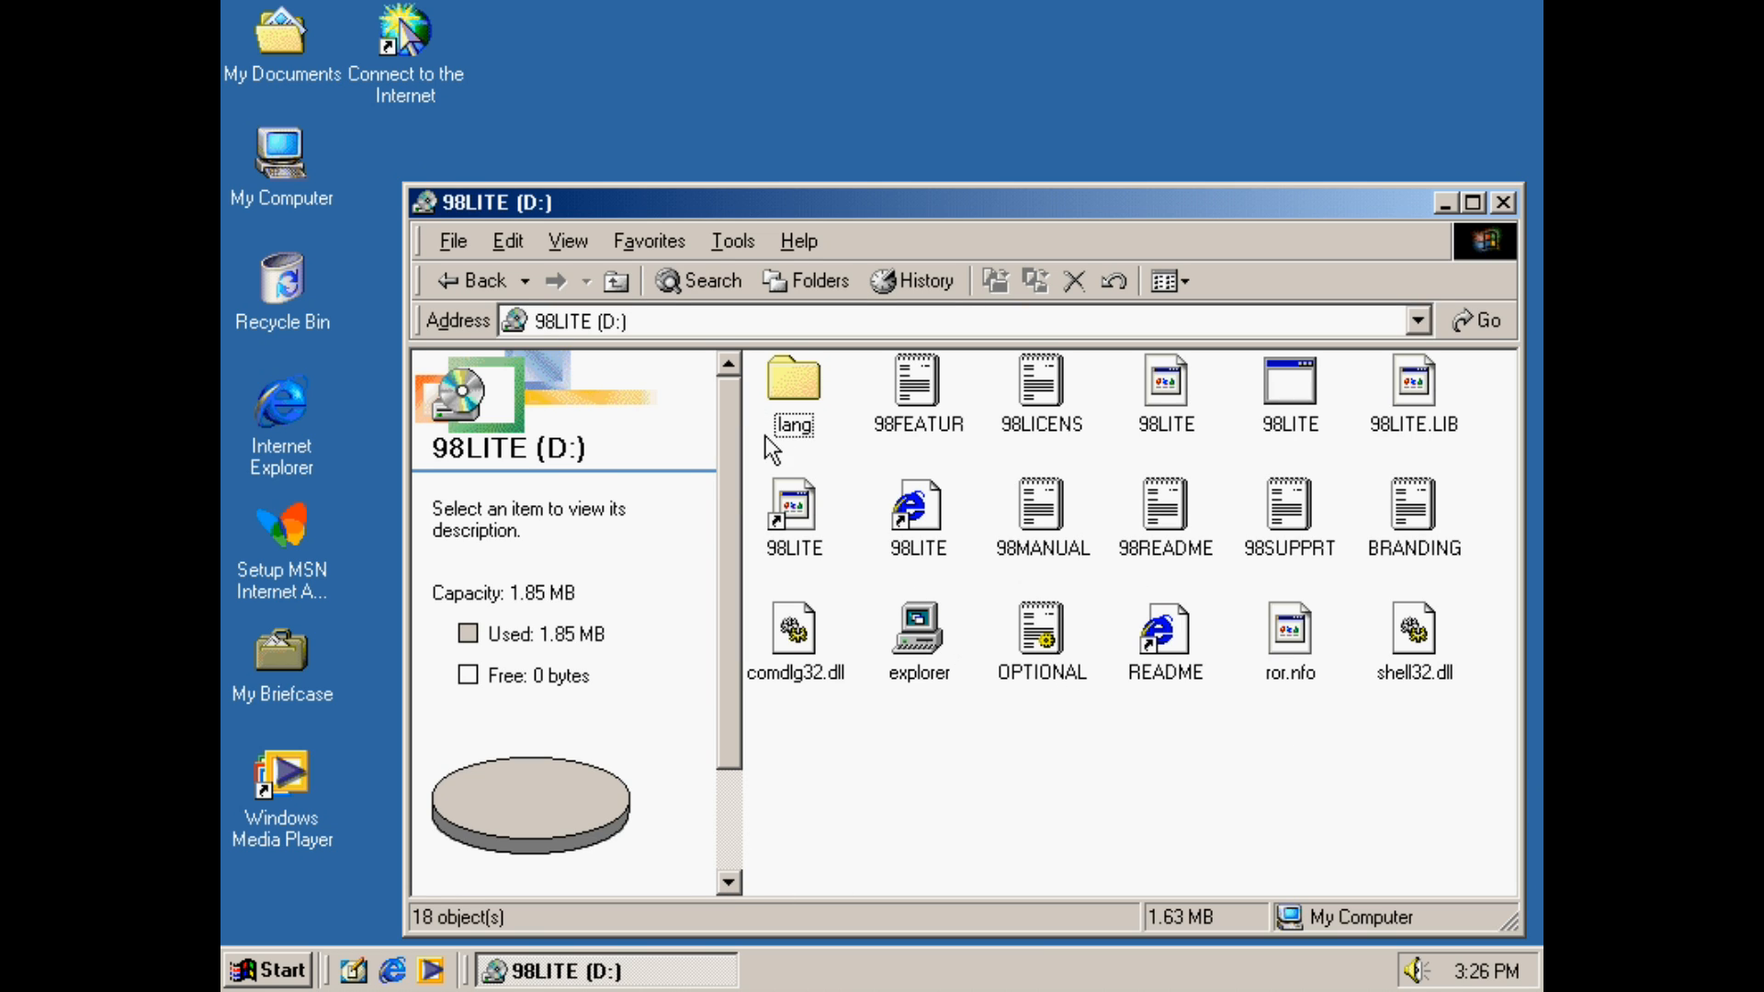
Select all items on the 98LITE drive and copy them
left_click(504, 243)
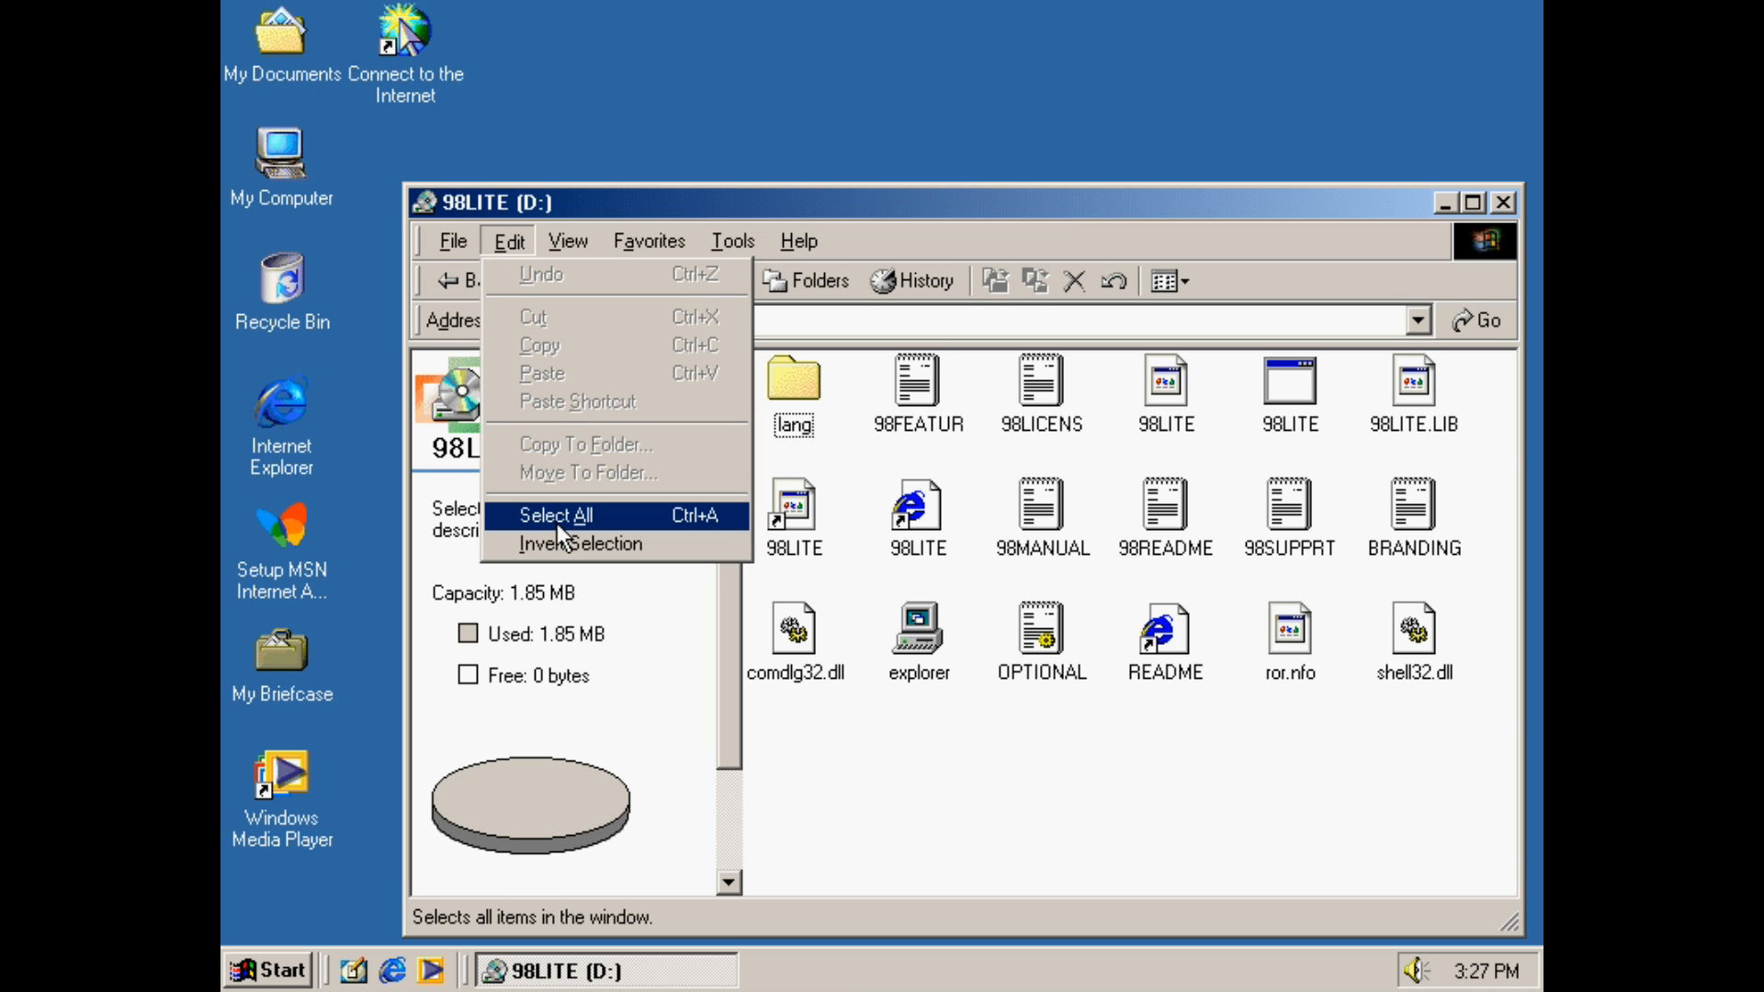
left_click(557, 516)
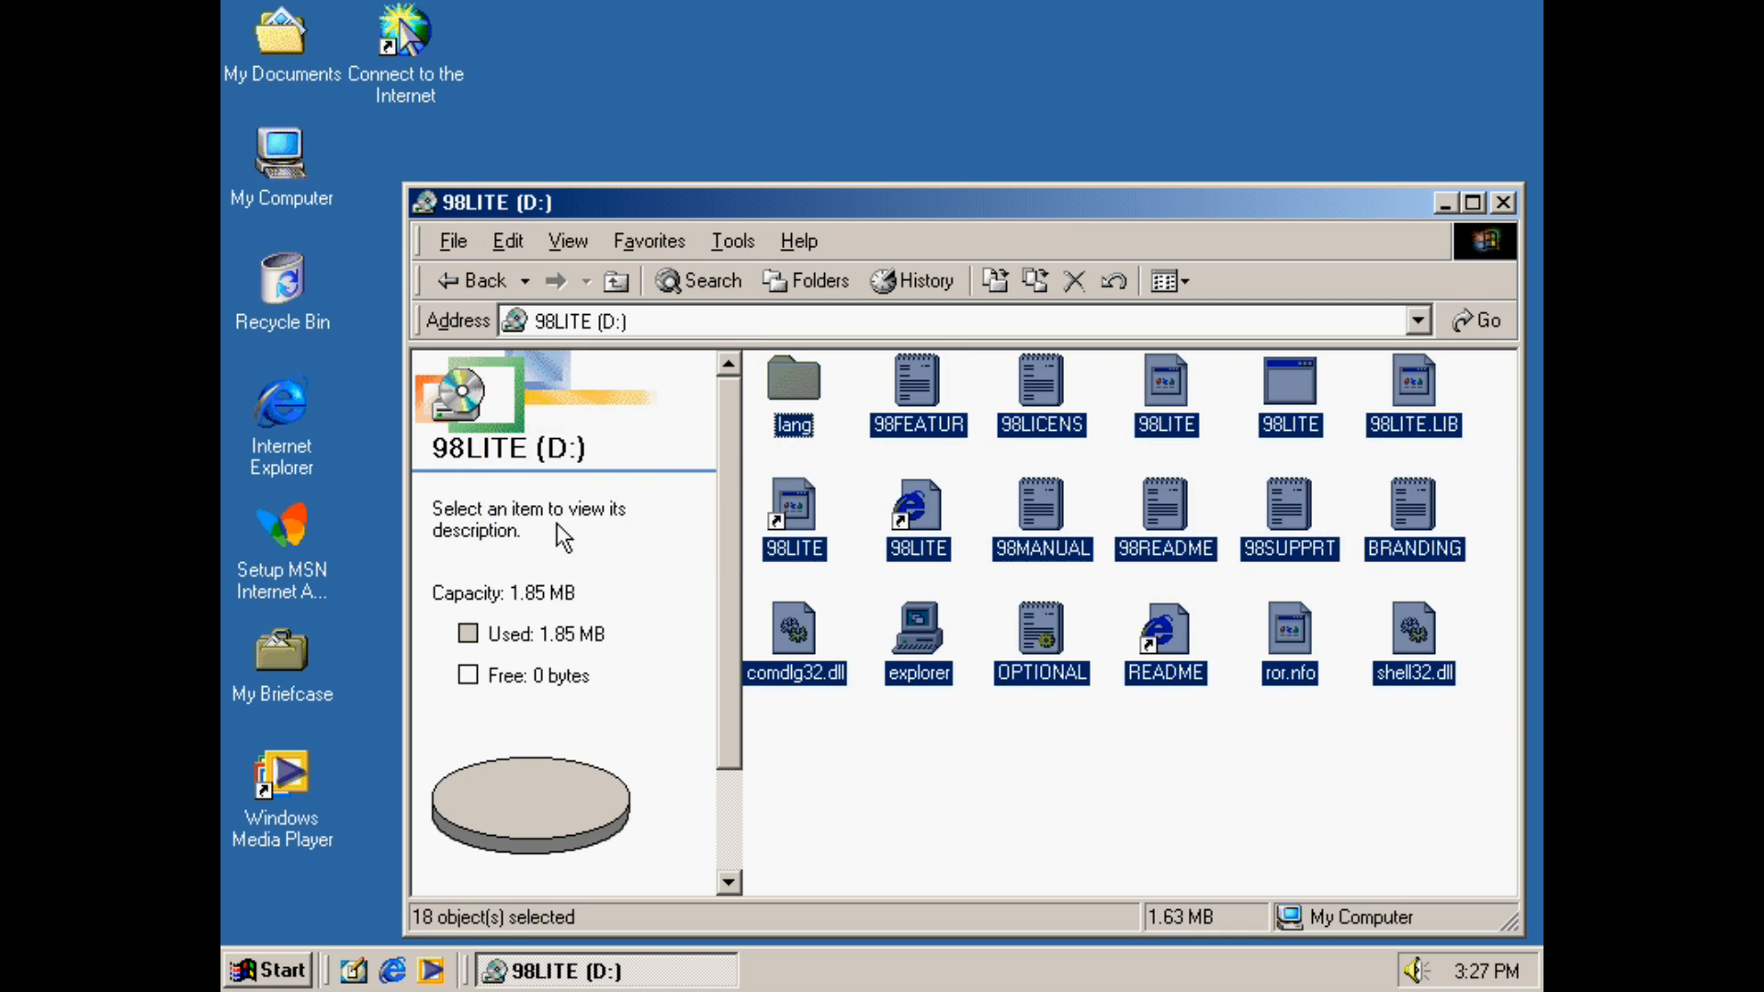
left_click(528, 244)
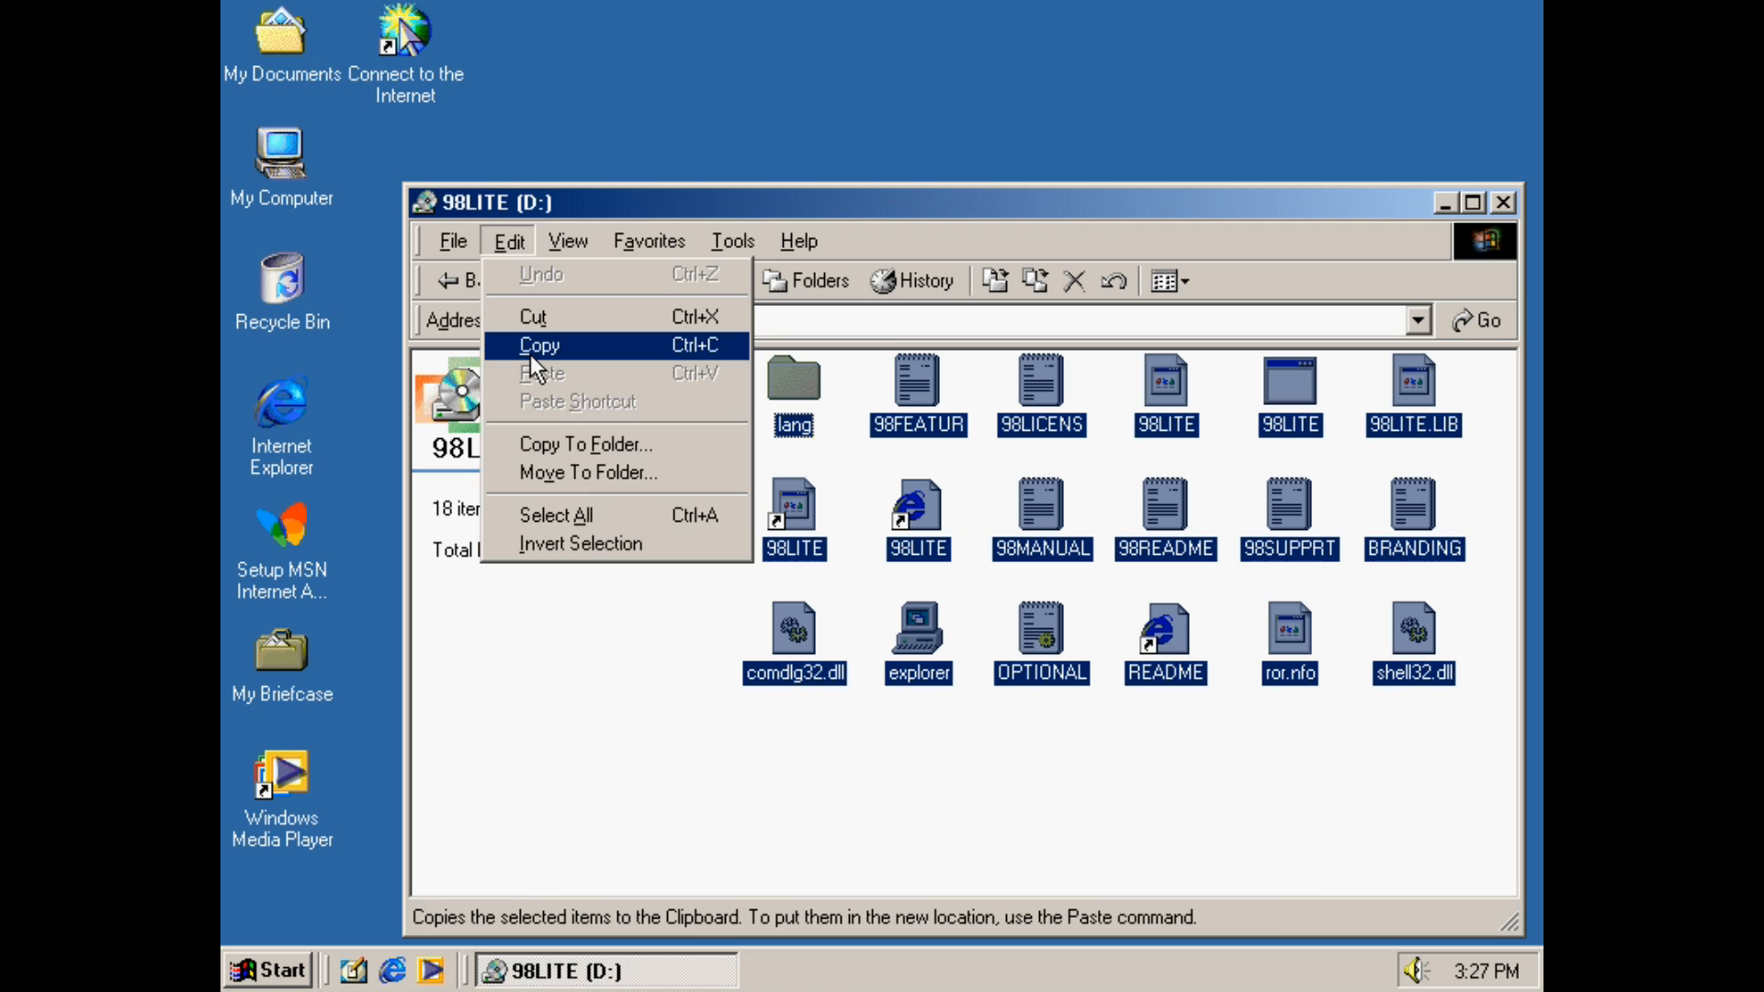
left_click(533, 347)
Browse to the OPTIONS folder inside the WINDOWS folder on Local Disk (C:)
left_click(440, 286)
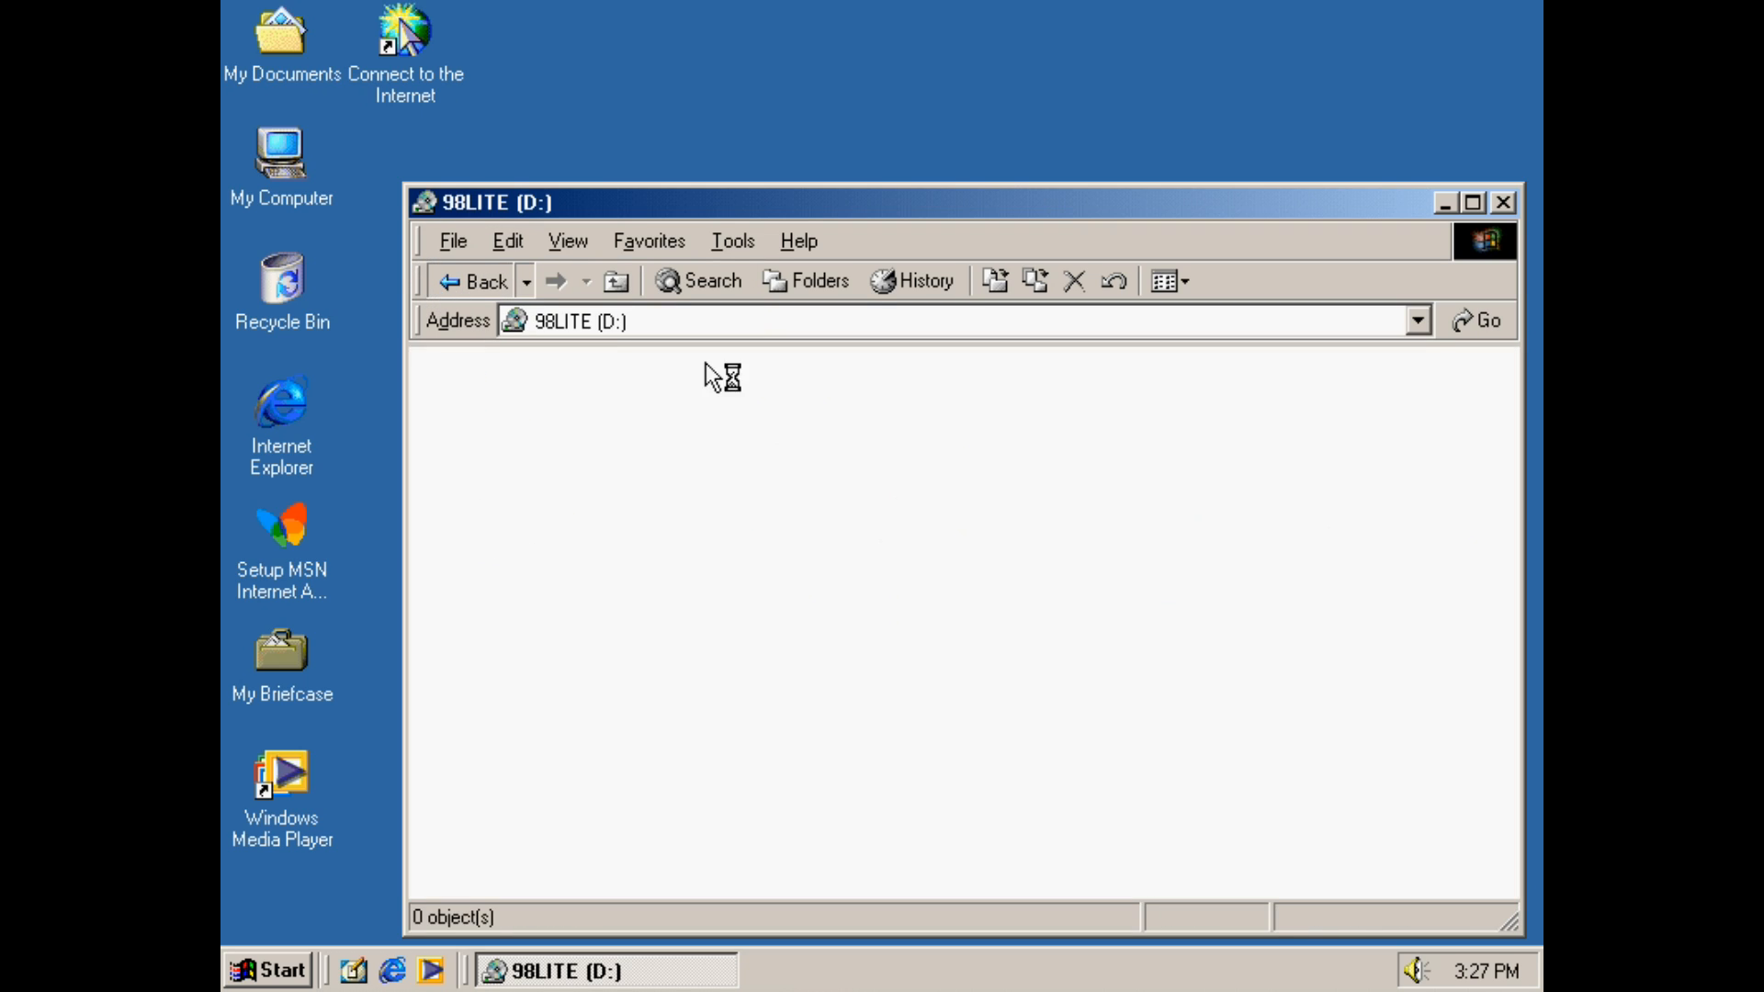
double_click(913, 393)
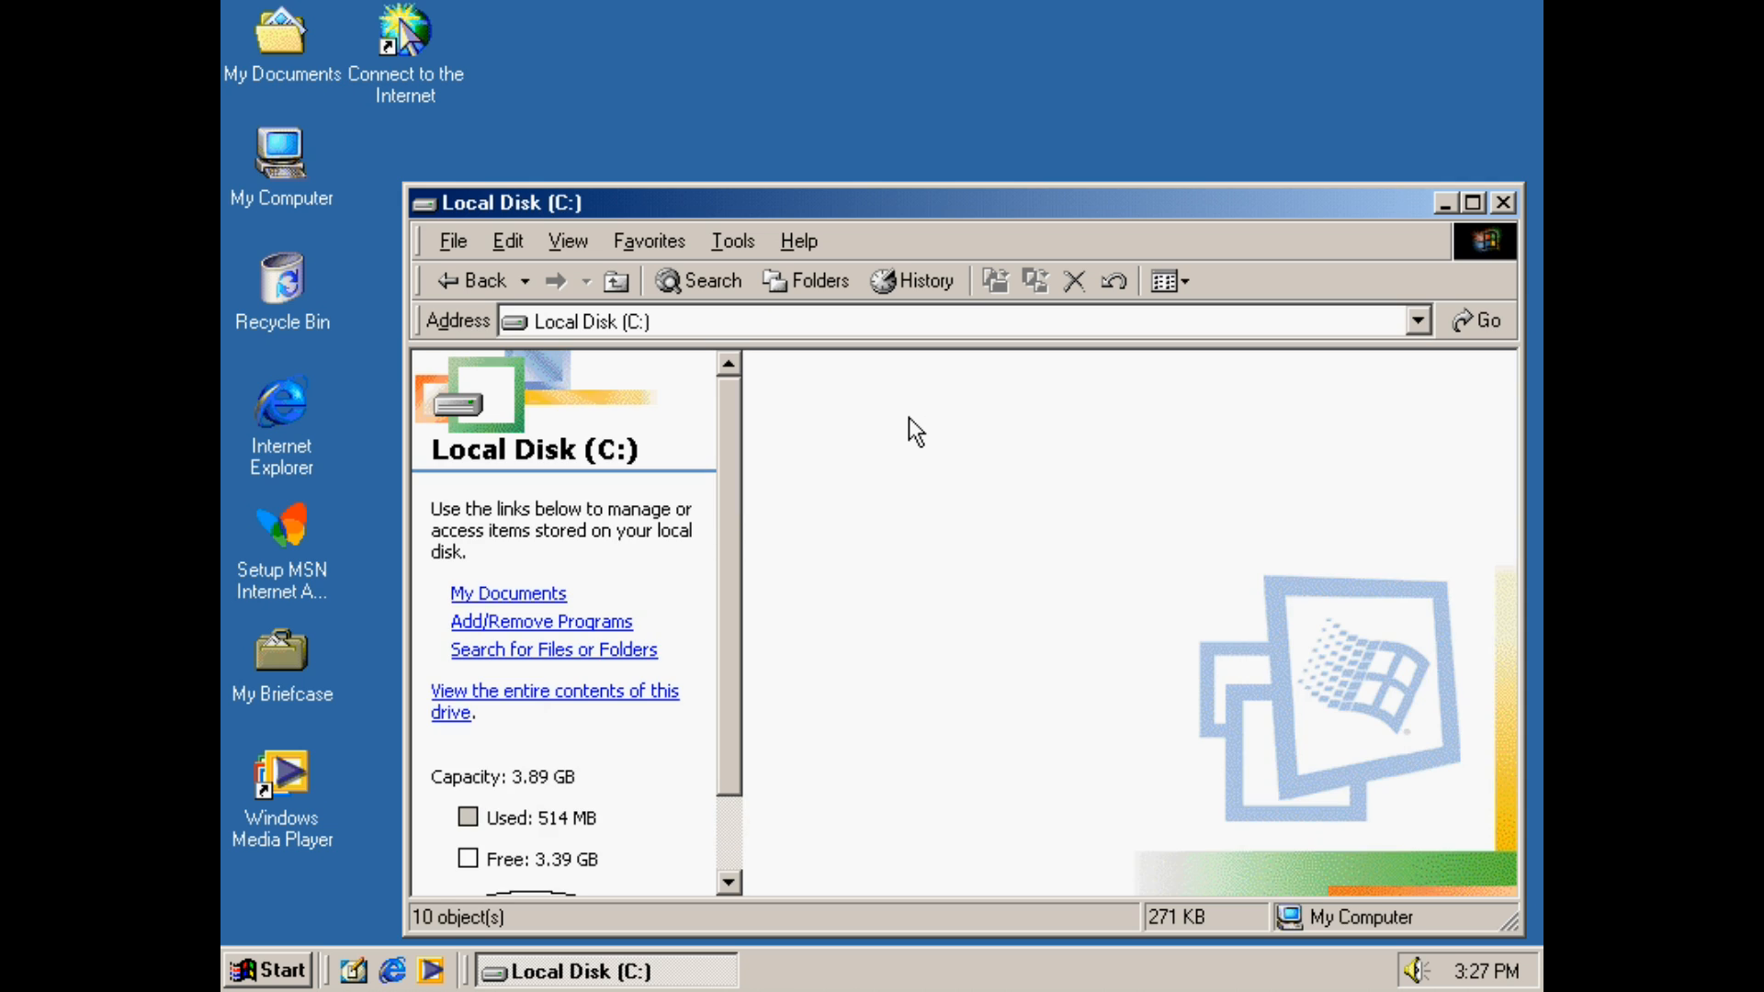
left_click(459, 713)
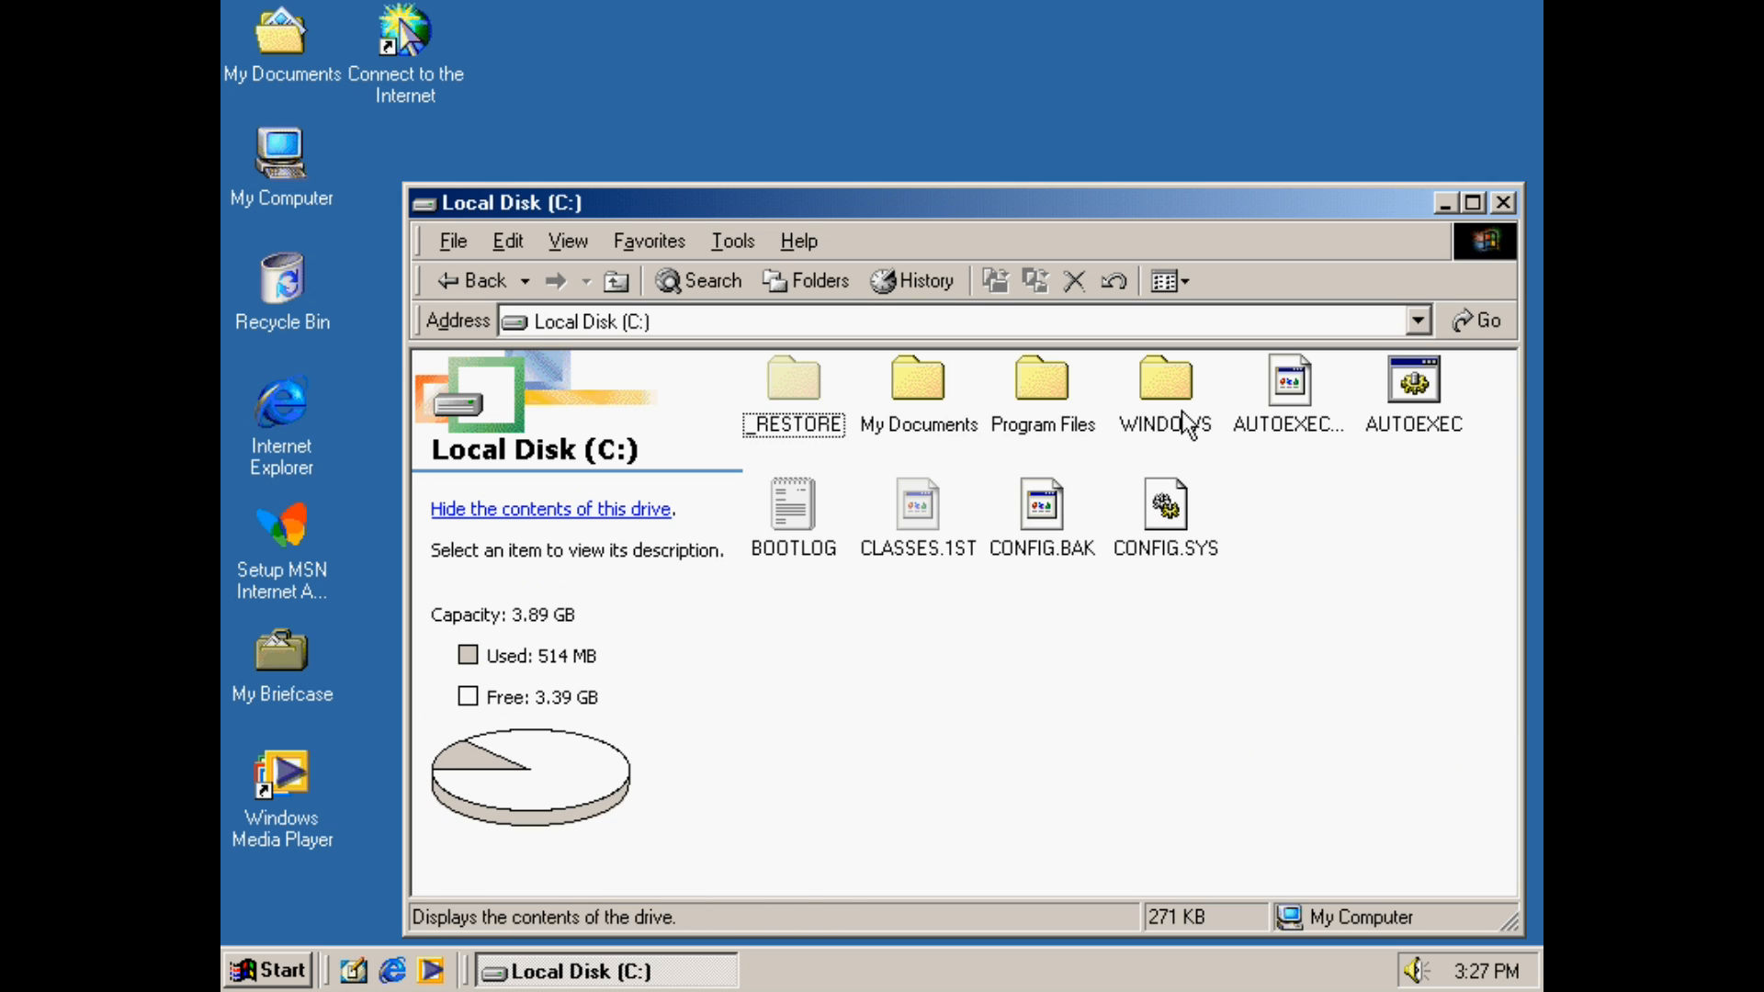
double_click(1167, 405)
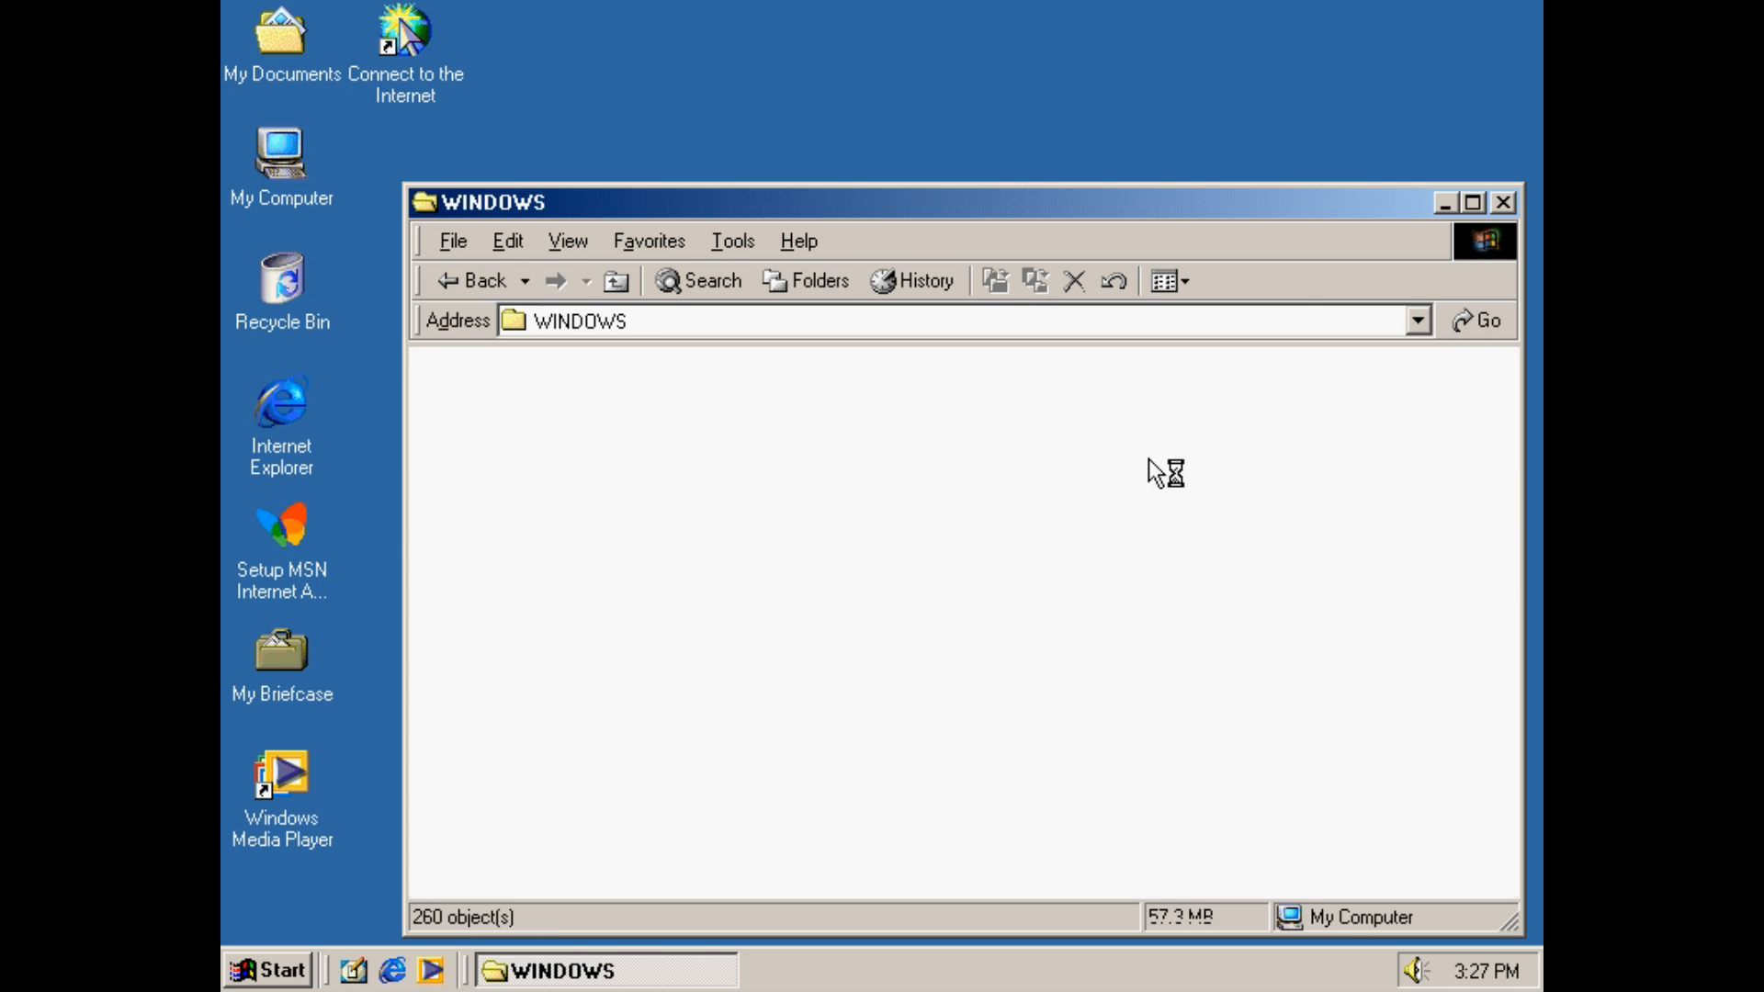
left_click(614, 616)
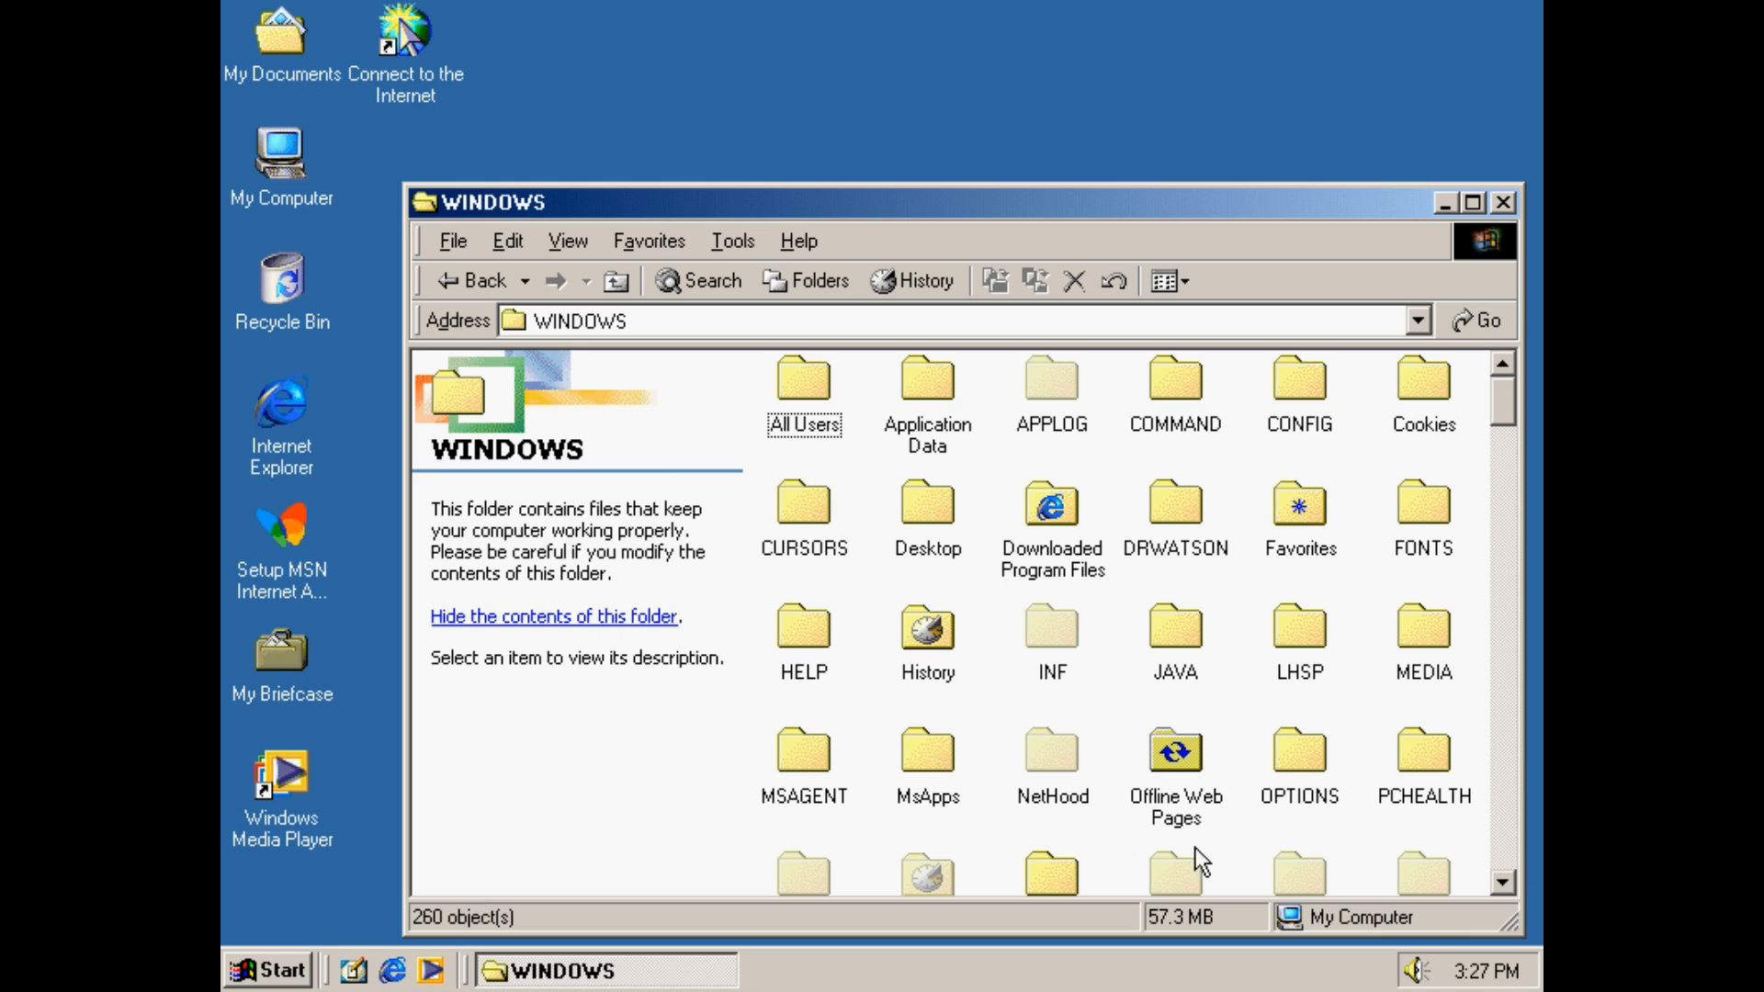
double_click(1319, 752)
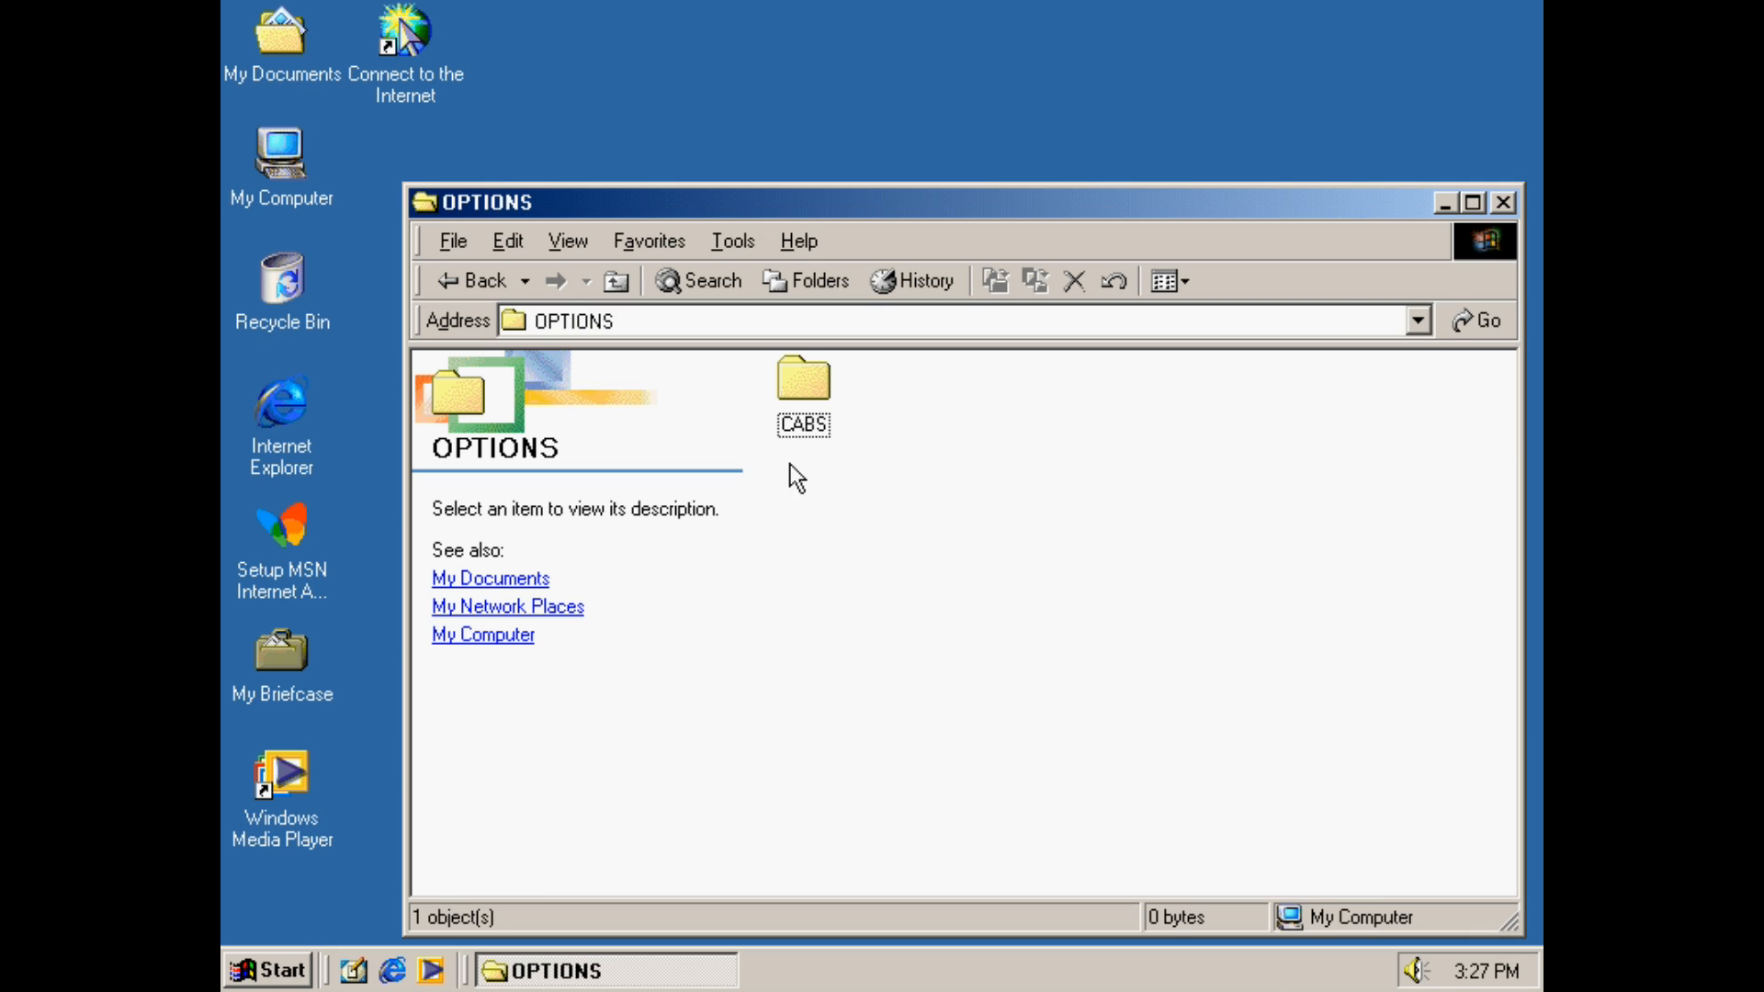
Paste the copied files into the CABS folder and close the window
right_click(803, 393)
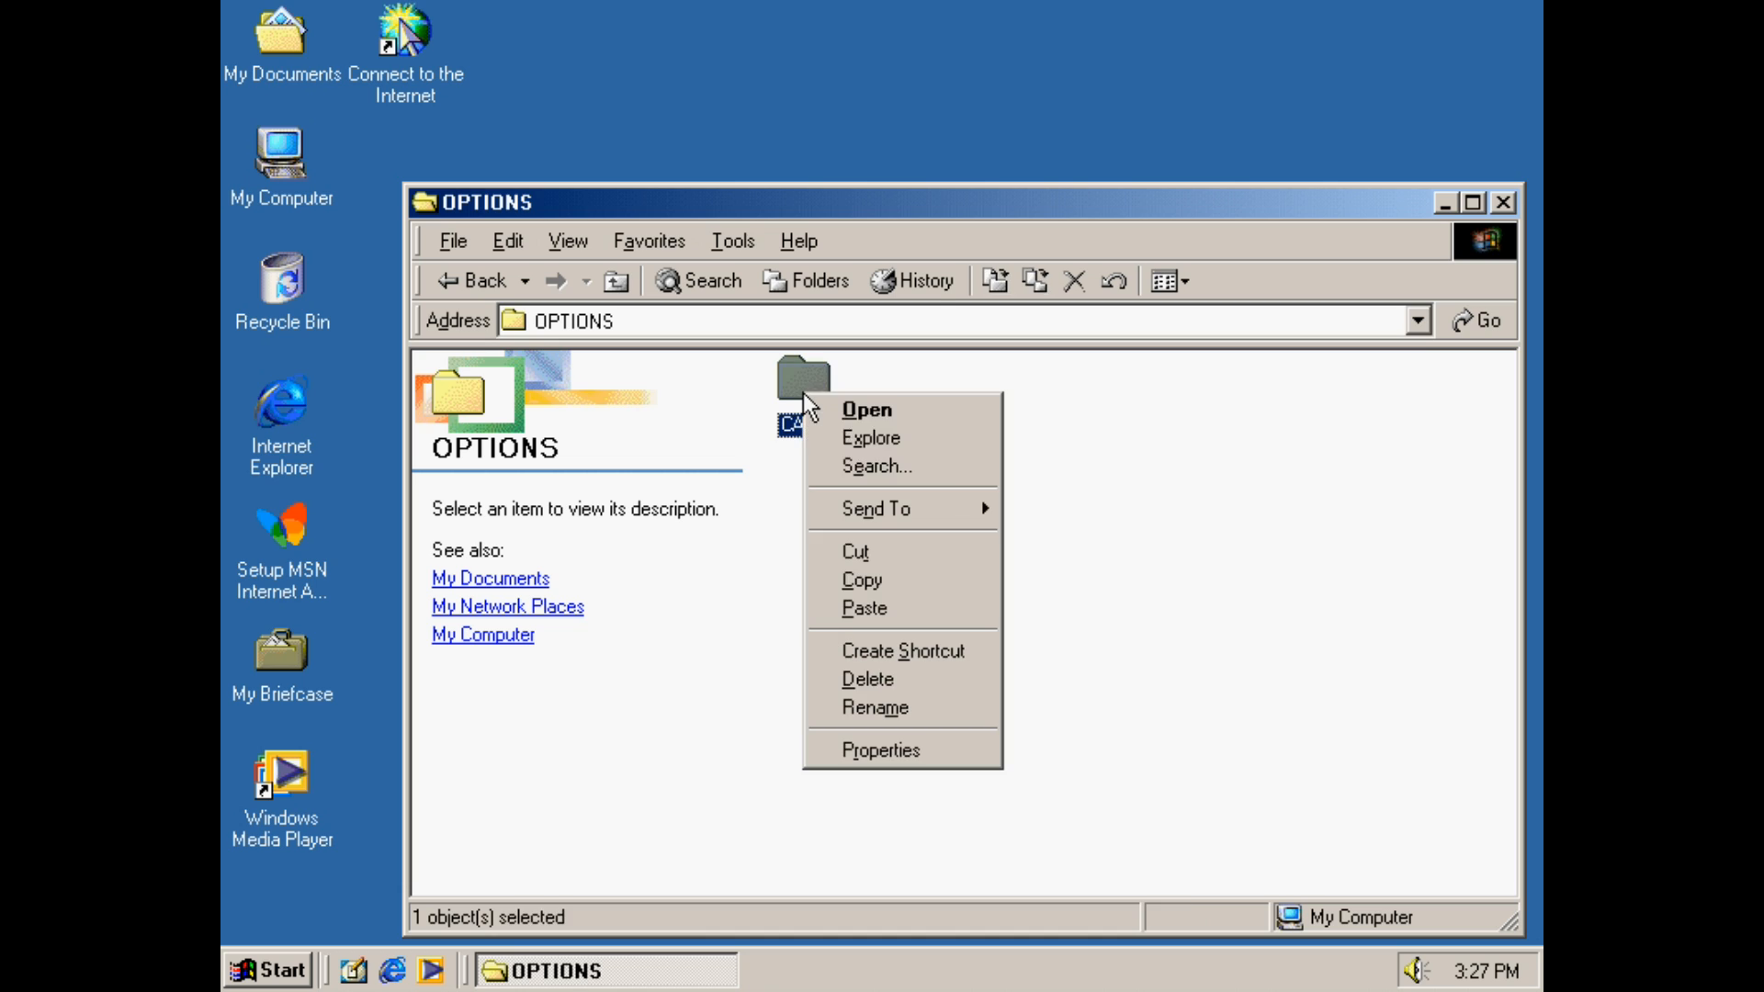
left_click(949, 610)
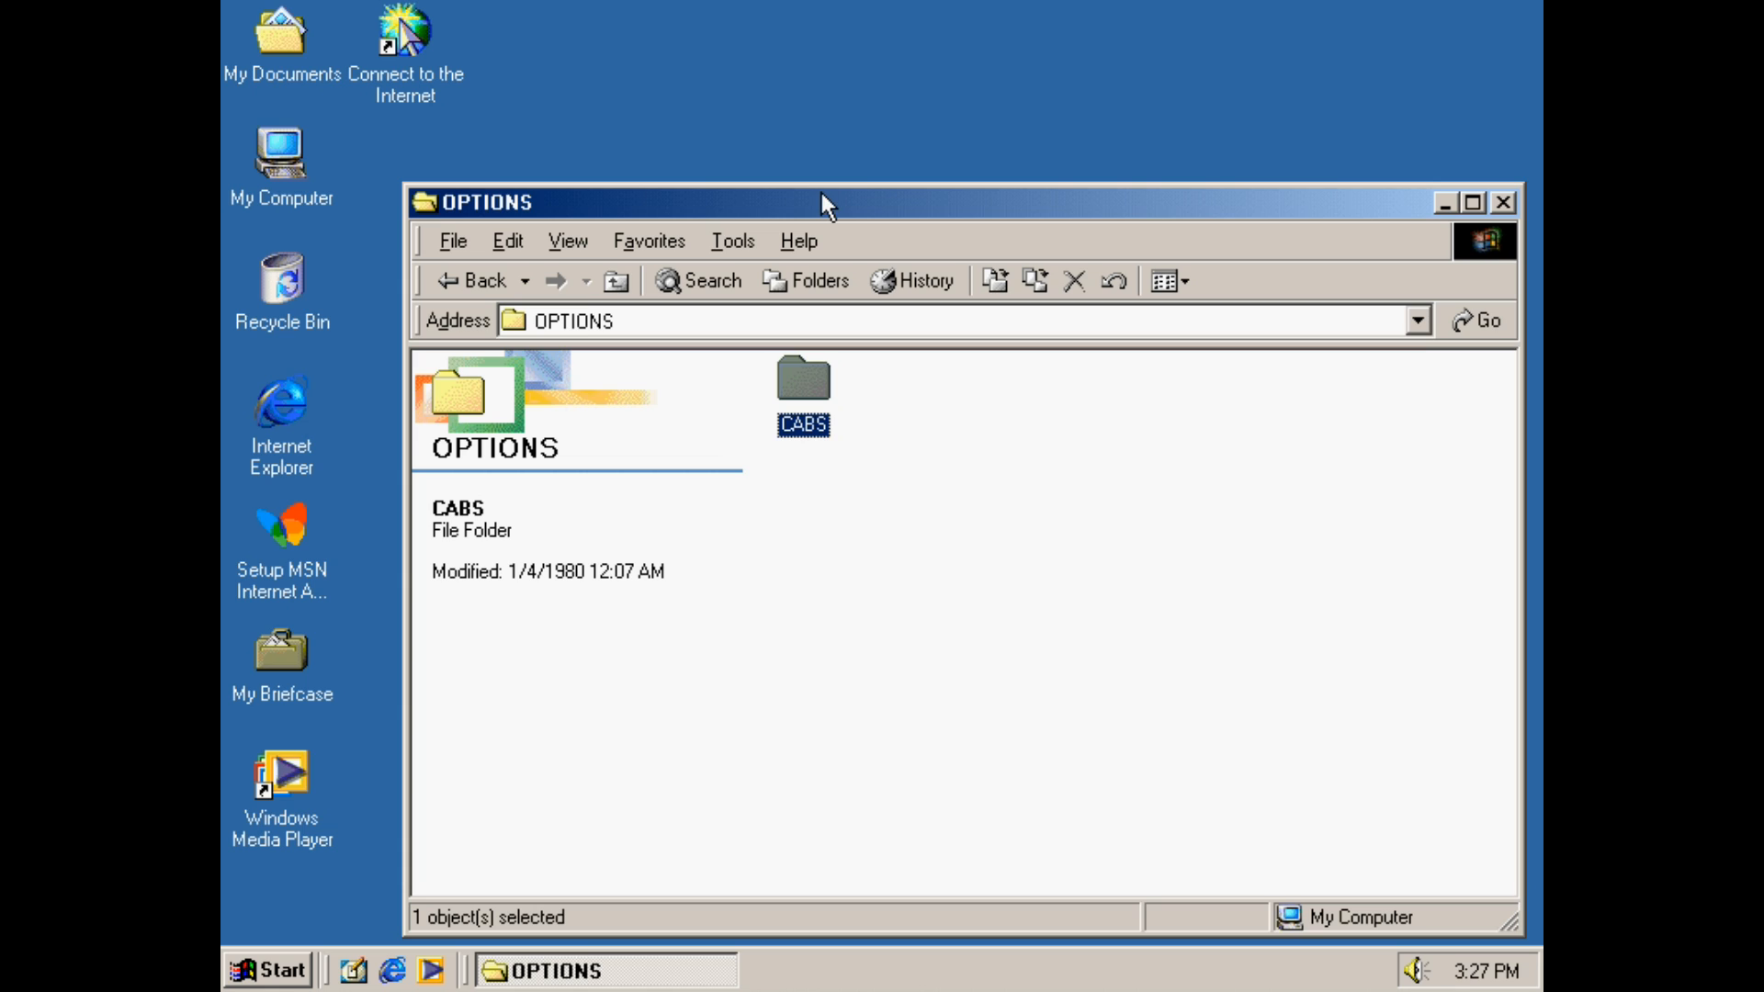
left_click(889, 758)
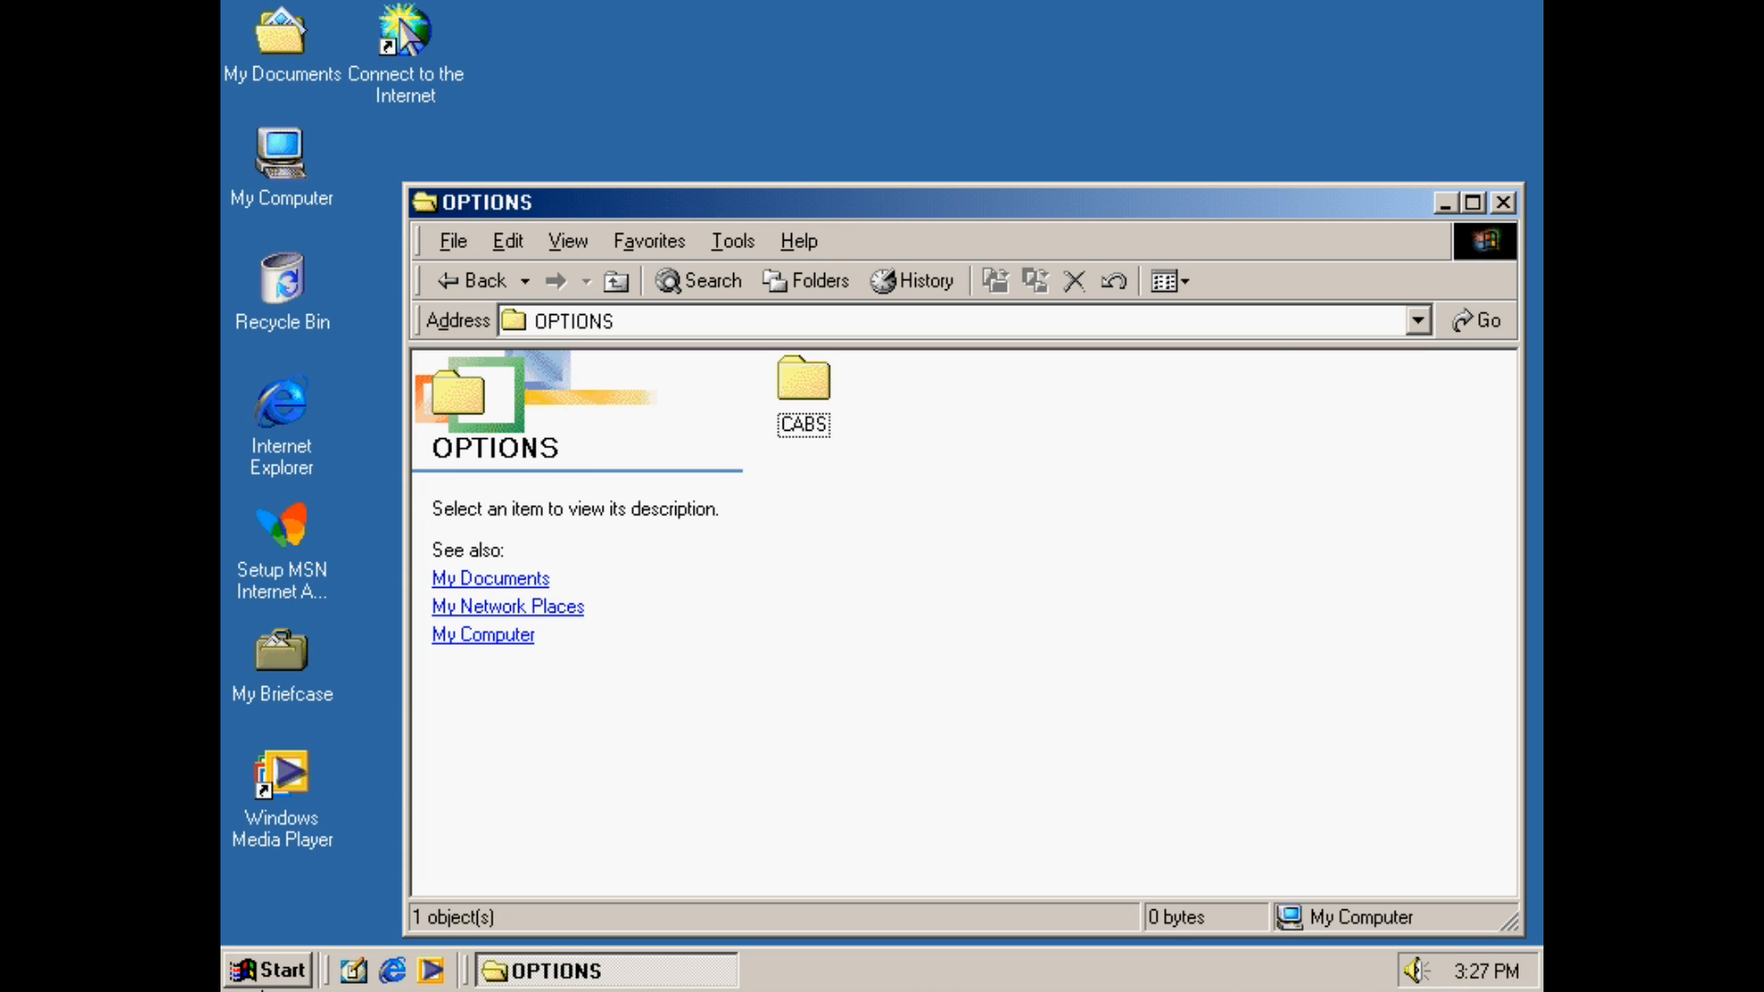
left_click(1504, 204)
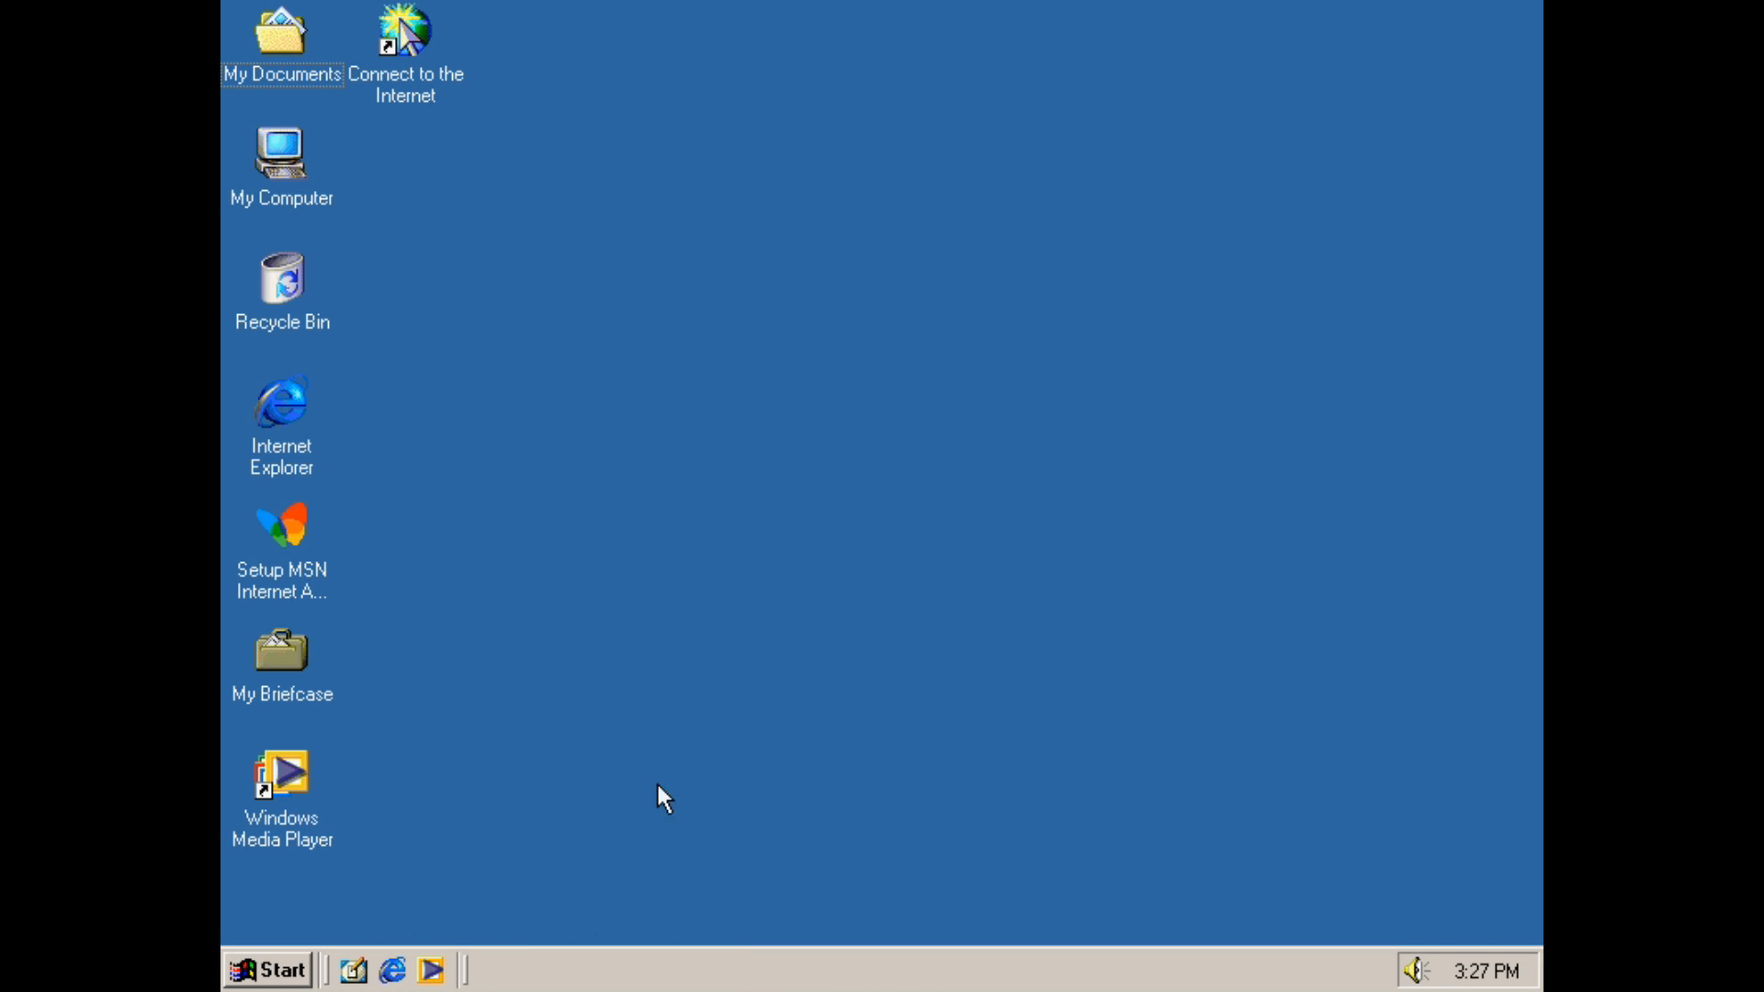
Run C:\windows\options\cabs\98lite from the Run dialog
left_click(266, 971)
left_click(404, 864)
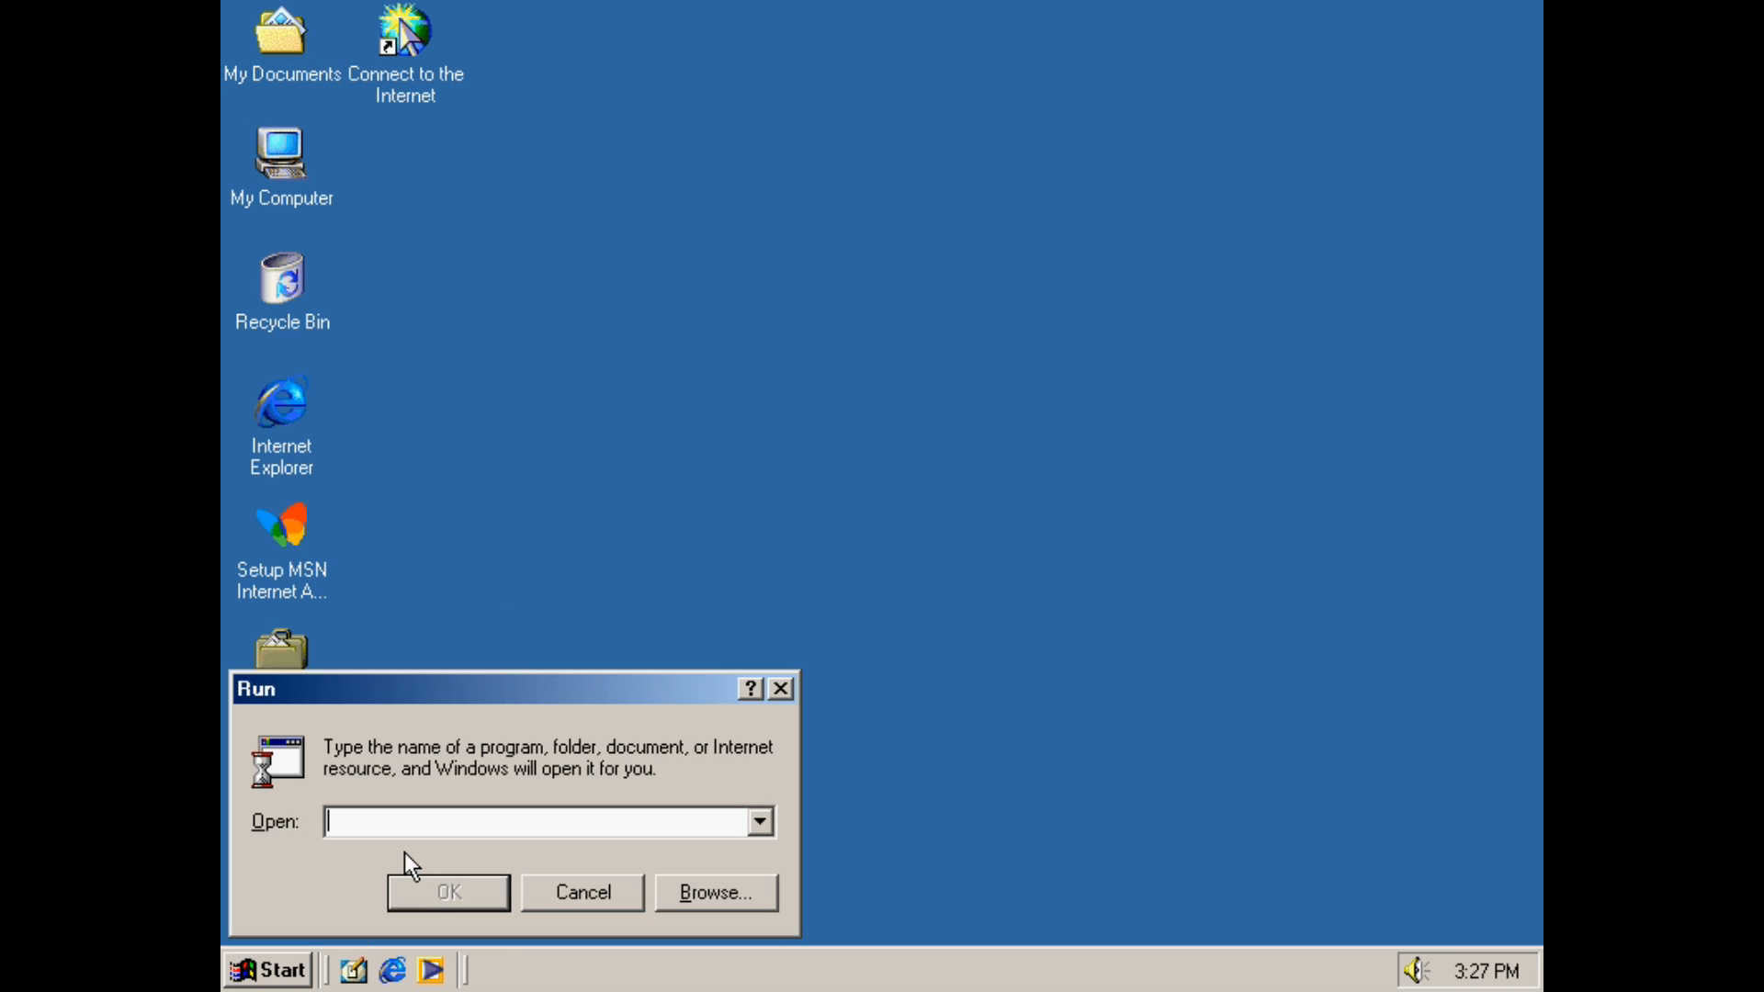
type("C:\\window")
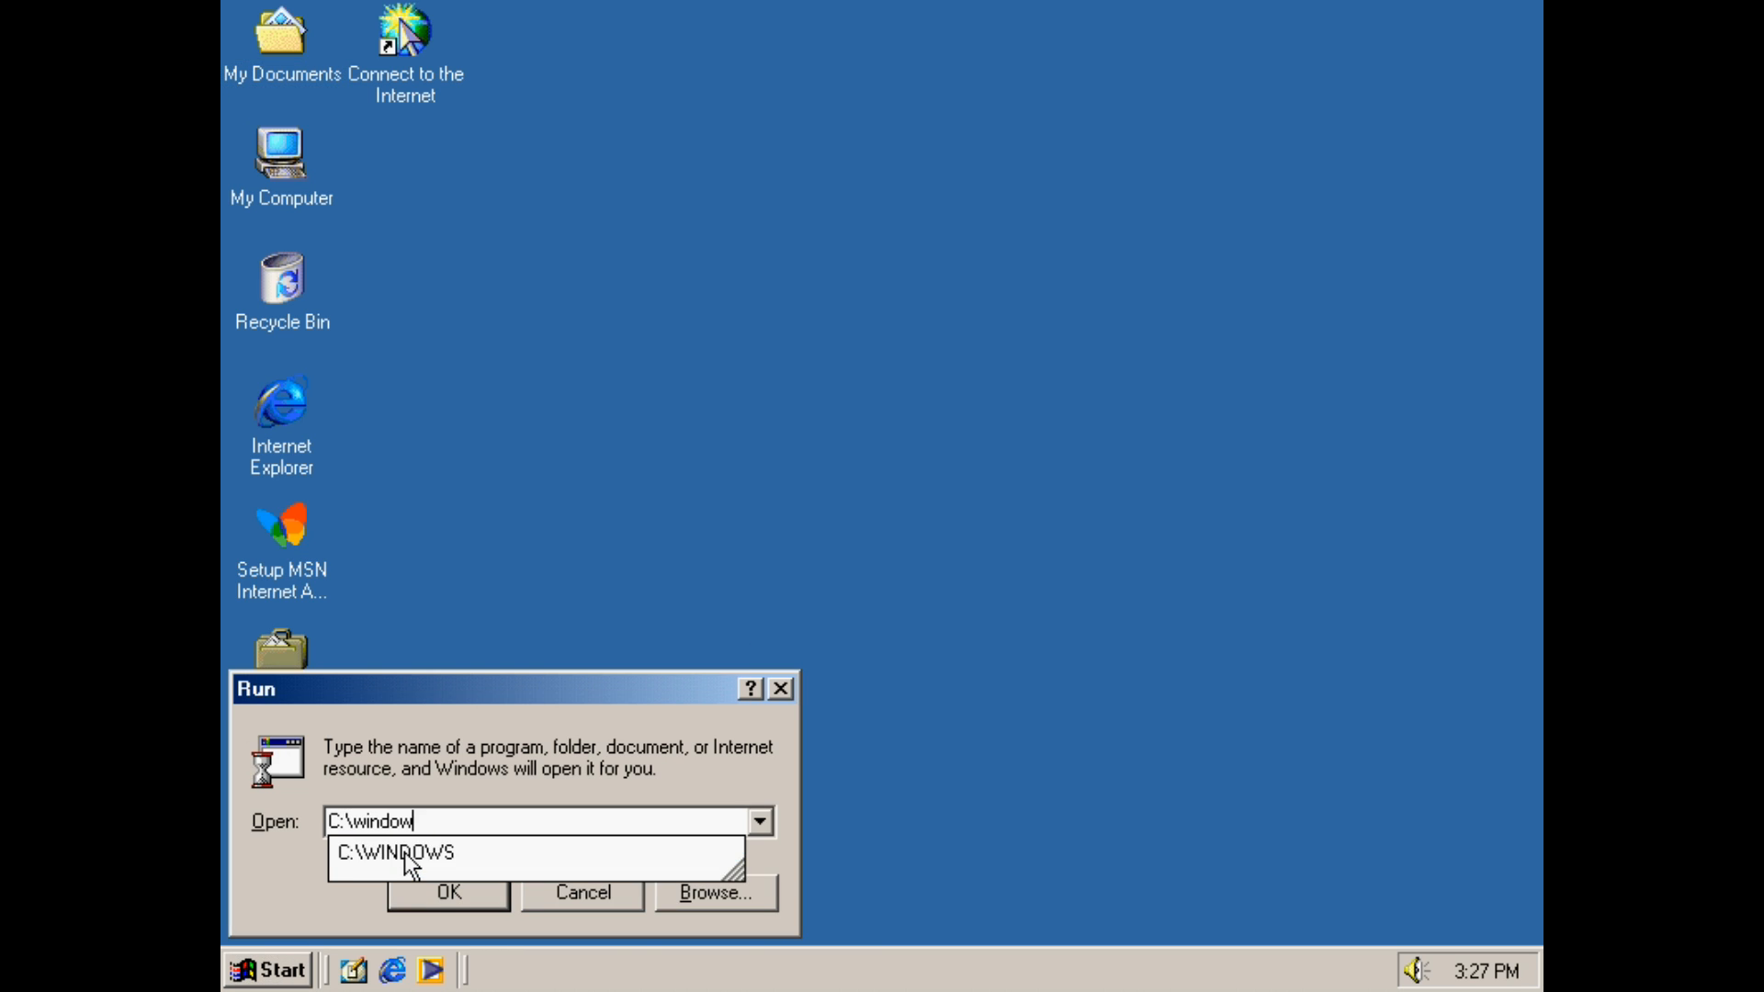
type("s\\options")
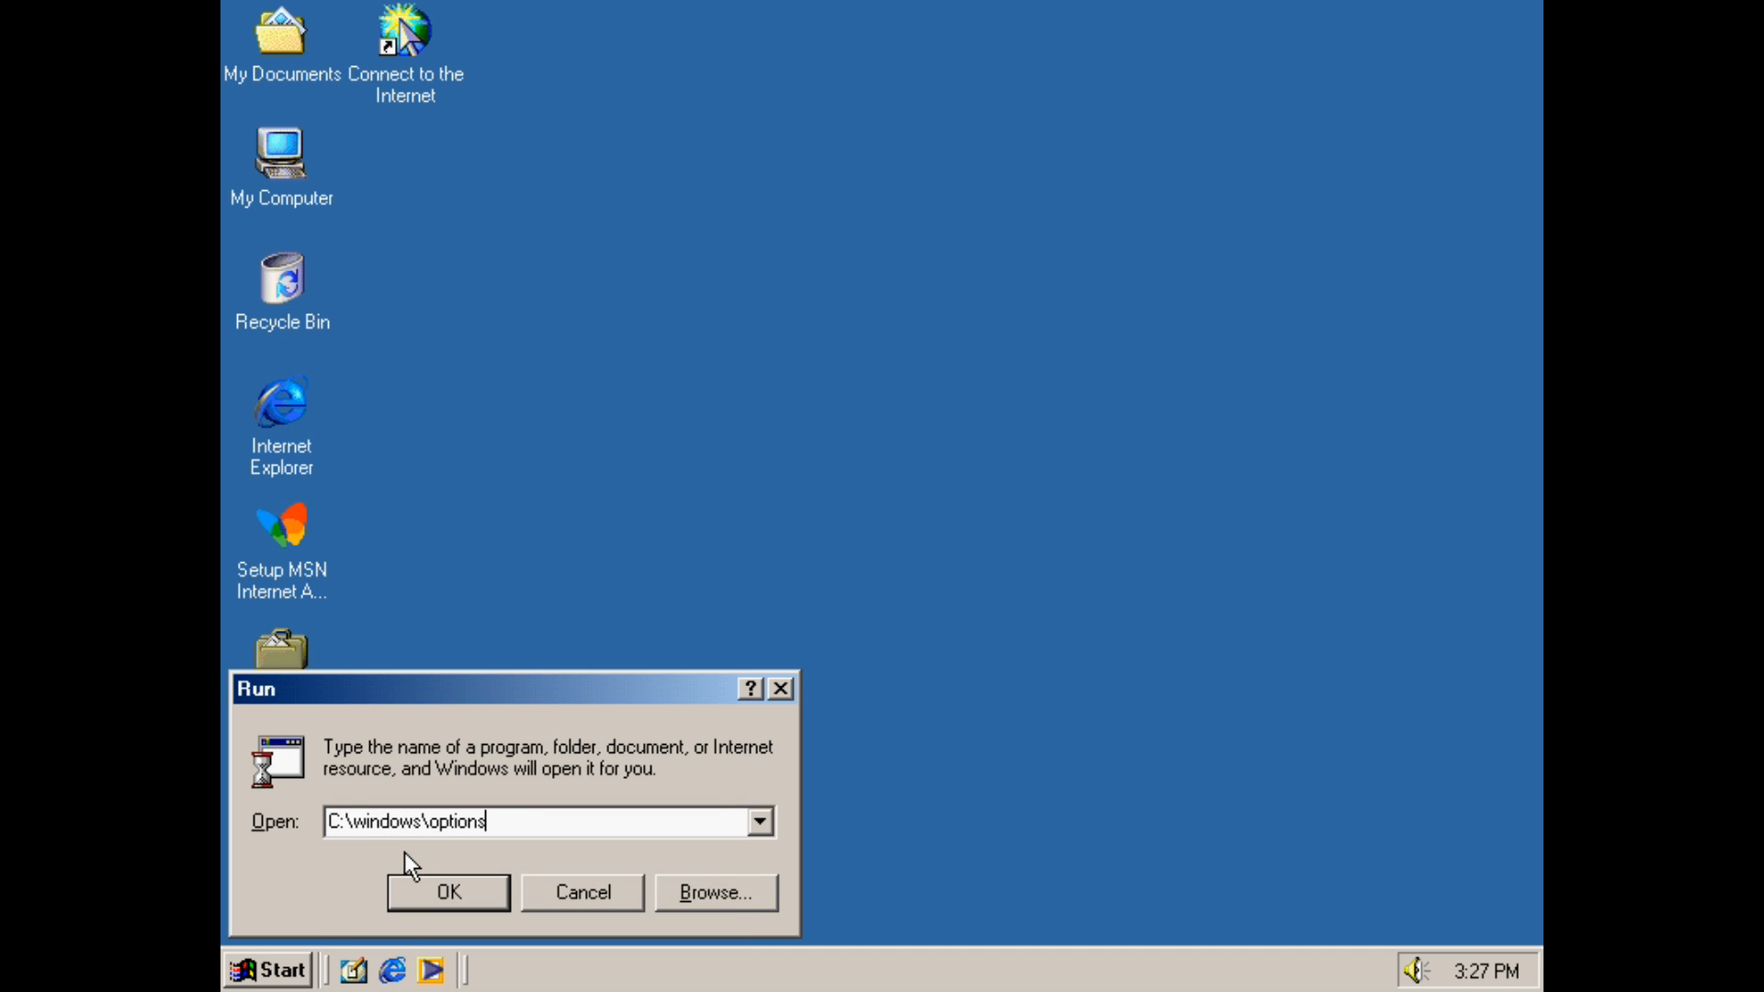
type("\\cabs\\98lk")
key("BackSpace")
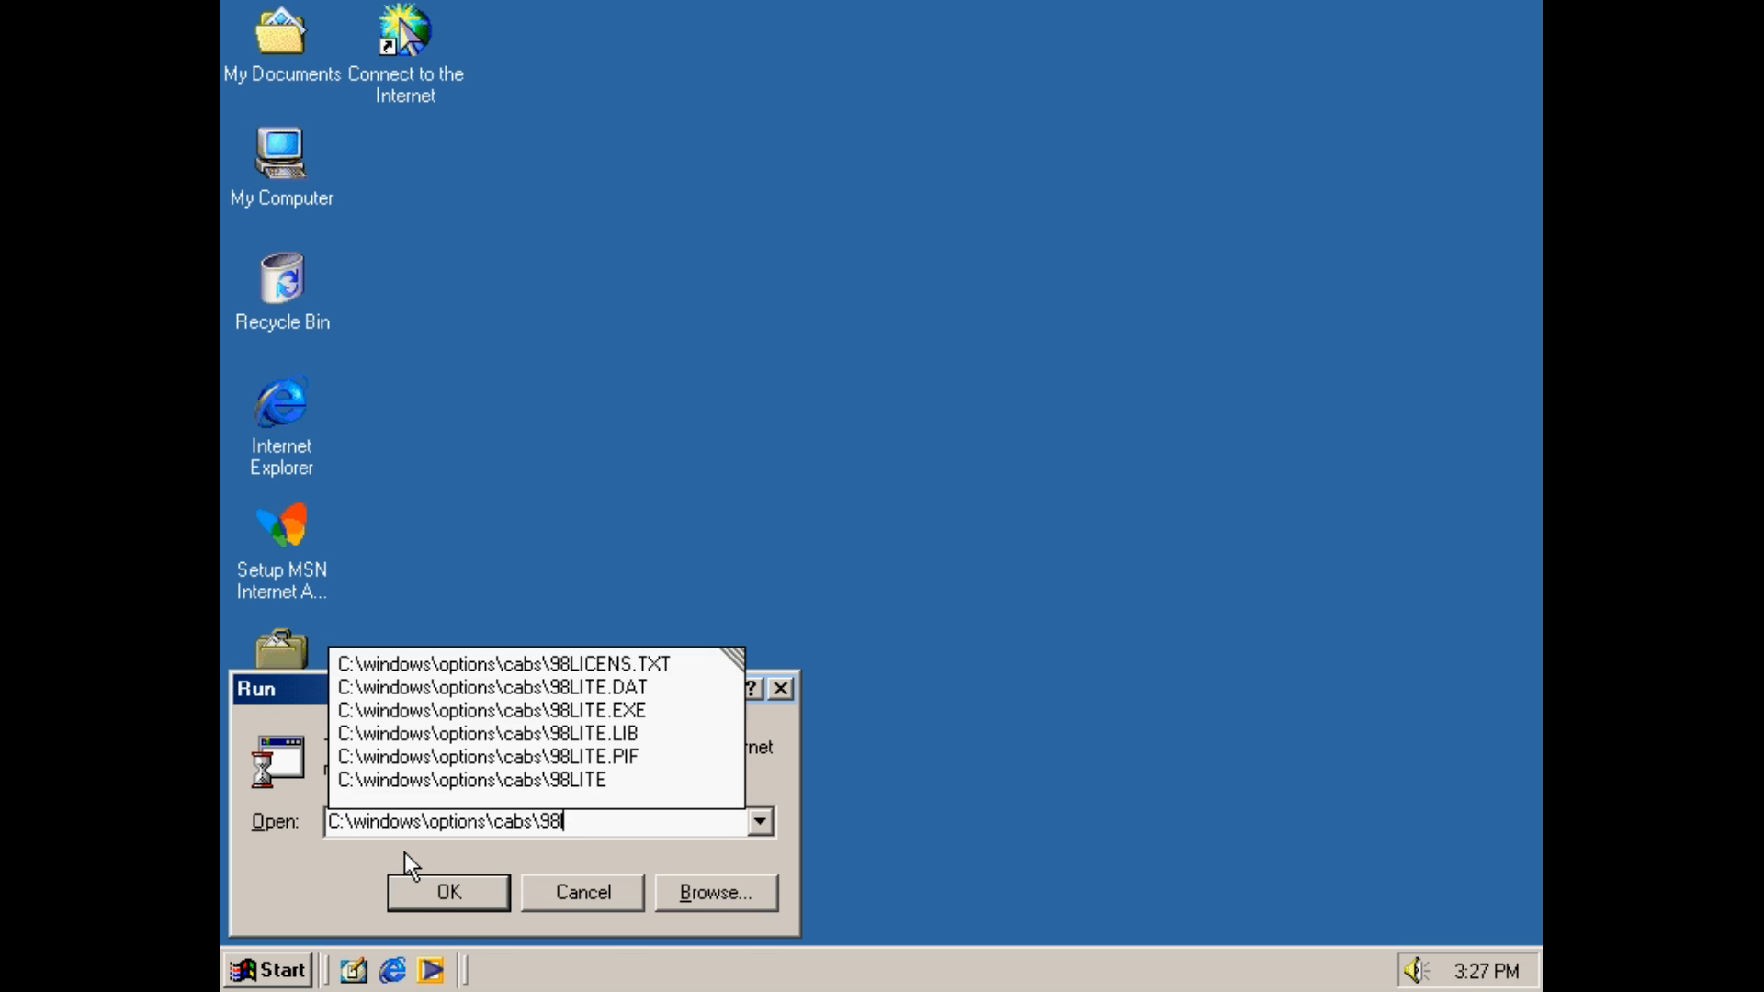
type("ite")
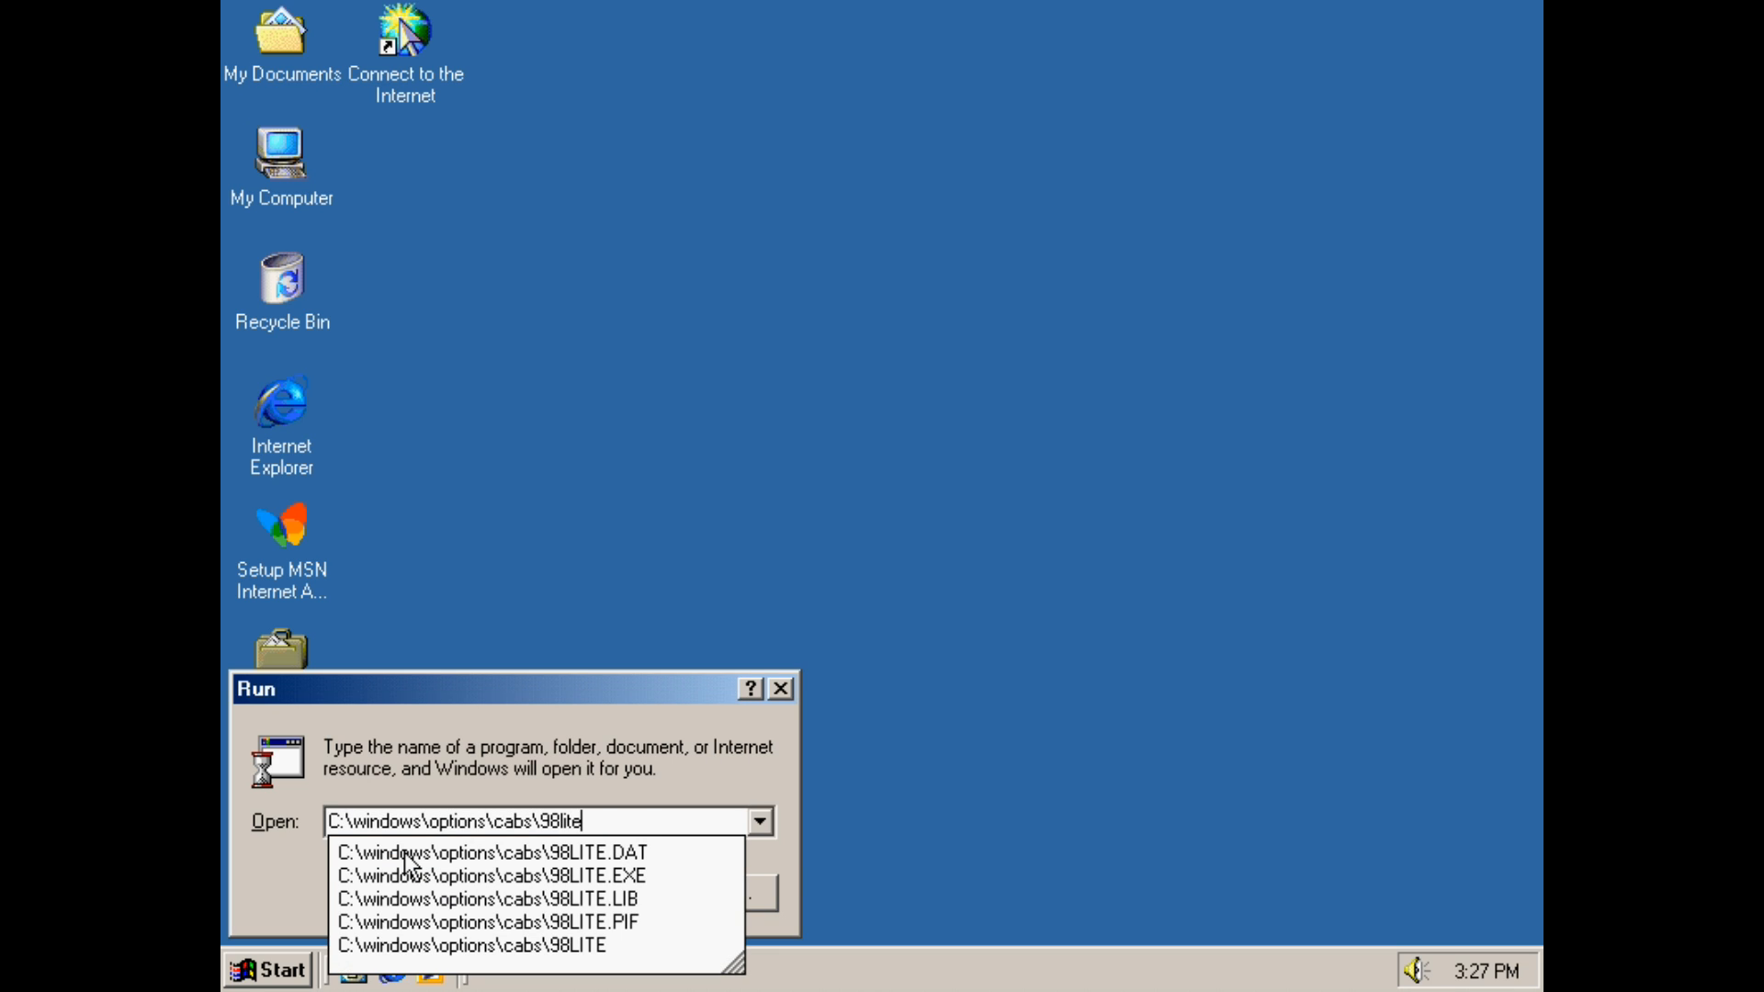
key("Return")
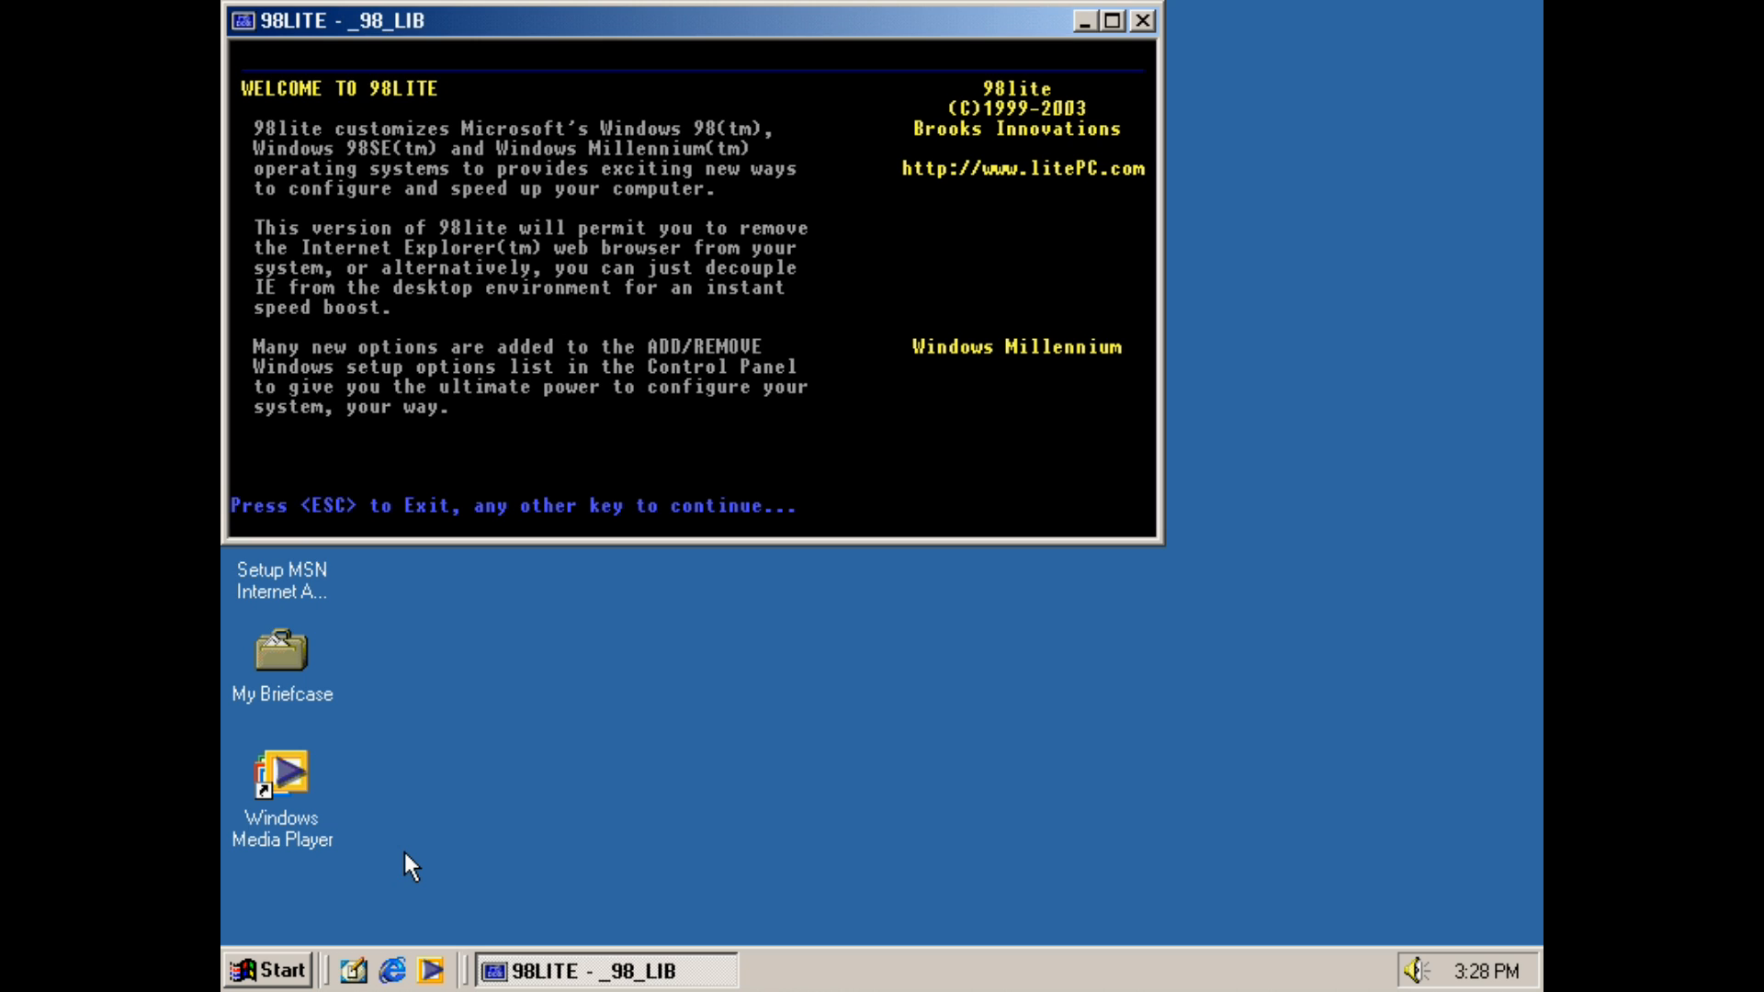
Accept the 98lite licence, choose the Shell Swap option, and pick the SLEEK Windows 95 desktop
key("Return")
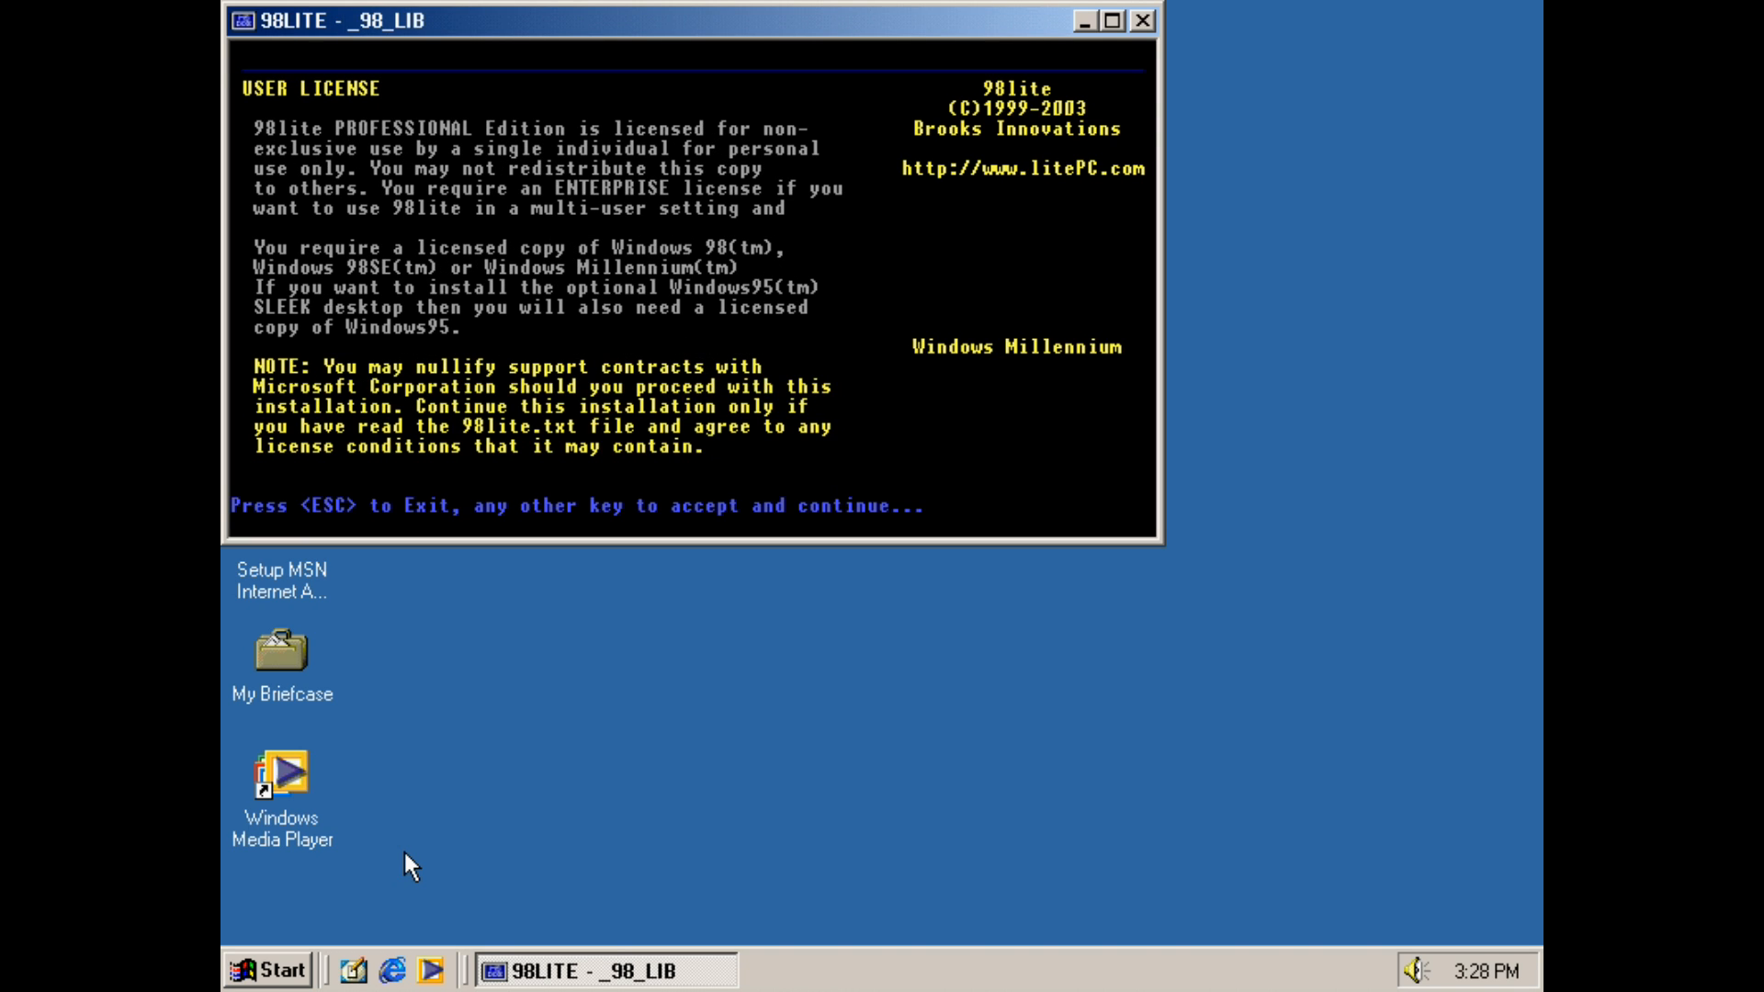
key("Return")
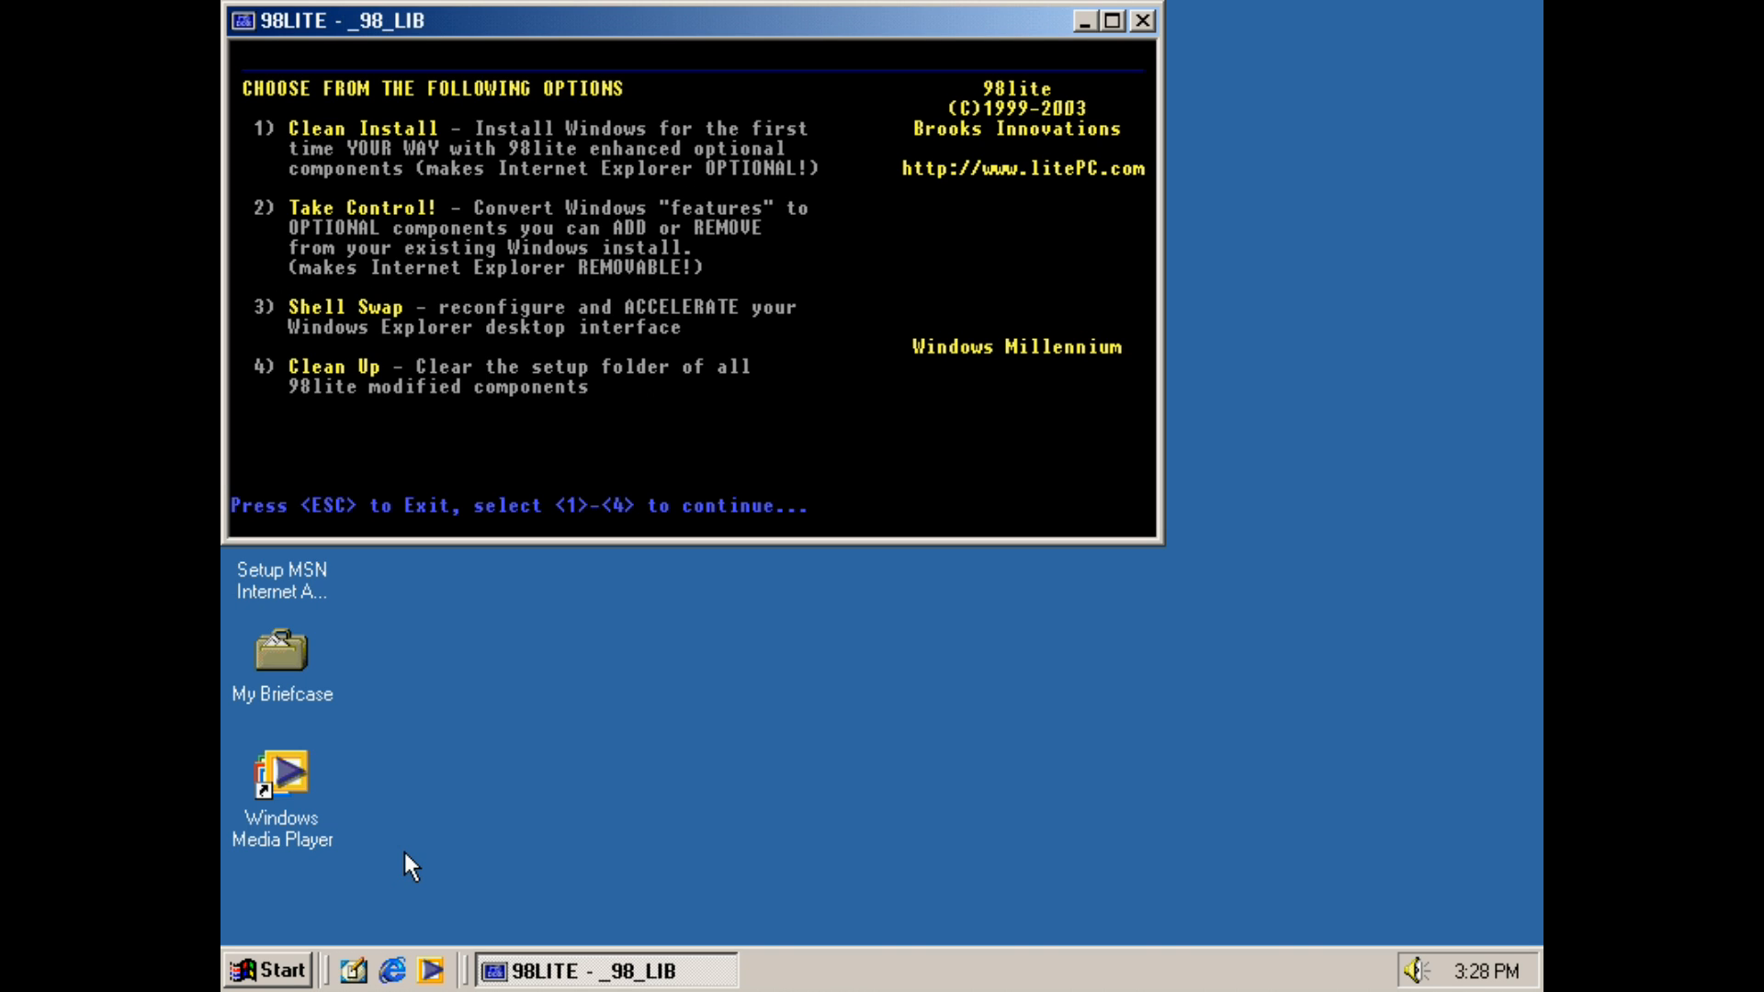
key("3")
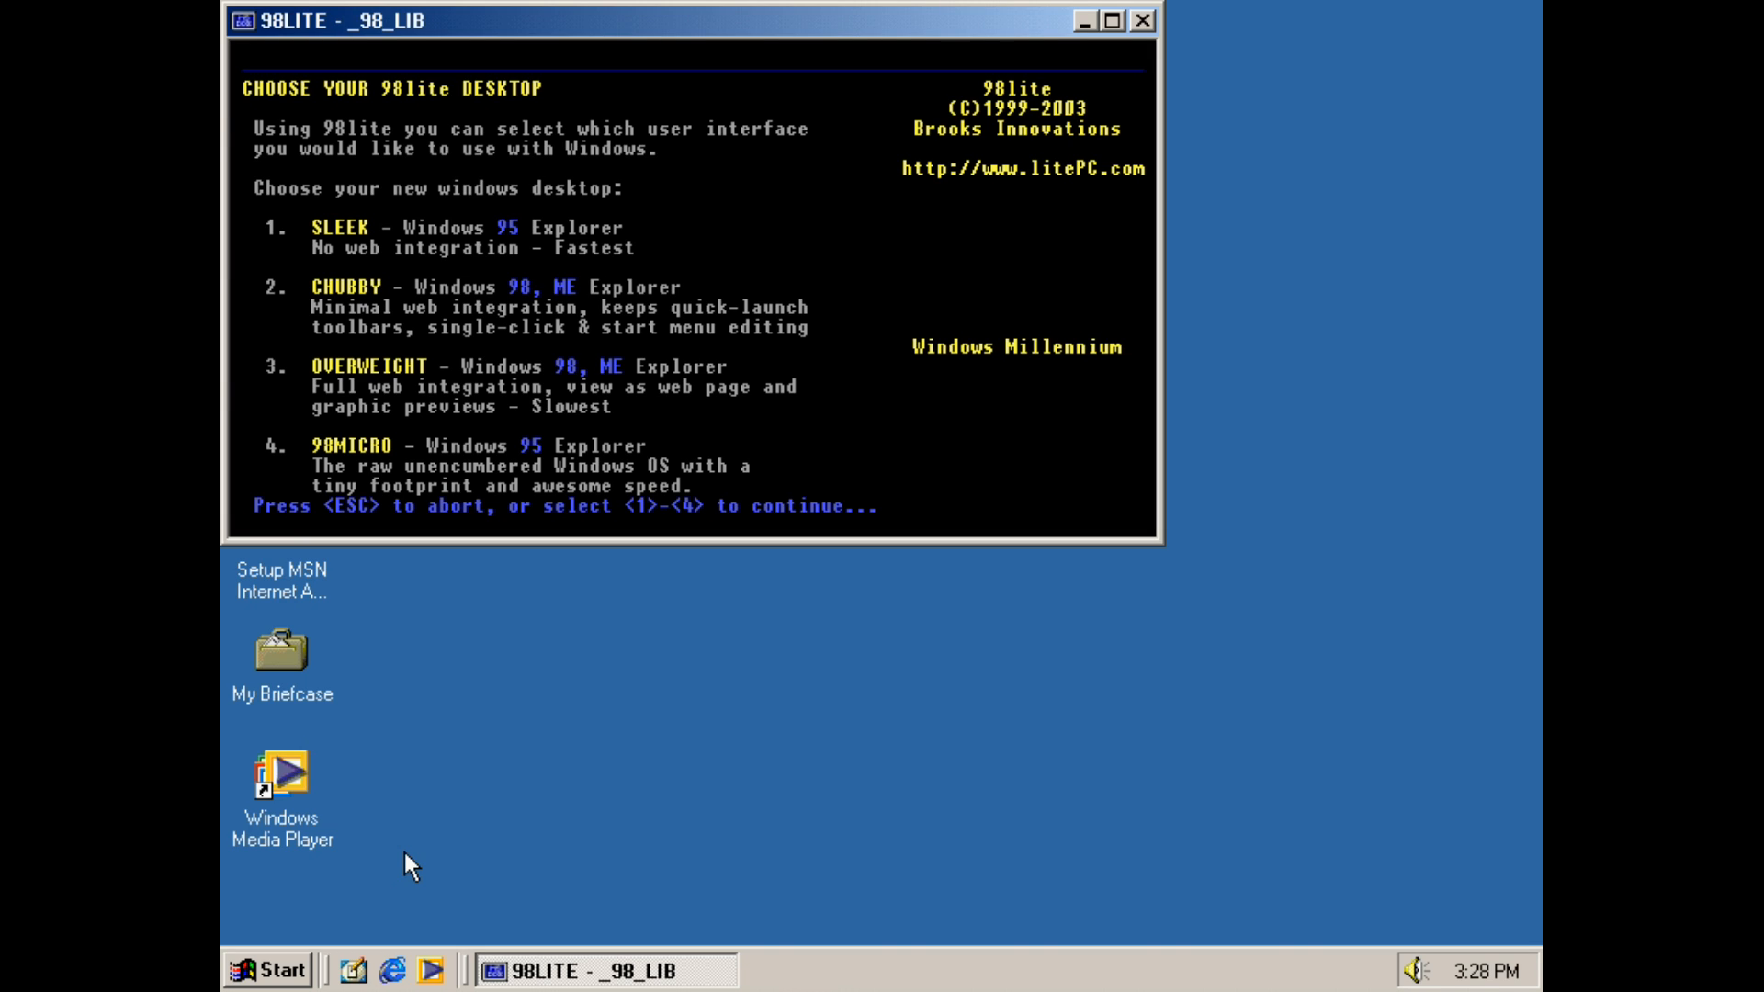
key("1")
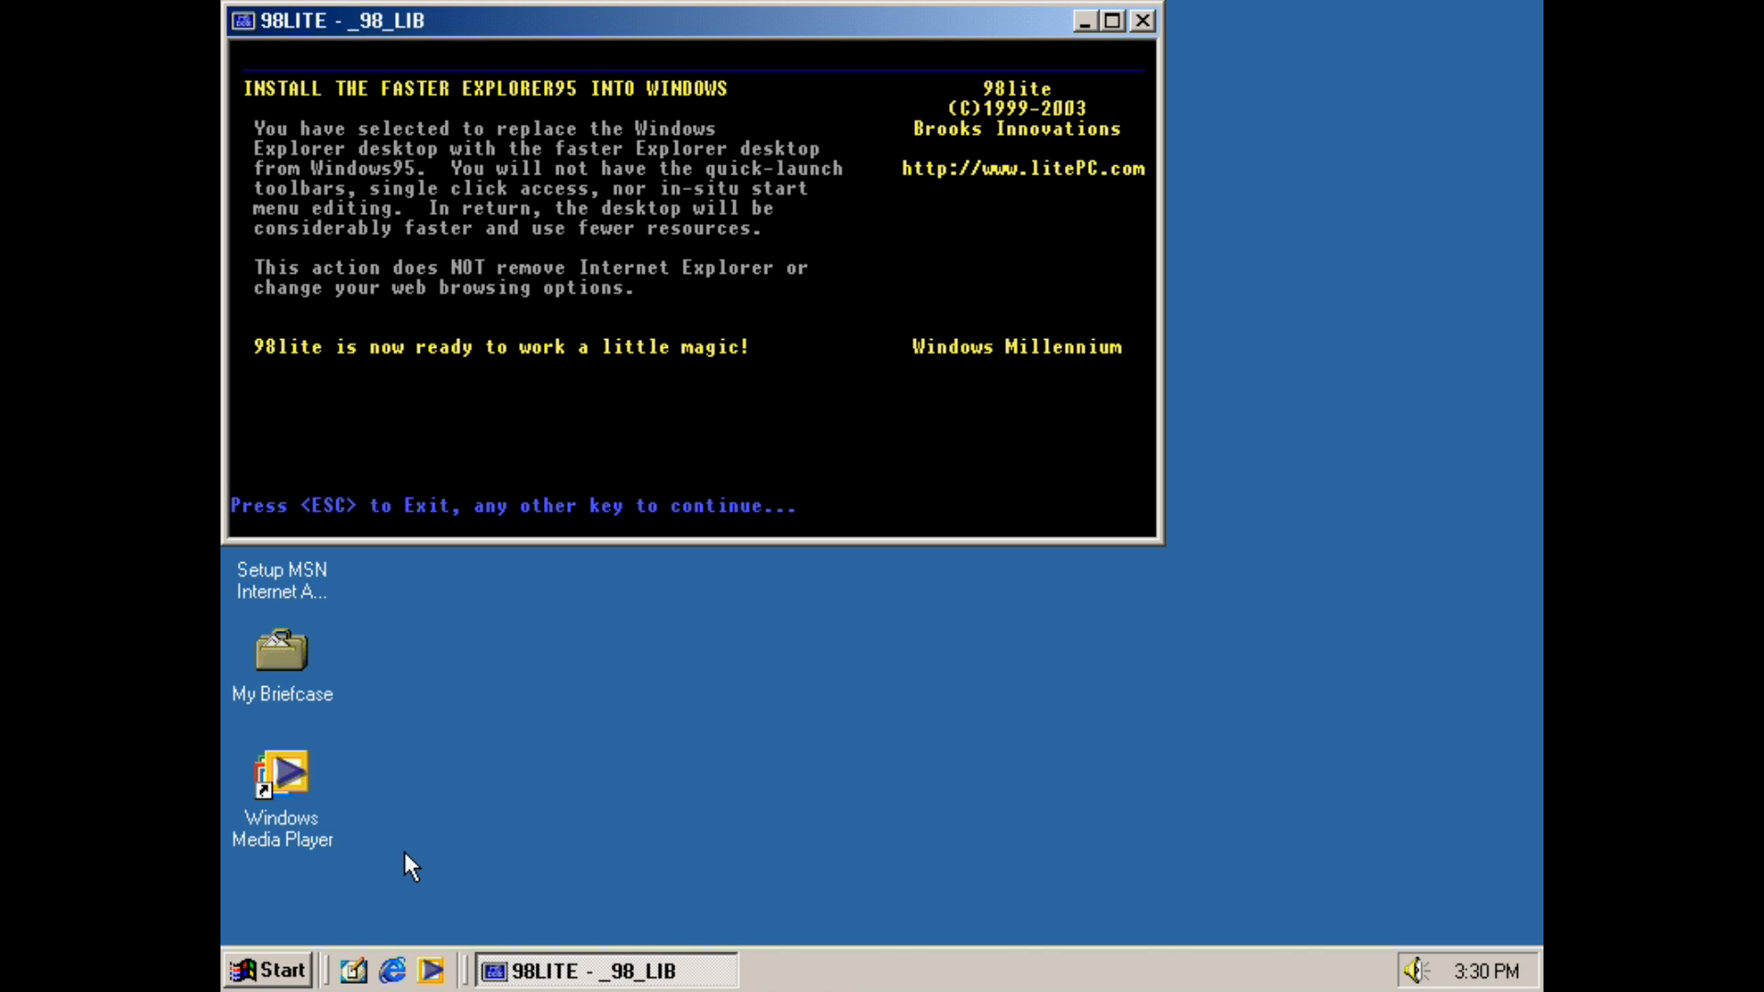
Confirm installing the Windows 95 desktop and agree to restart the computer
key("Return")
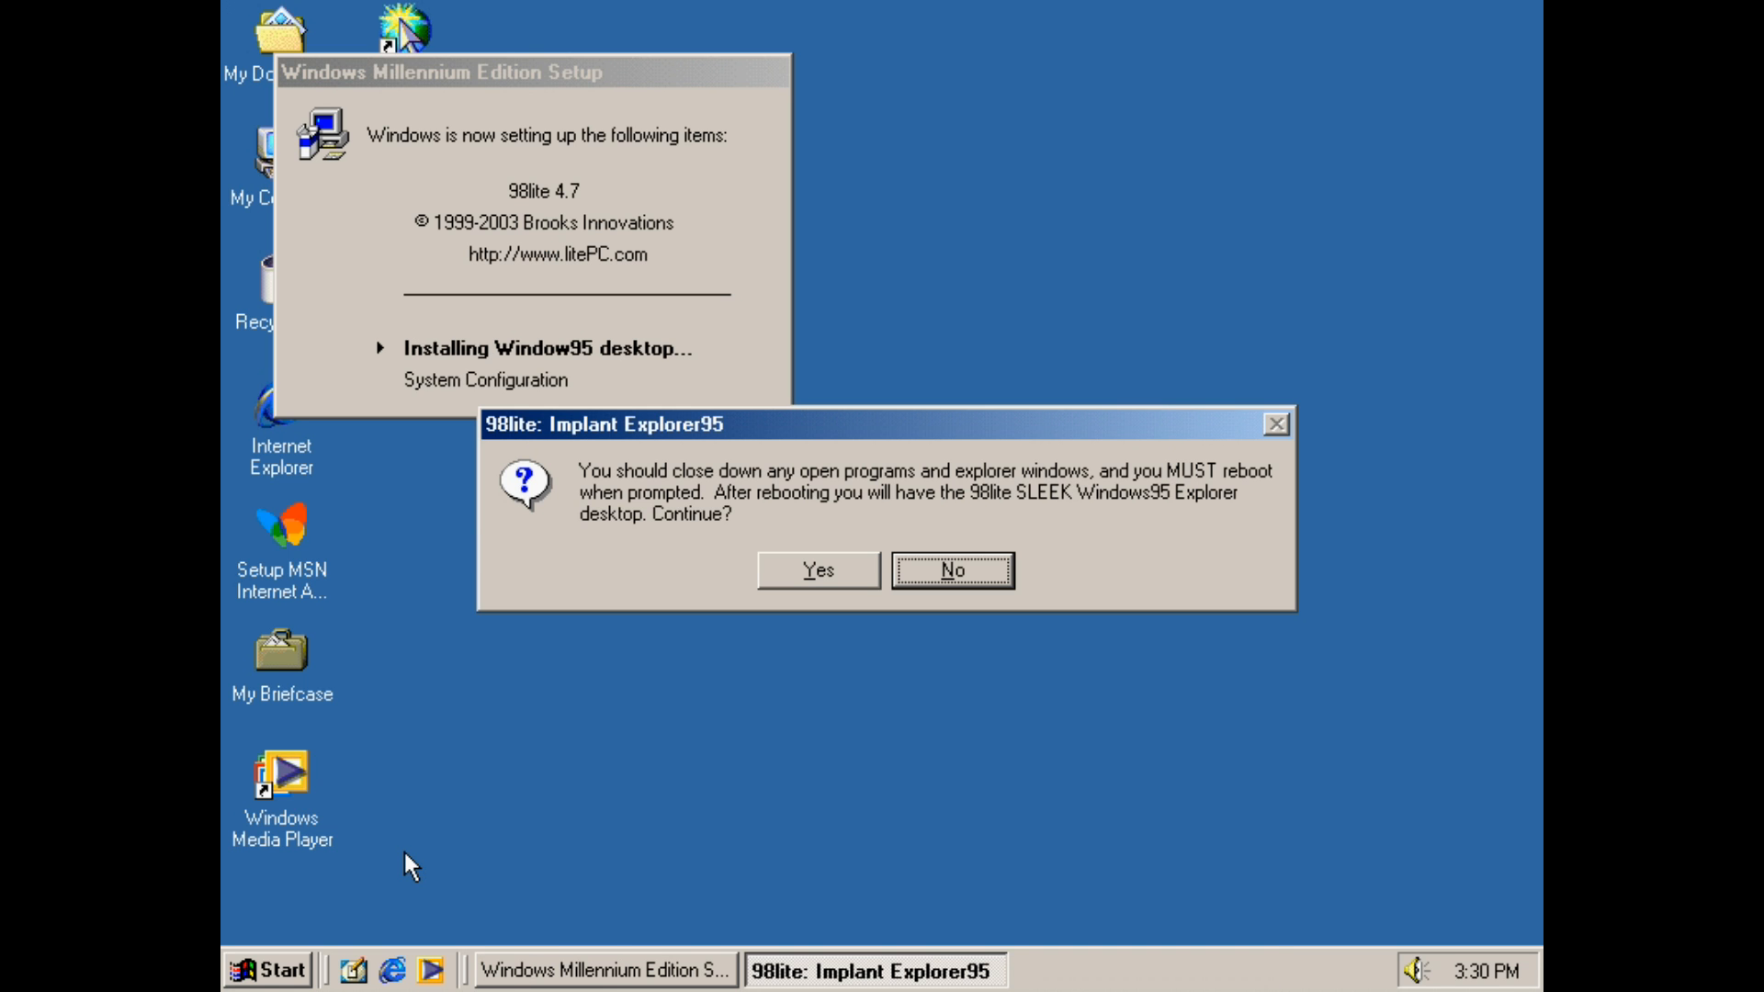
left_click(834, 568)
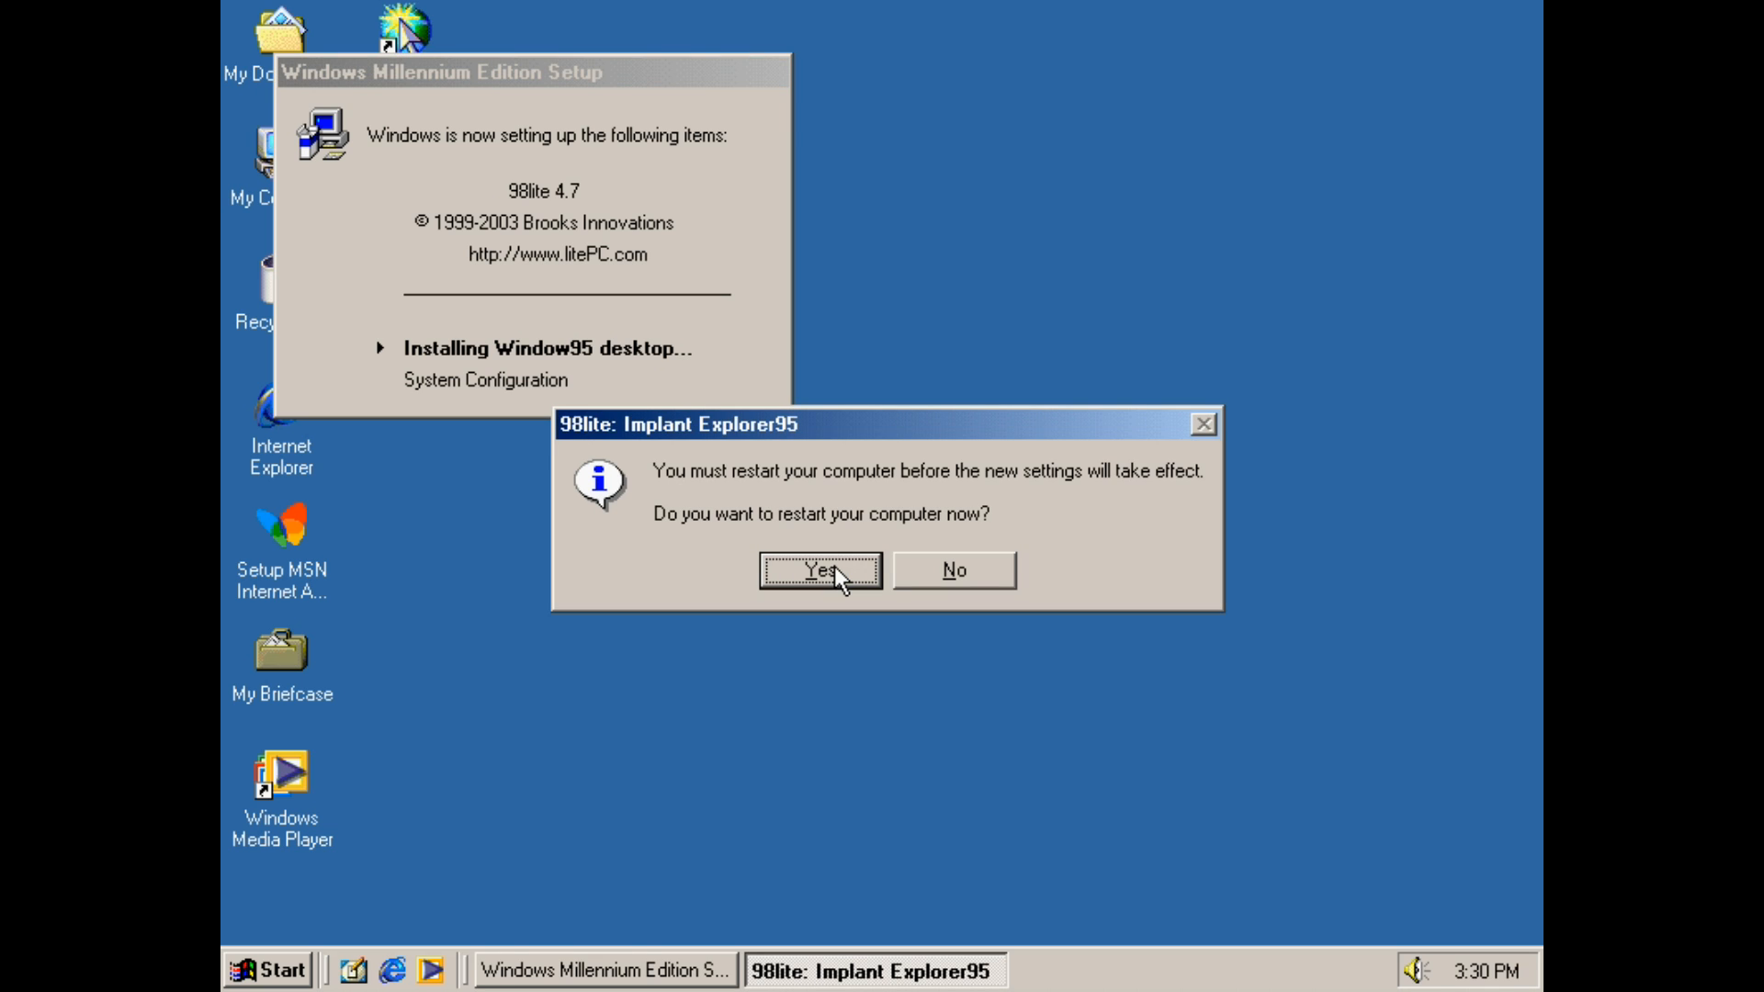
left_click(834, 566)
left_click(291, 979)
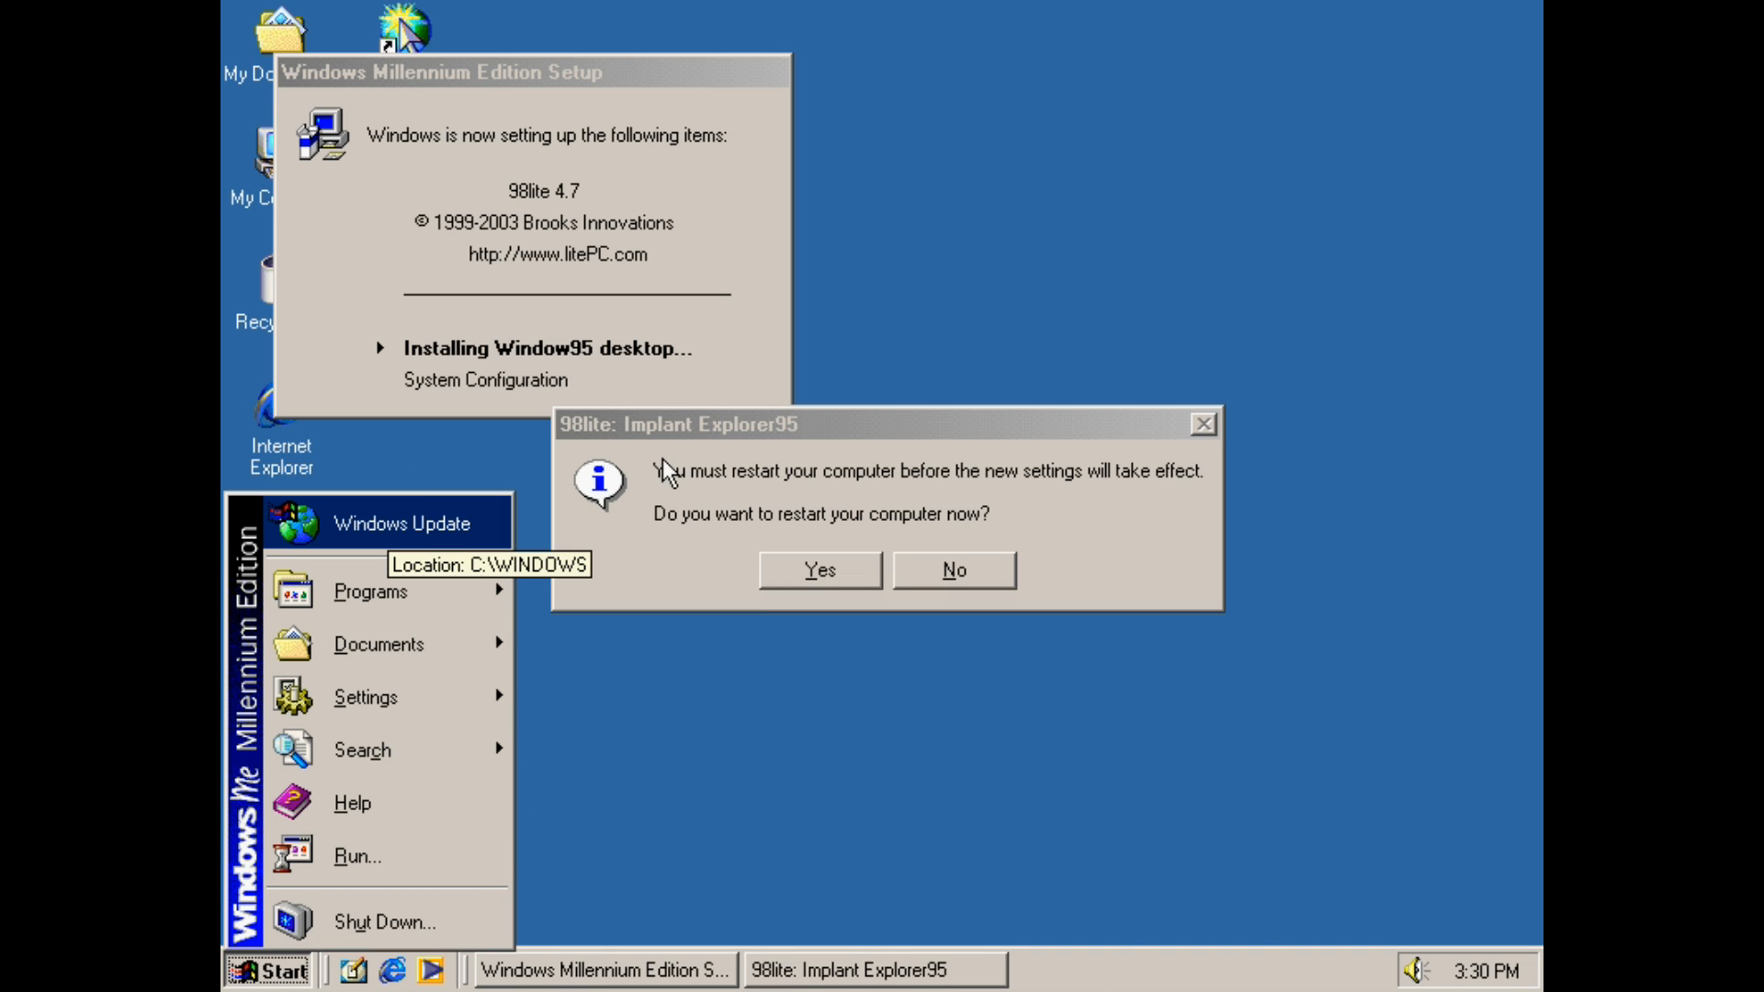
left_click(684, 496)
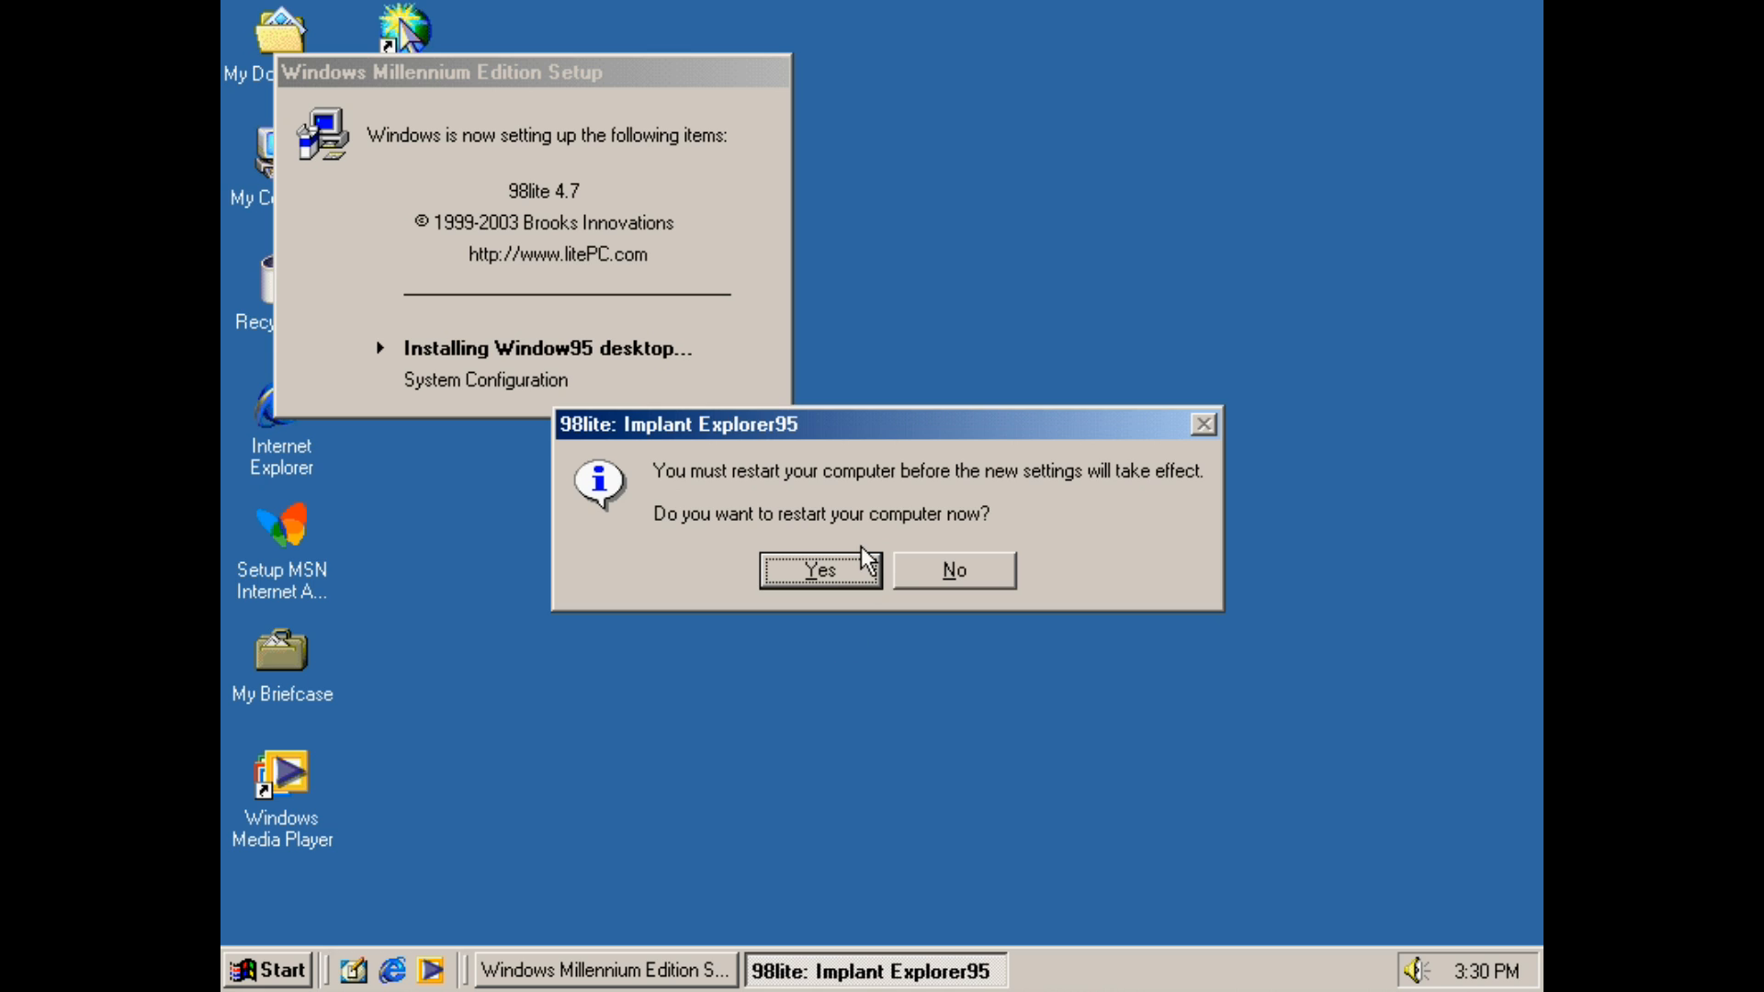
left_click(851, 583)
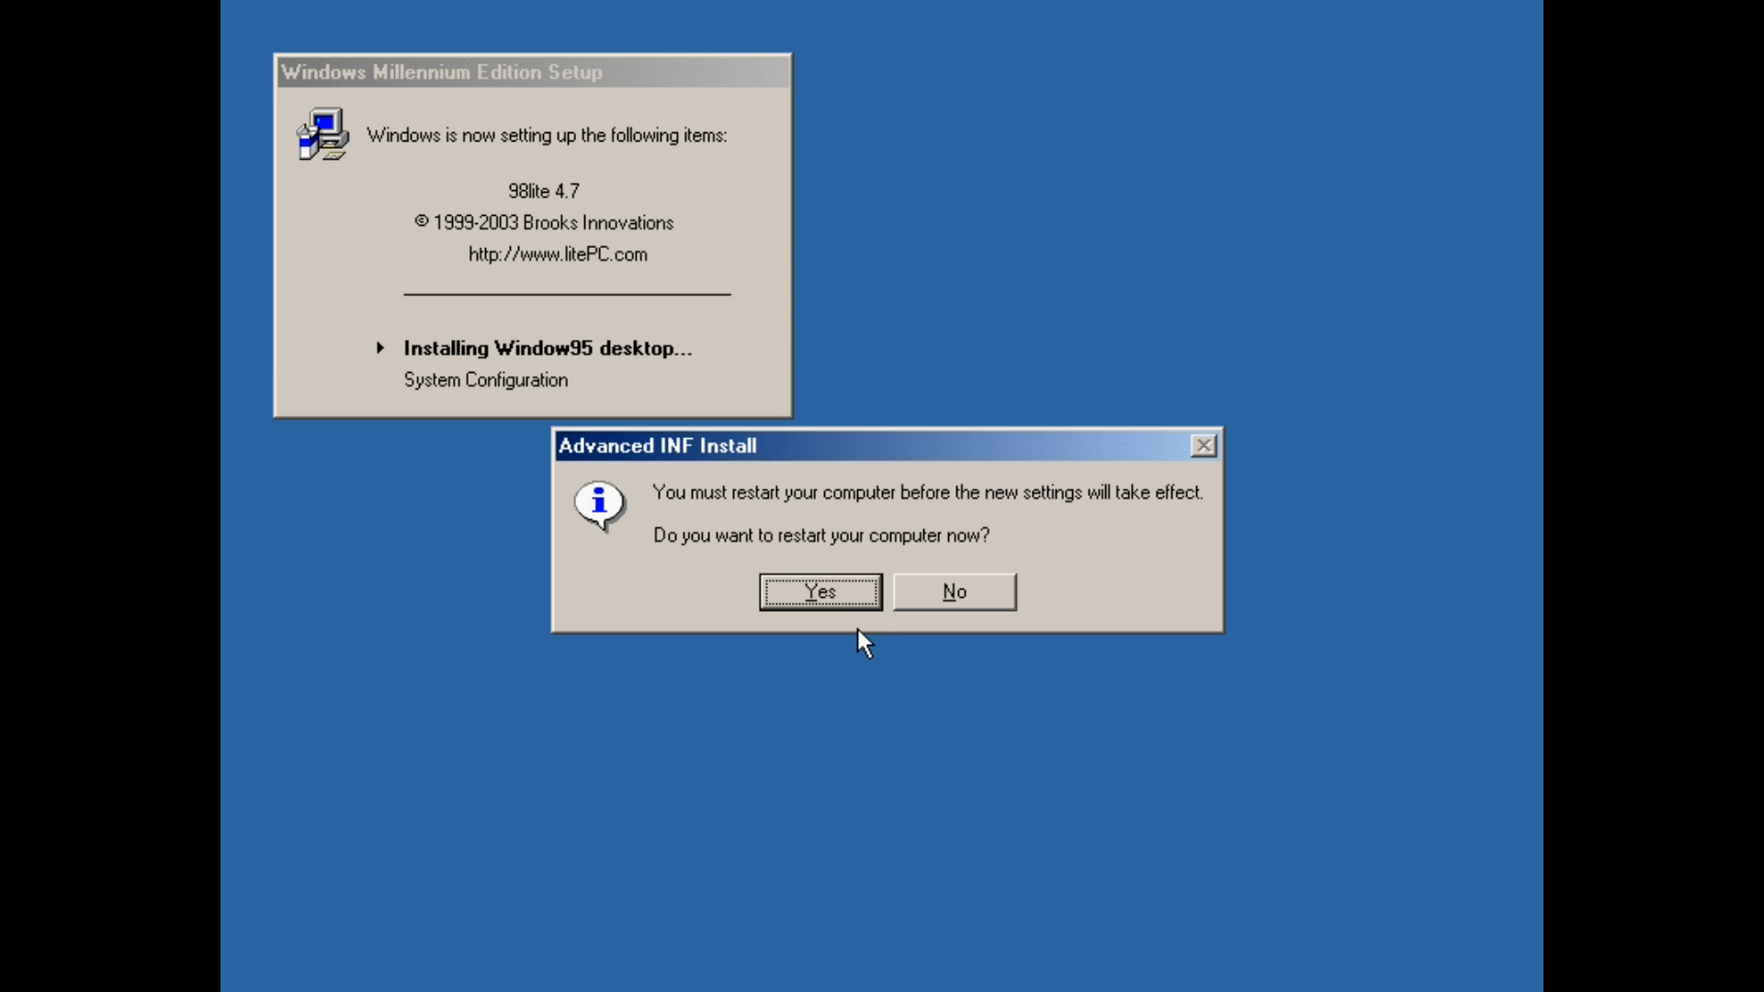
left_click(838, 591)
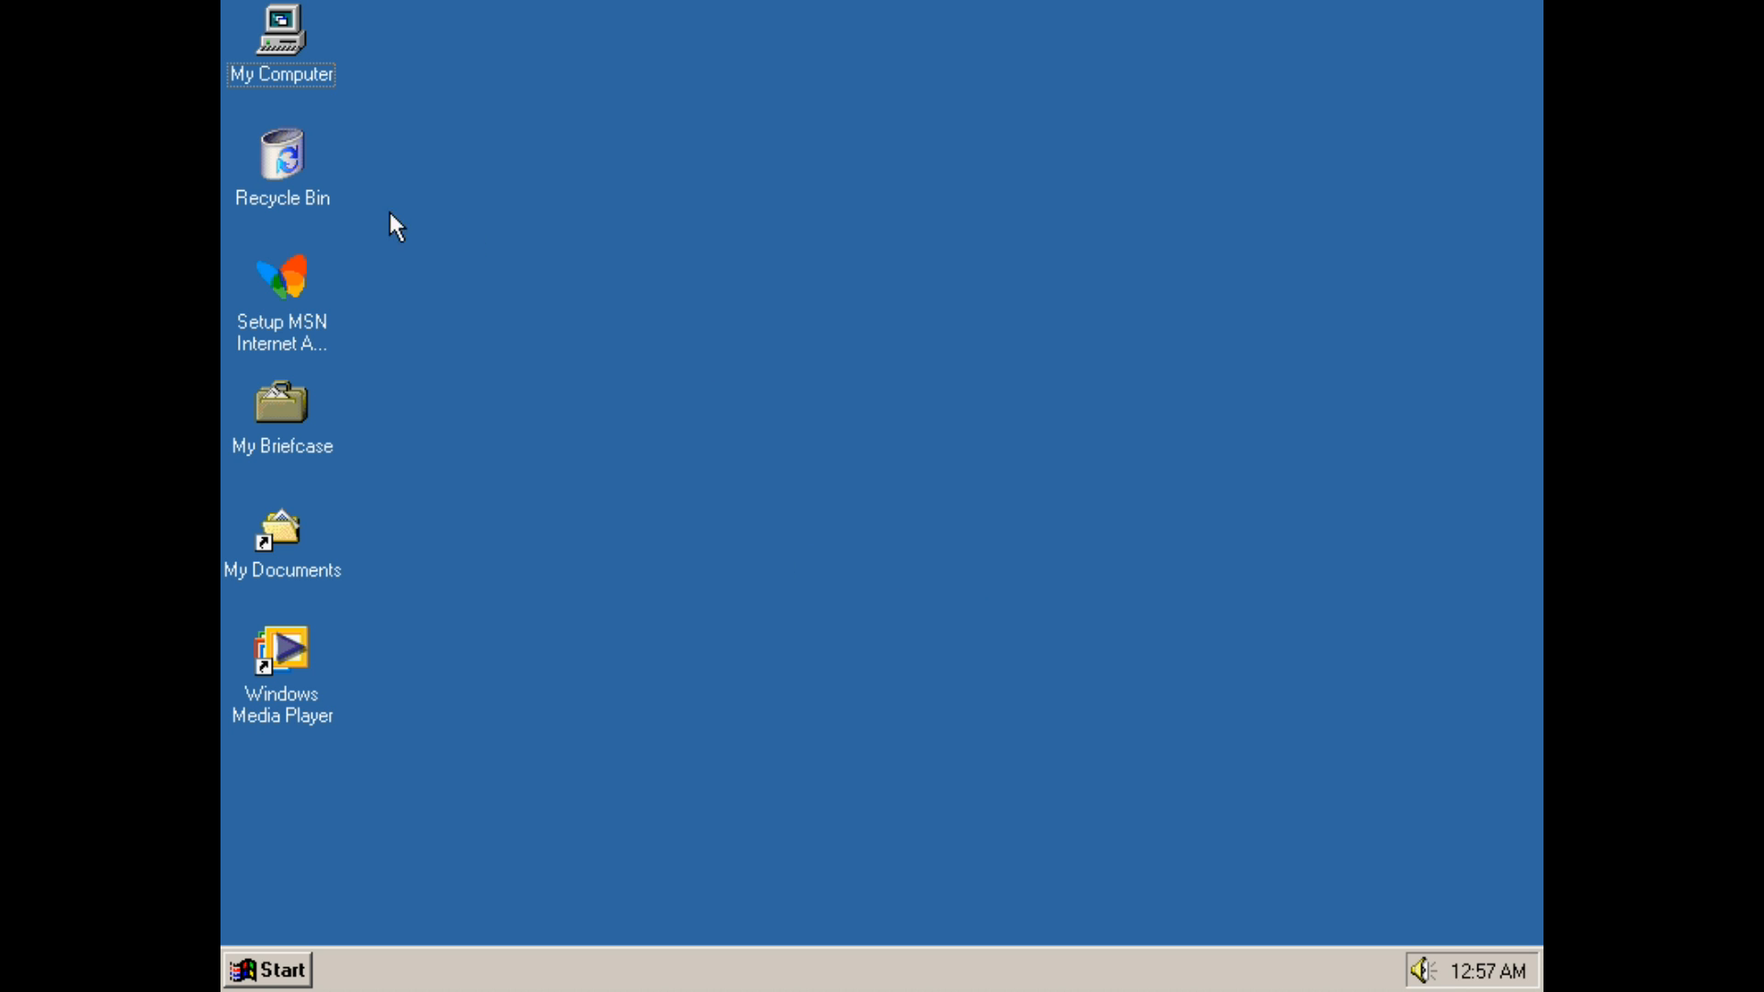
Open My Computer's system properties to check the Windows version, then close them
right_click(277, 39)
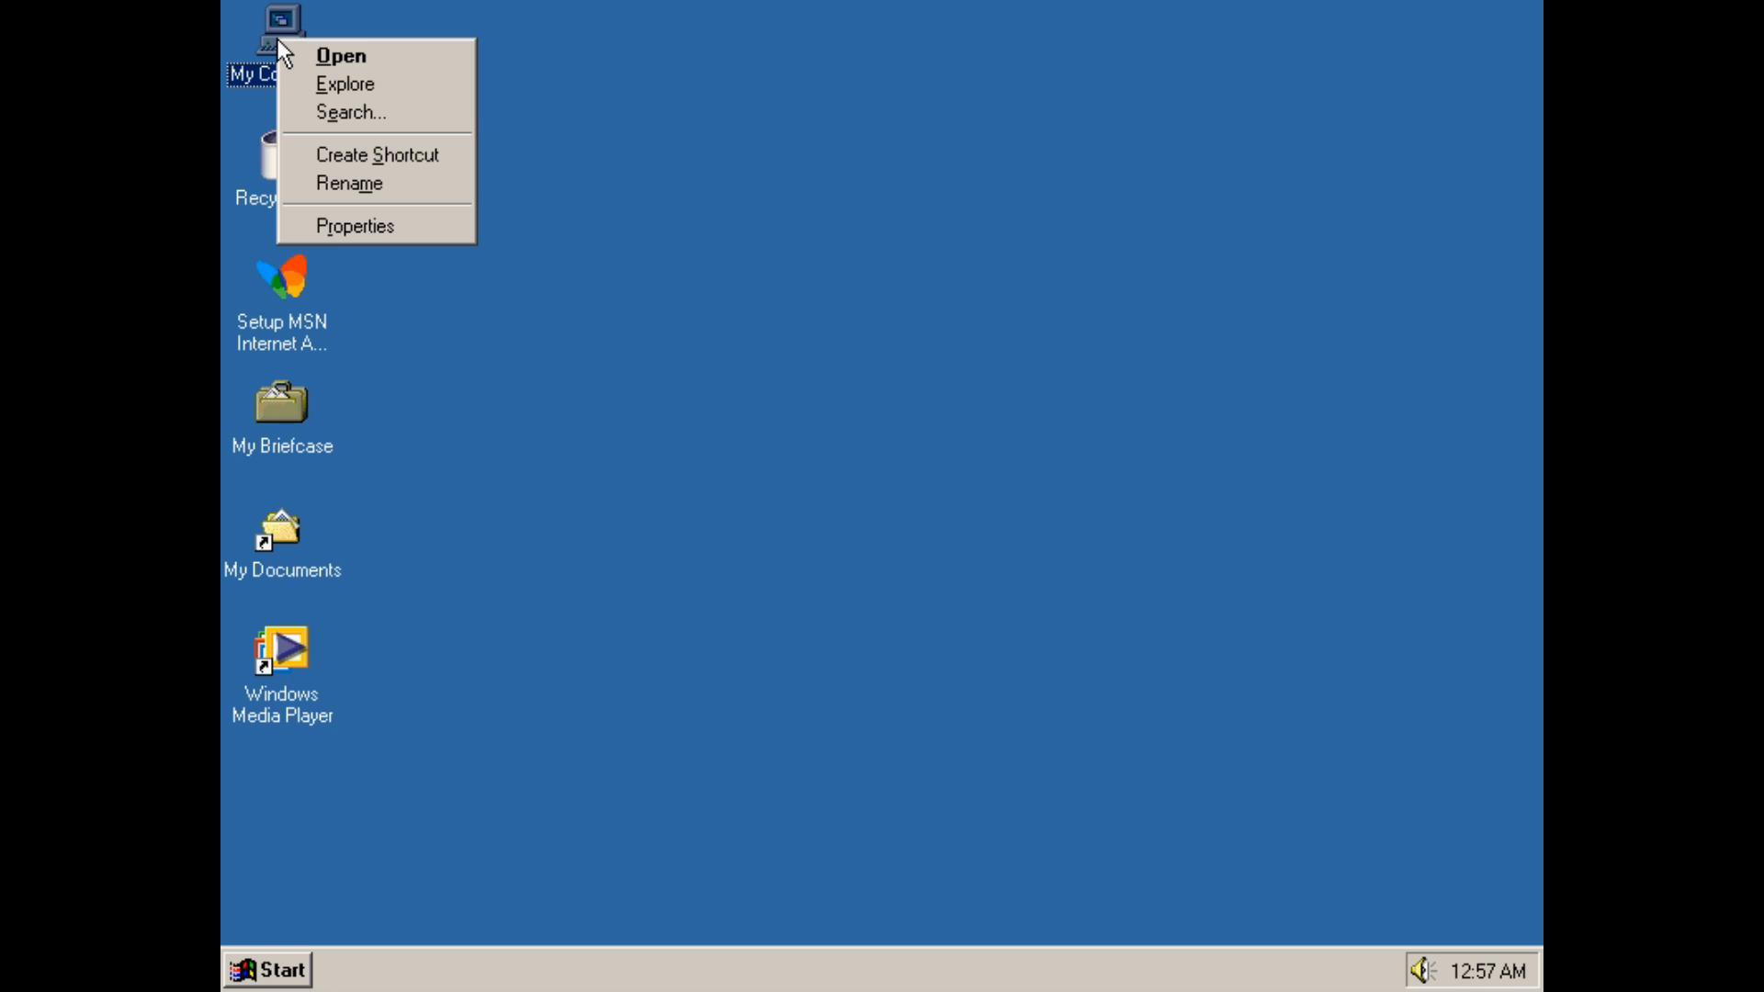
left_click(401, 283)
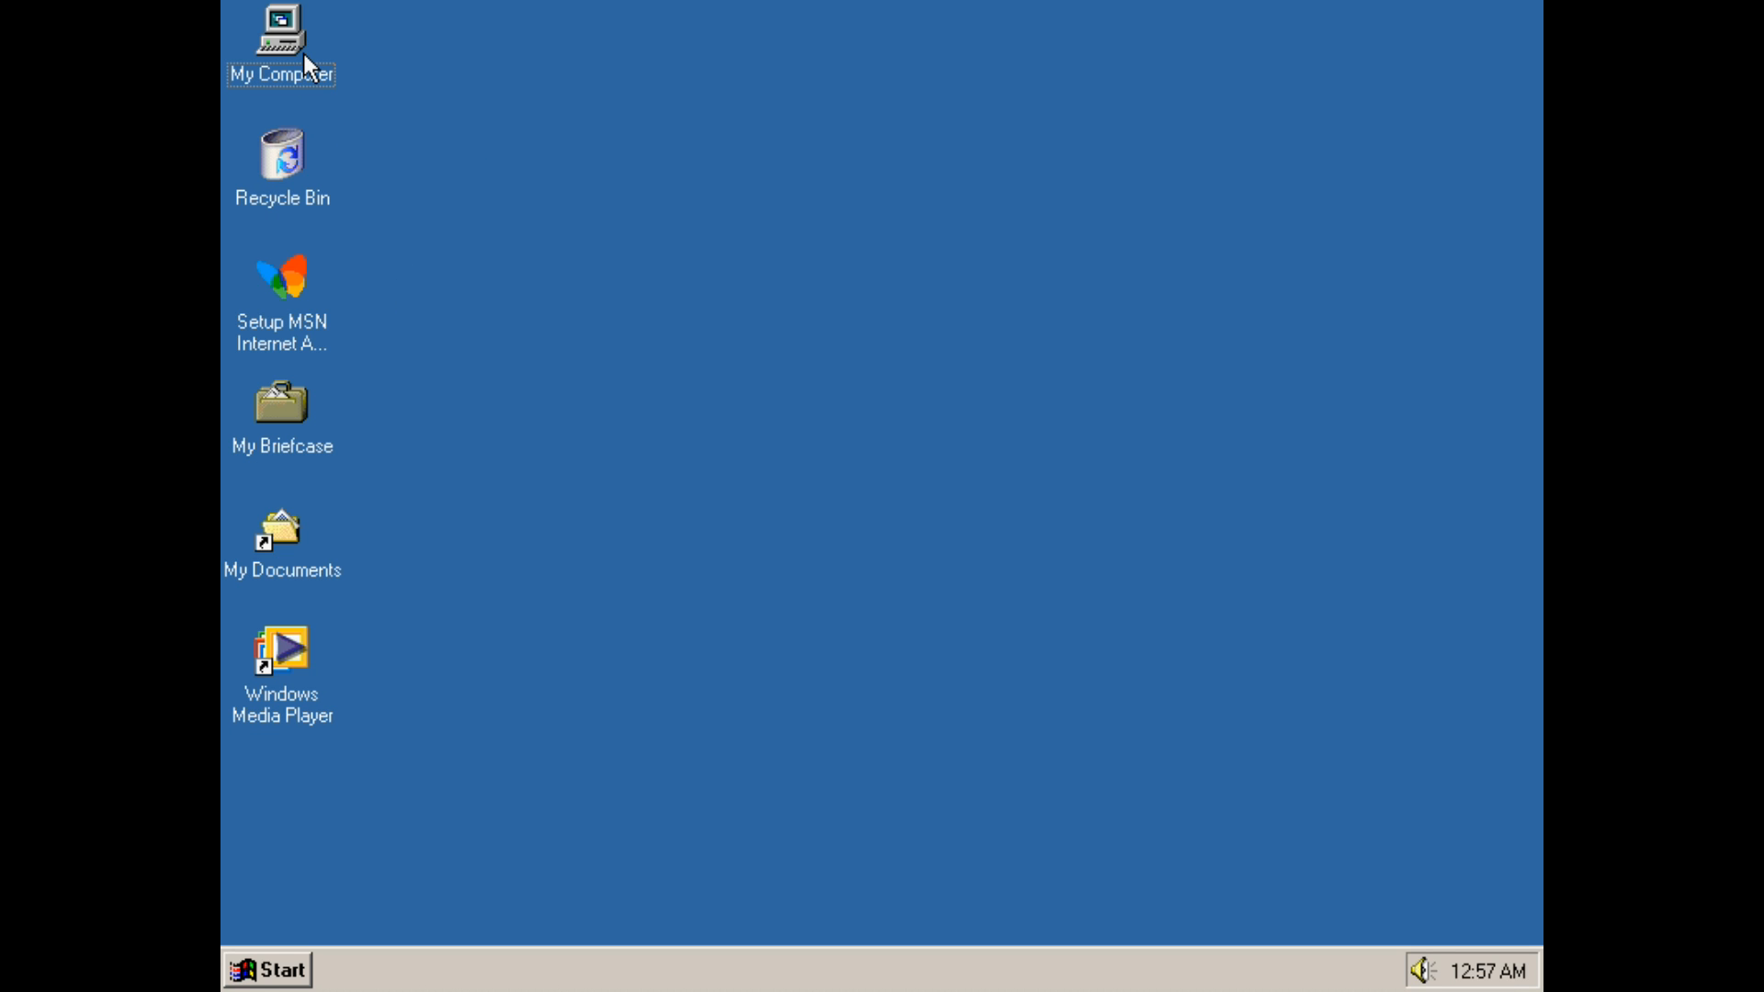
right_click(303, 53)
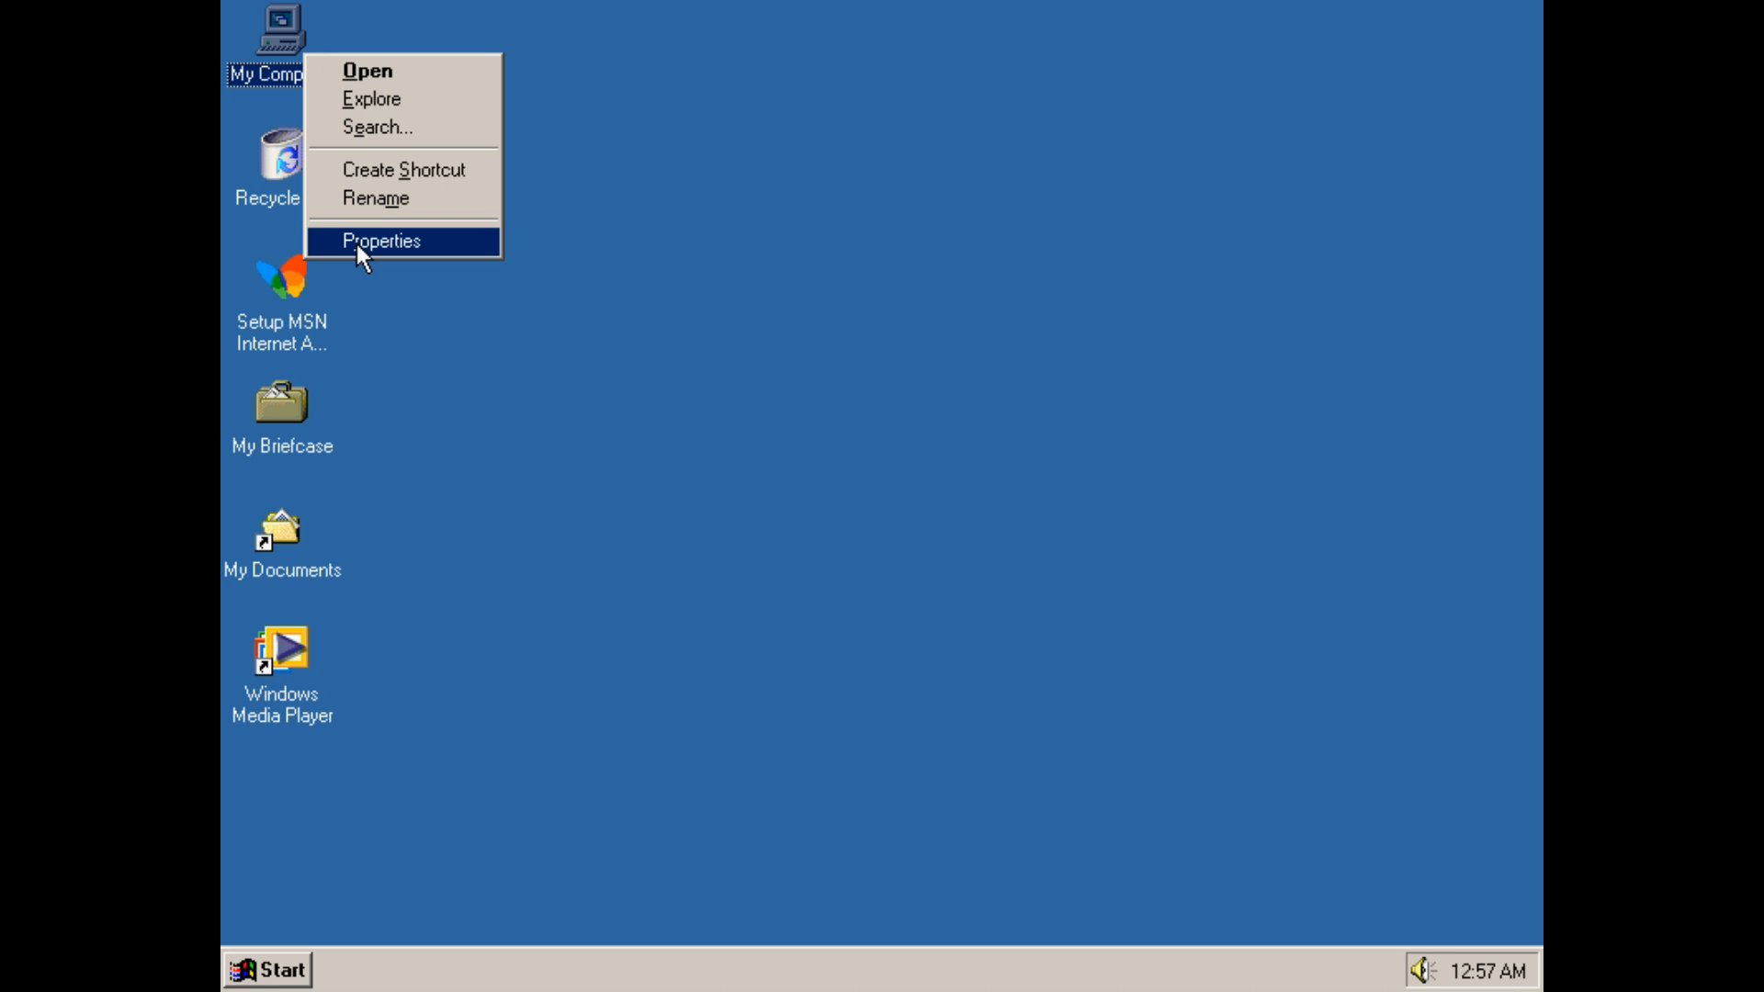
left_click(367, 239)
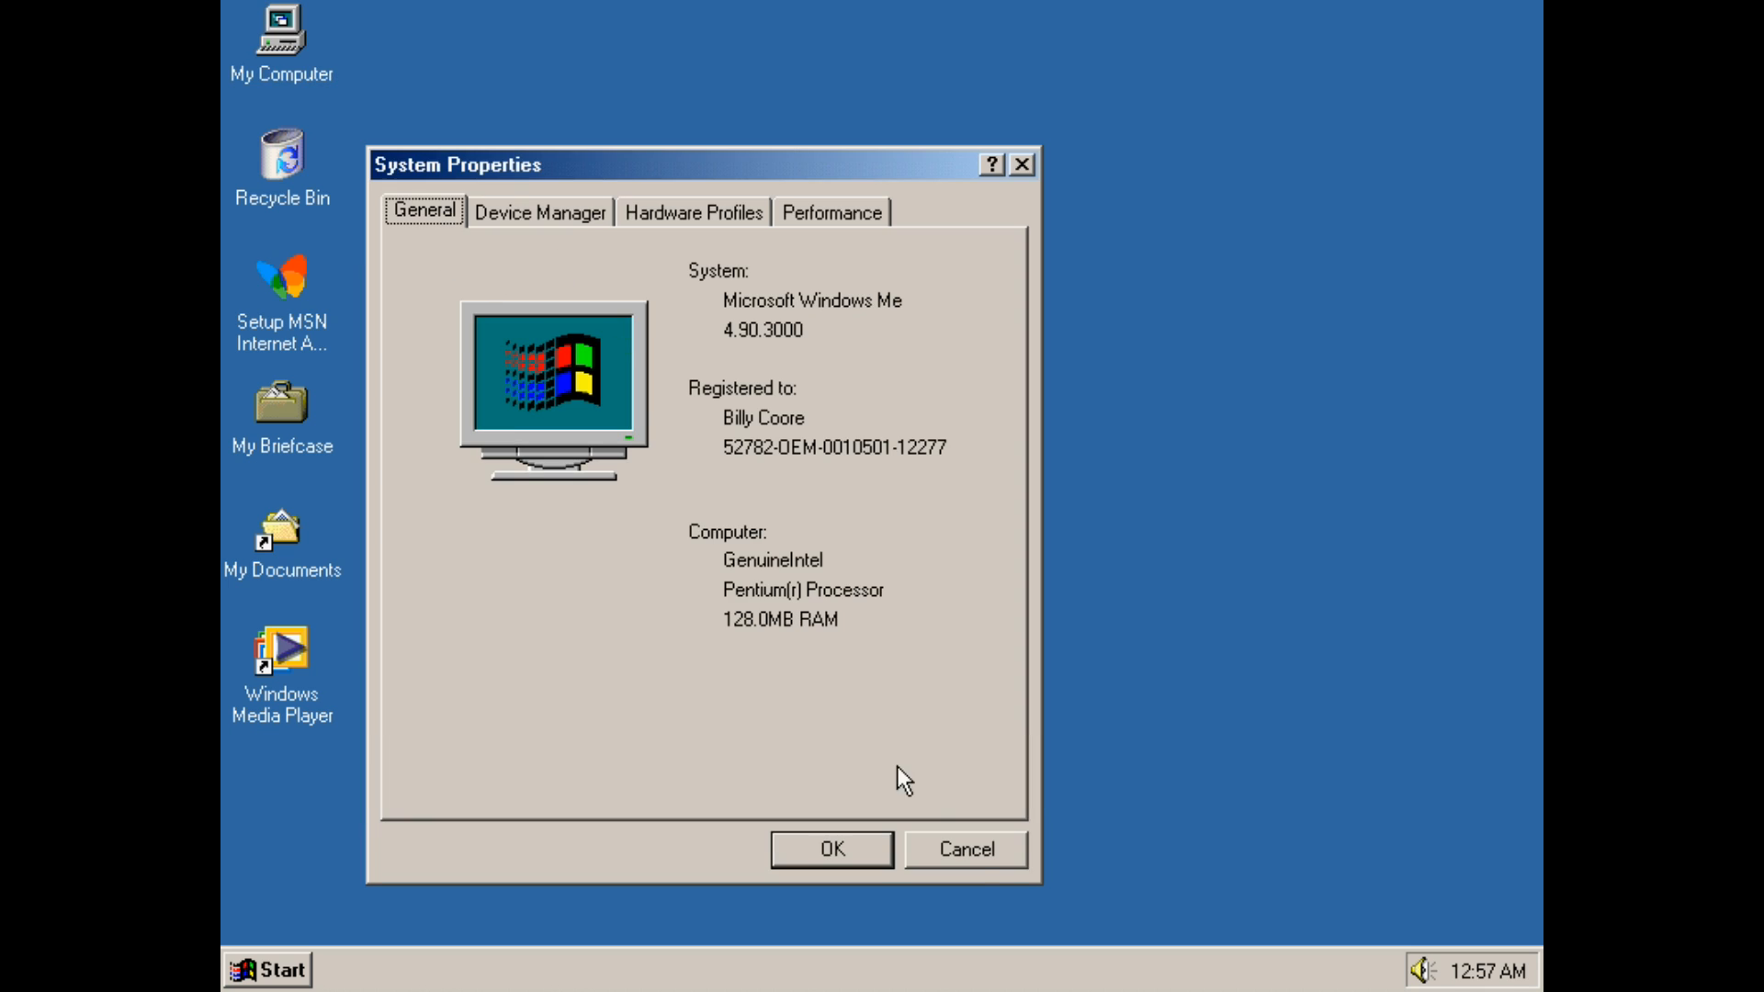
left_click(975, 855)
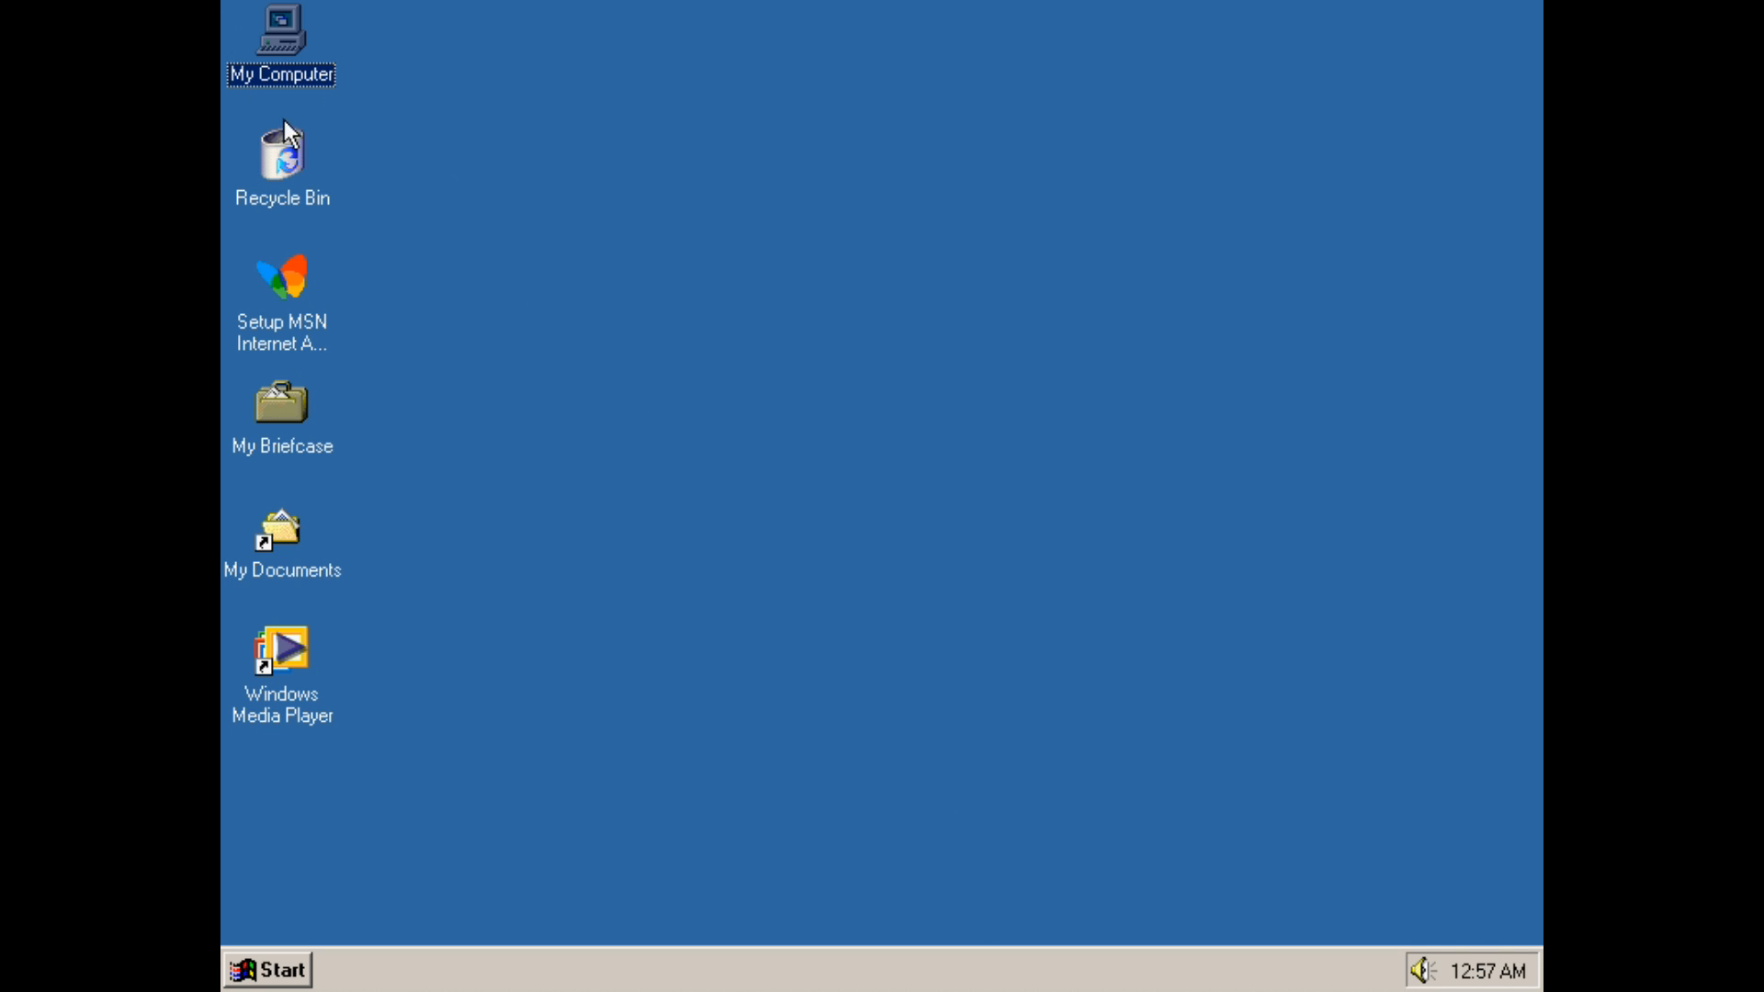
Browse the Start menu's Programs and Accessories submenus
left_click(329, 193)
left_click(383, 219)
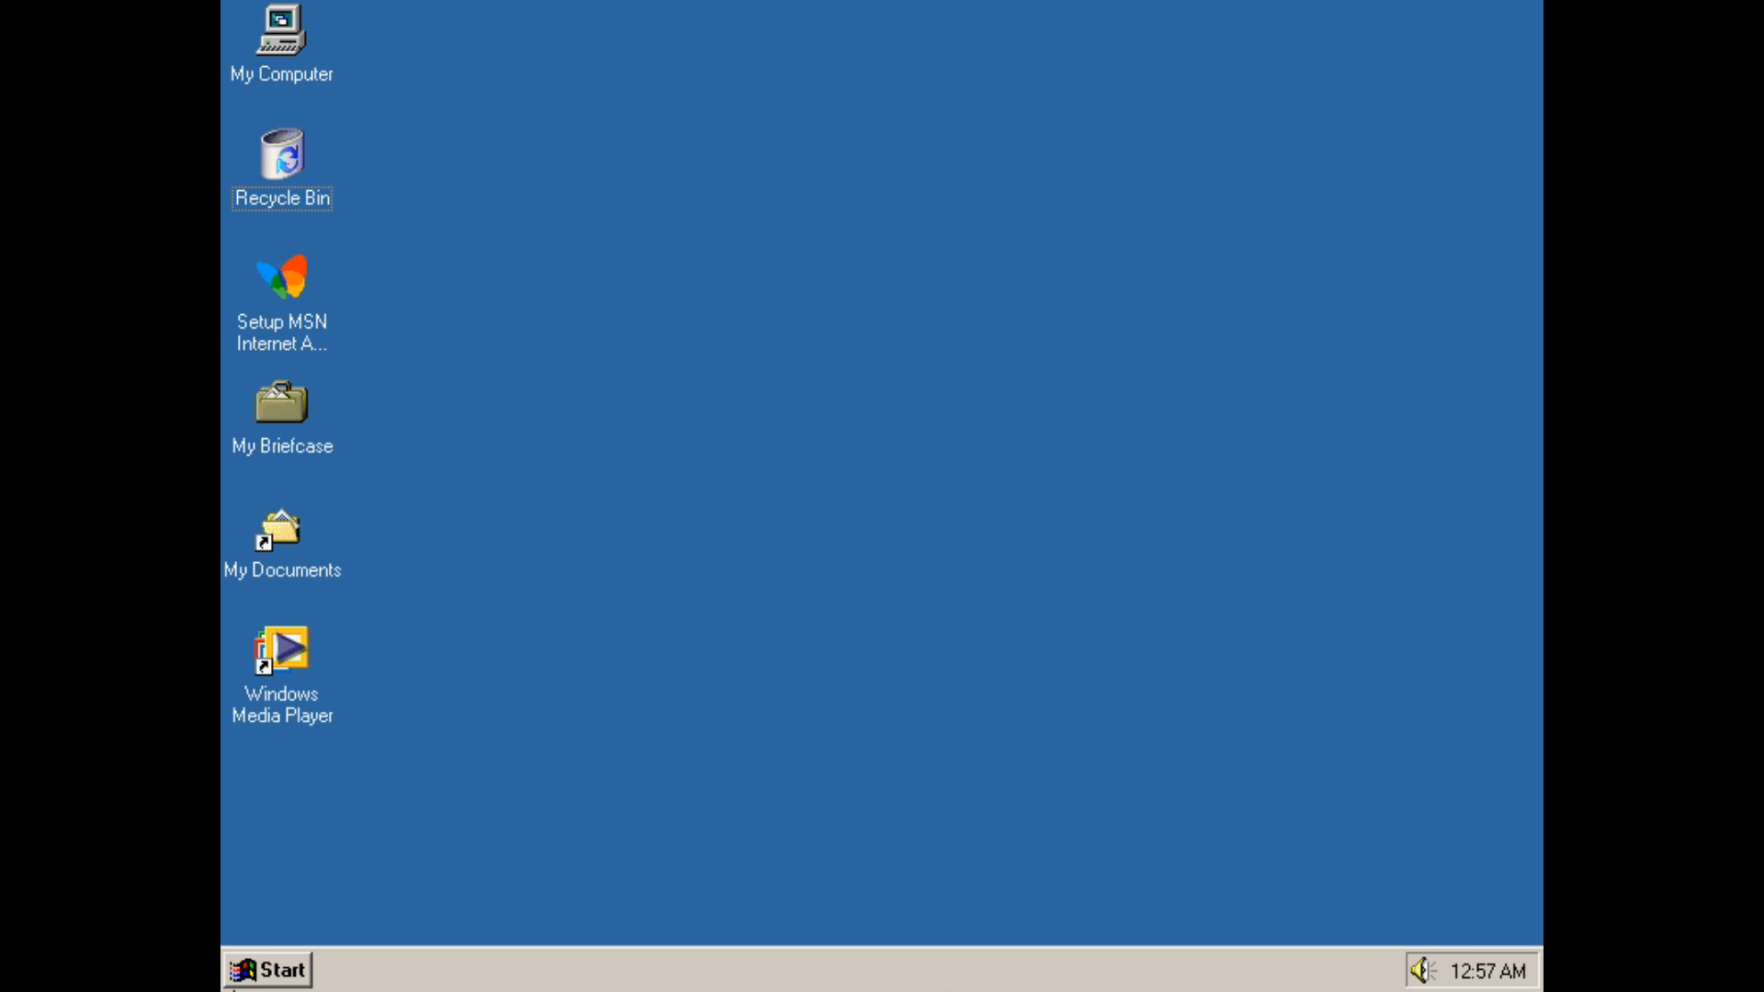
left_click(305, 980)
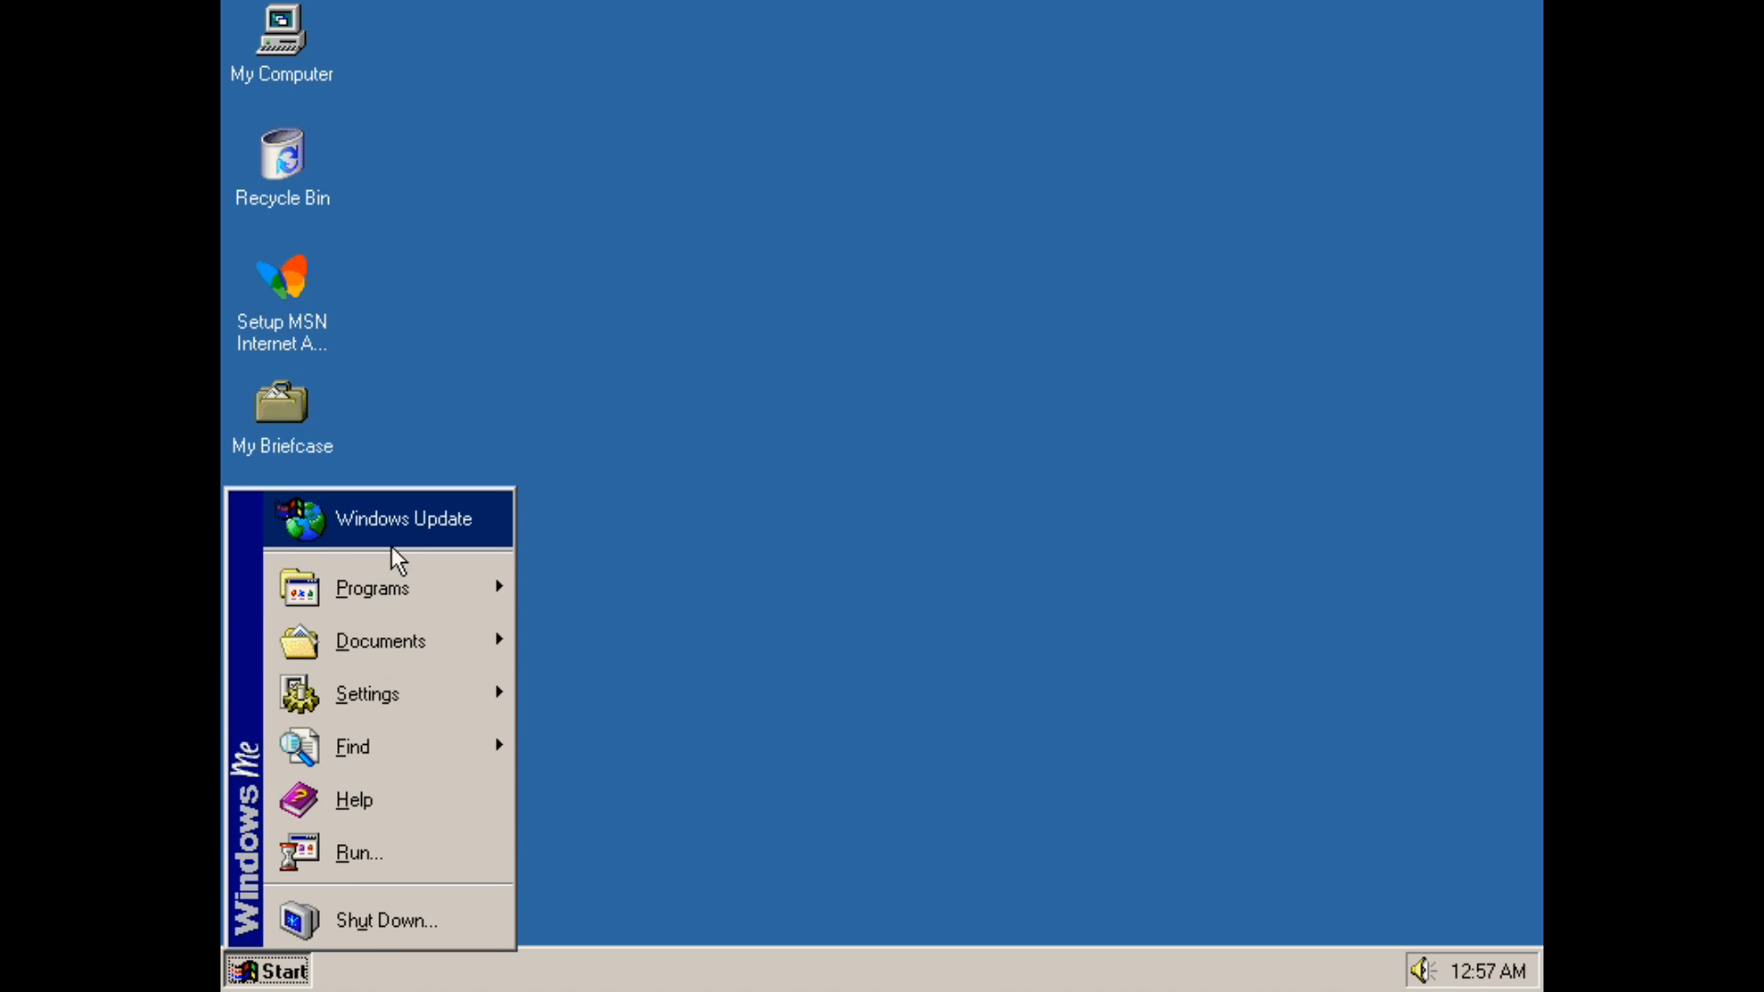
mouse_move(393, 575)
mouse_move(614, 618)
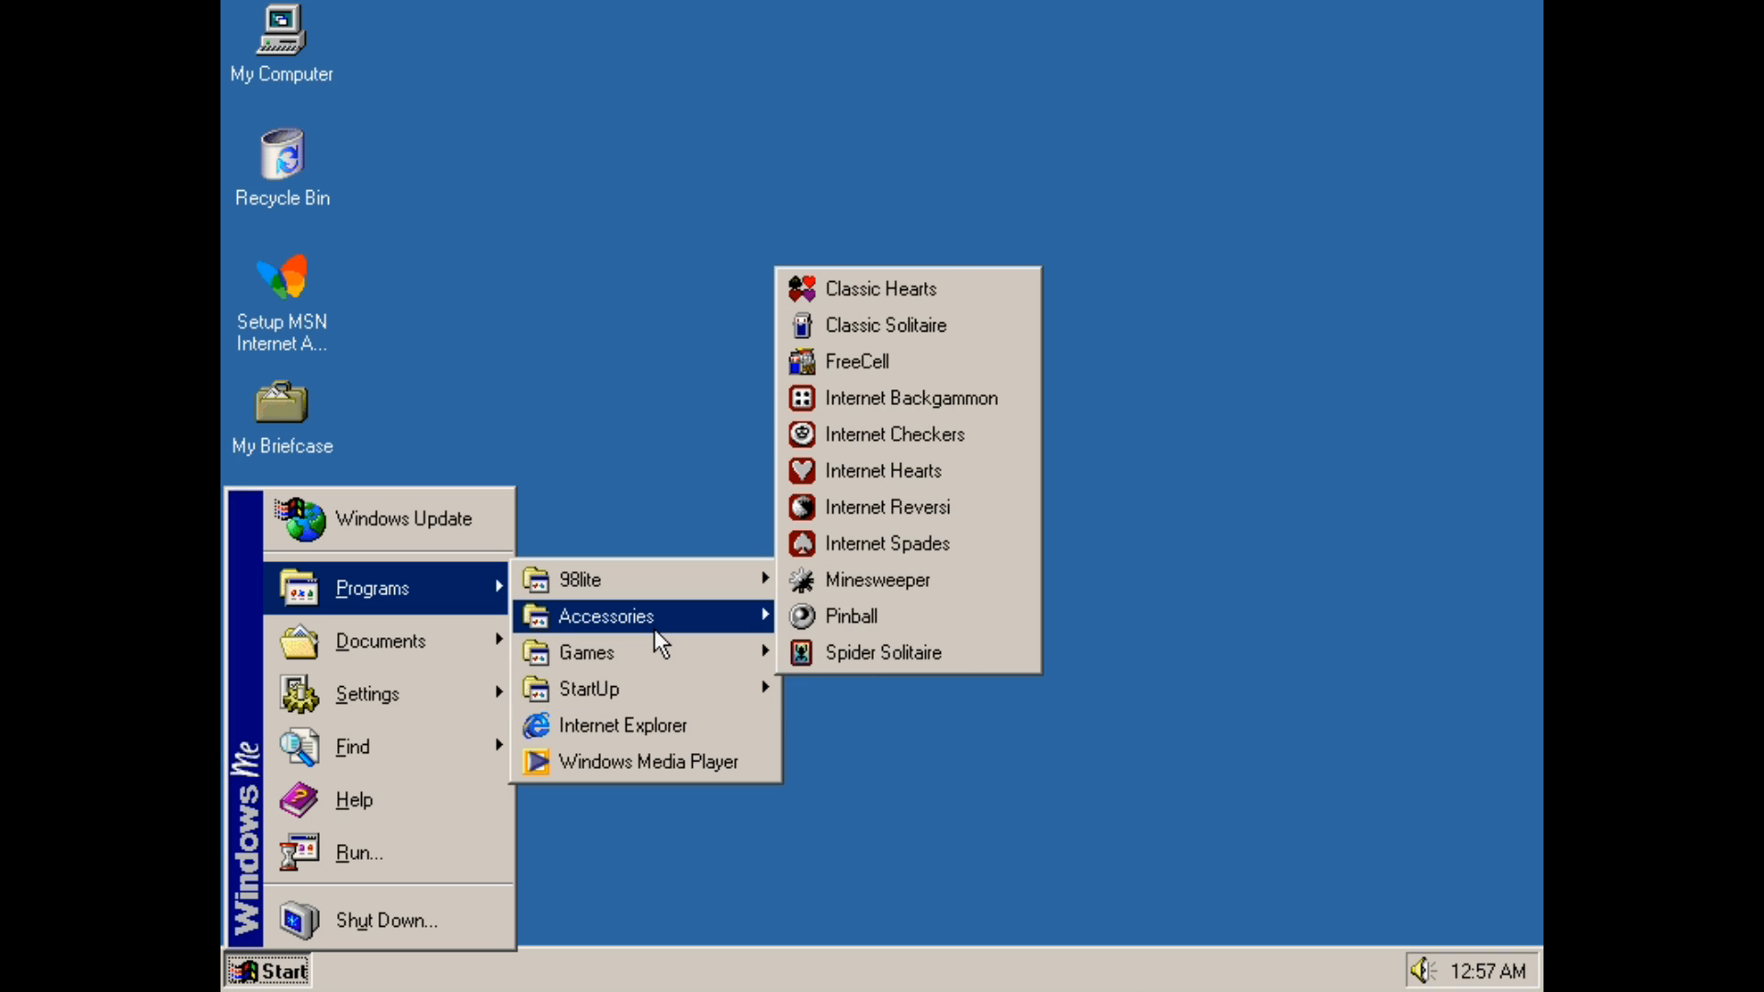
left_click(377, 26)
Open Local Disk (C:) from My Computer to view the new Explorer windows, then close both windows
left_click(274, 41)
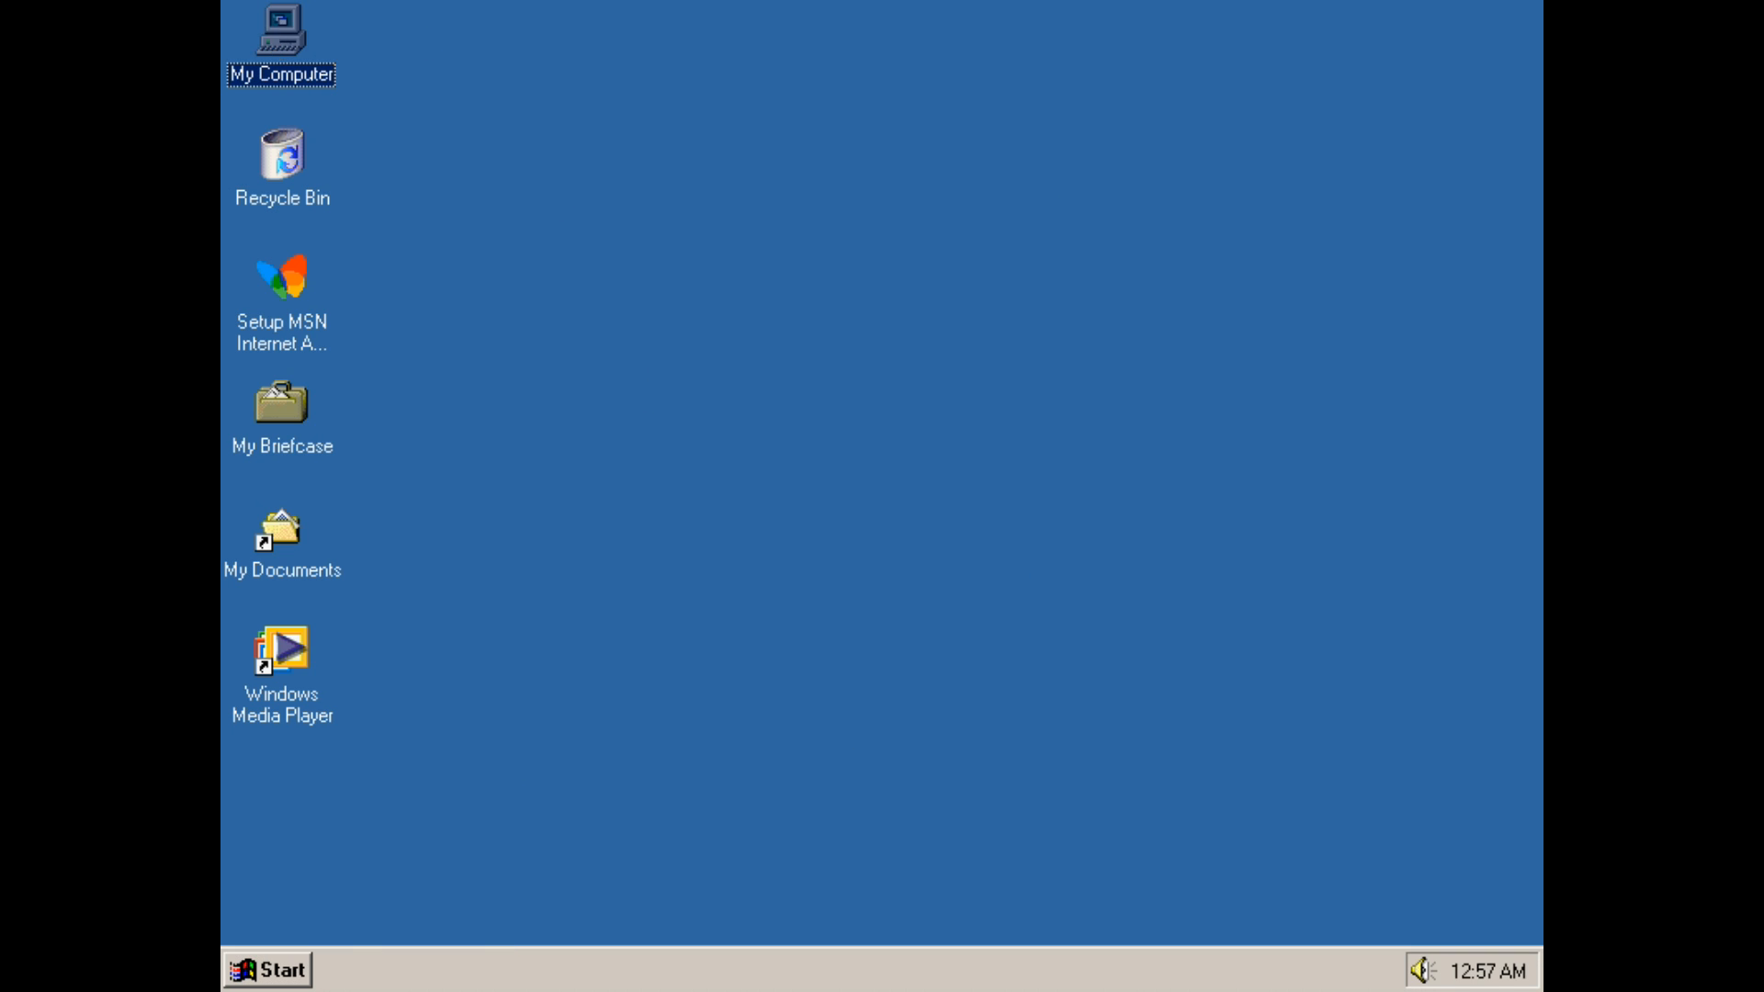
double_click(274, 41)
left_click(604, 302)
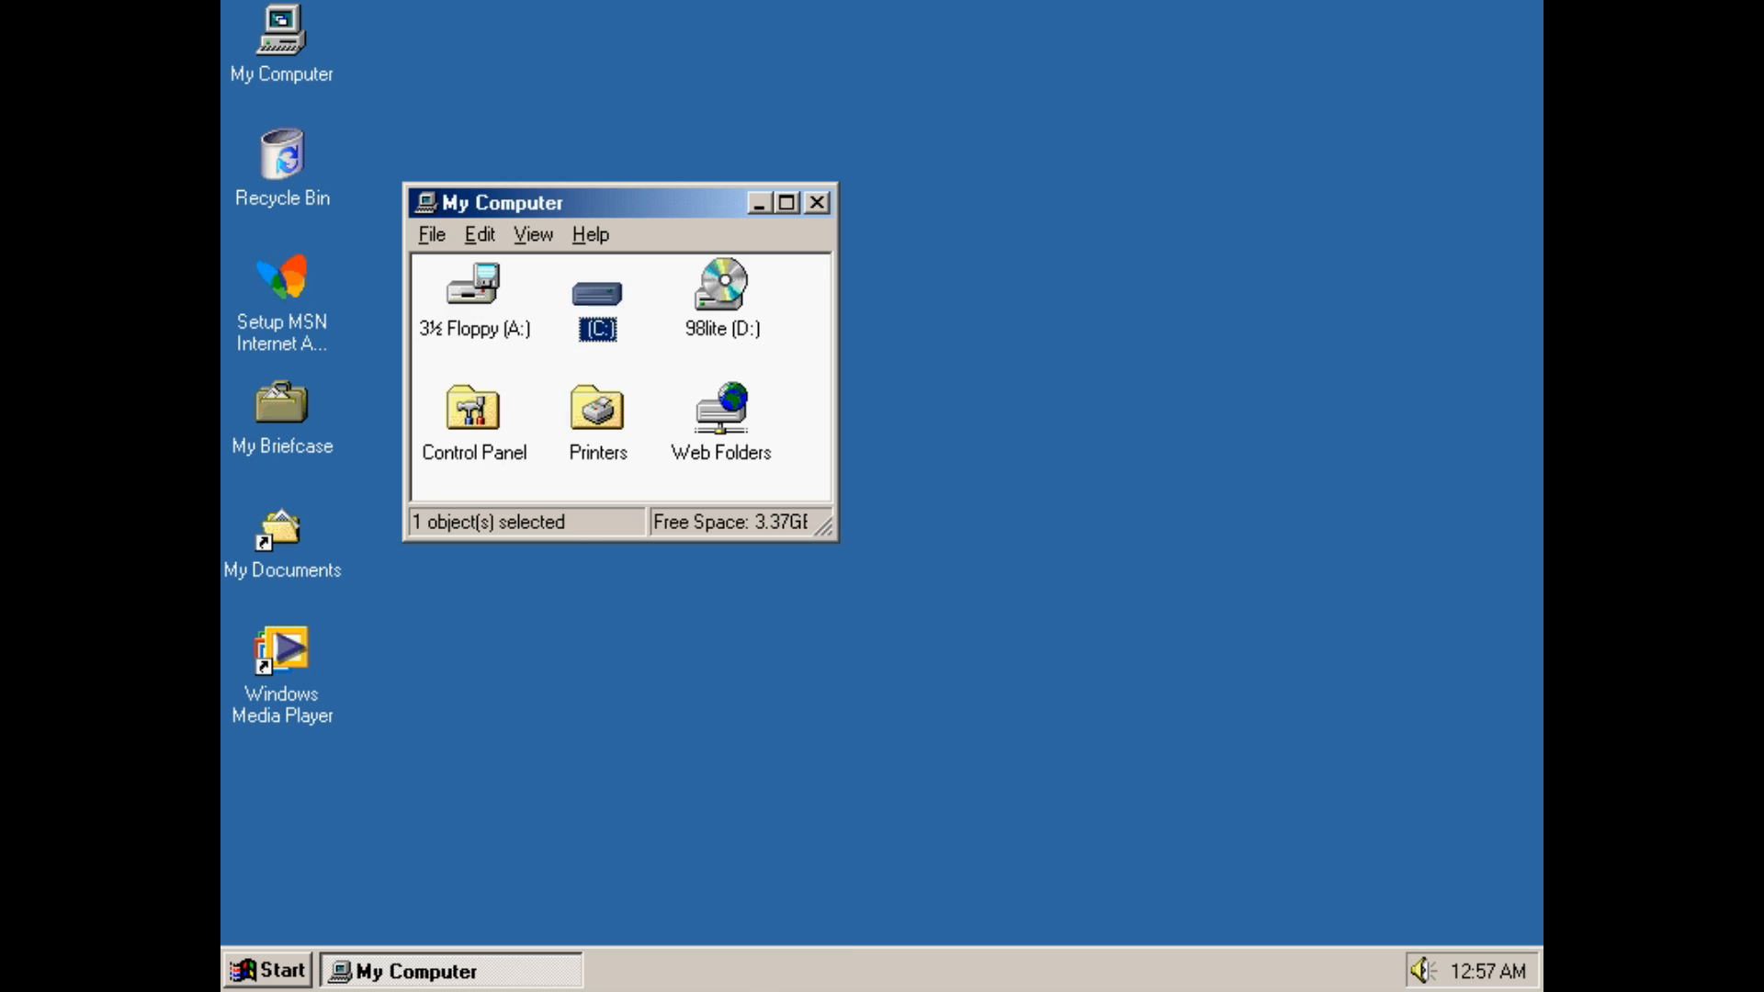
double_click(603, 300)
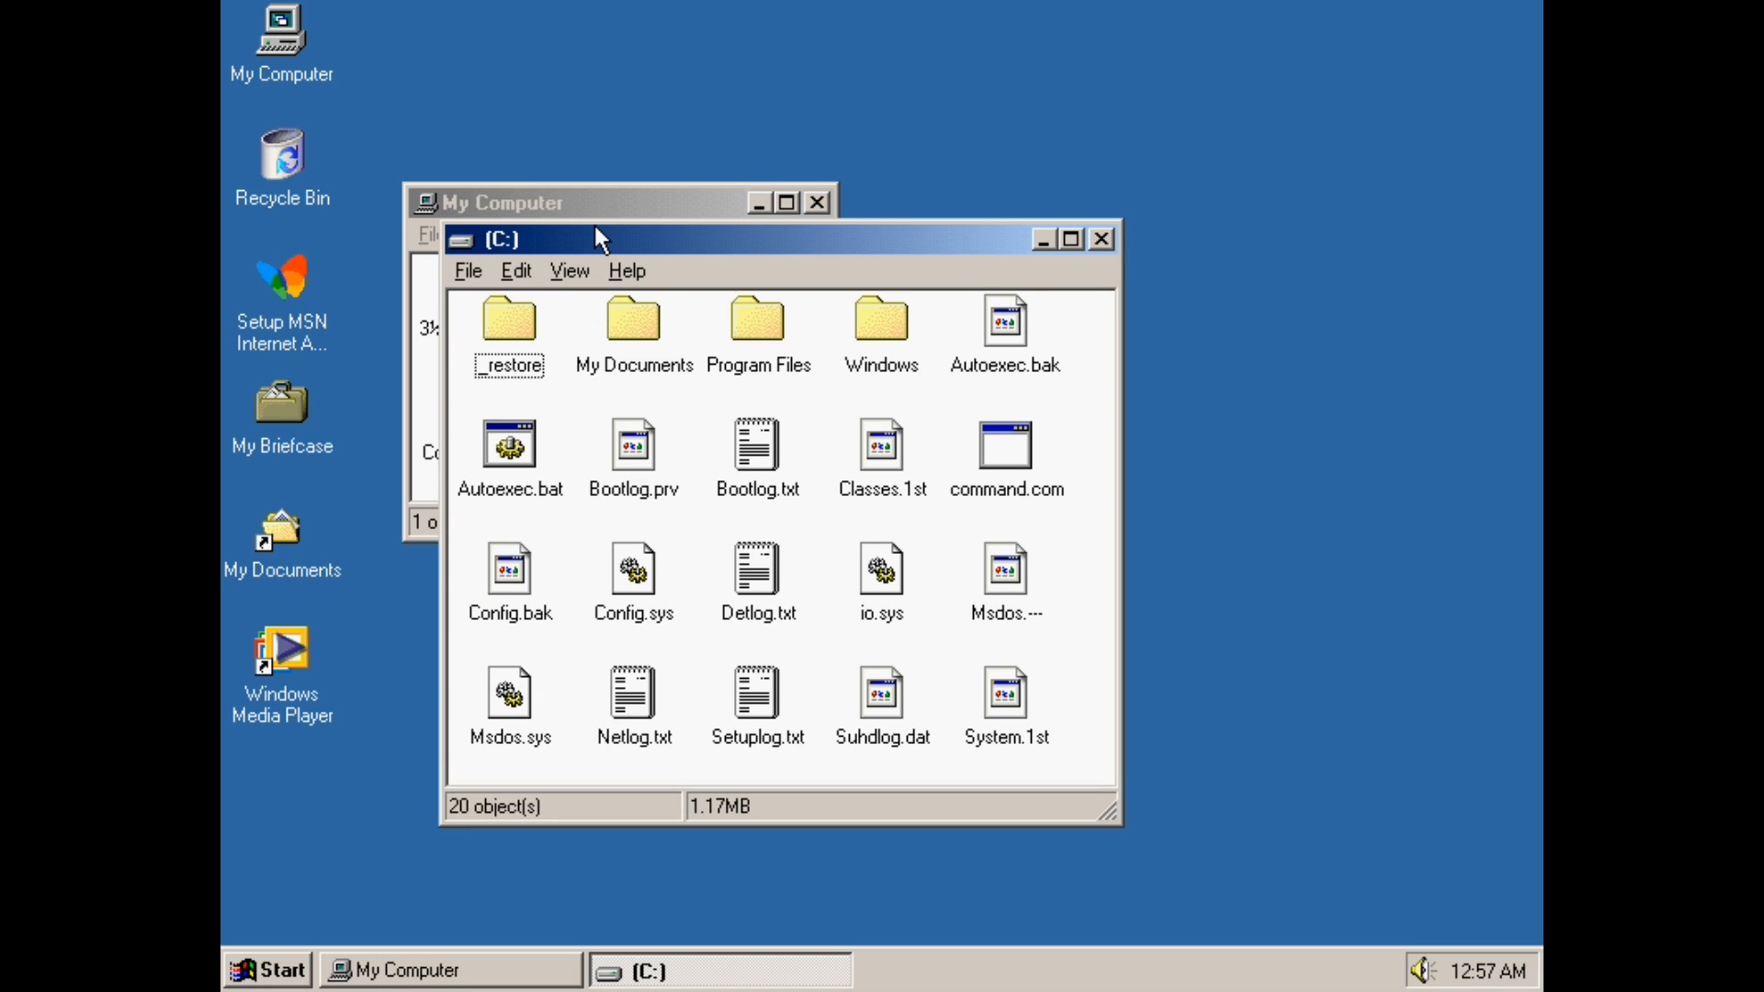
left_click_drag(588, 235, 604, 184)
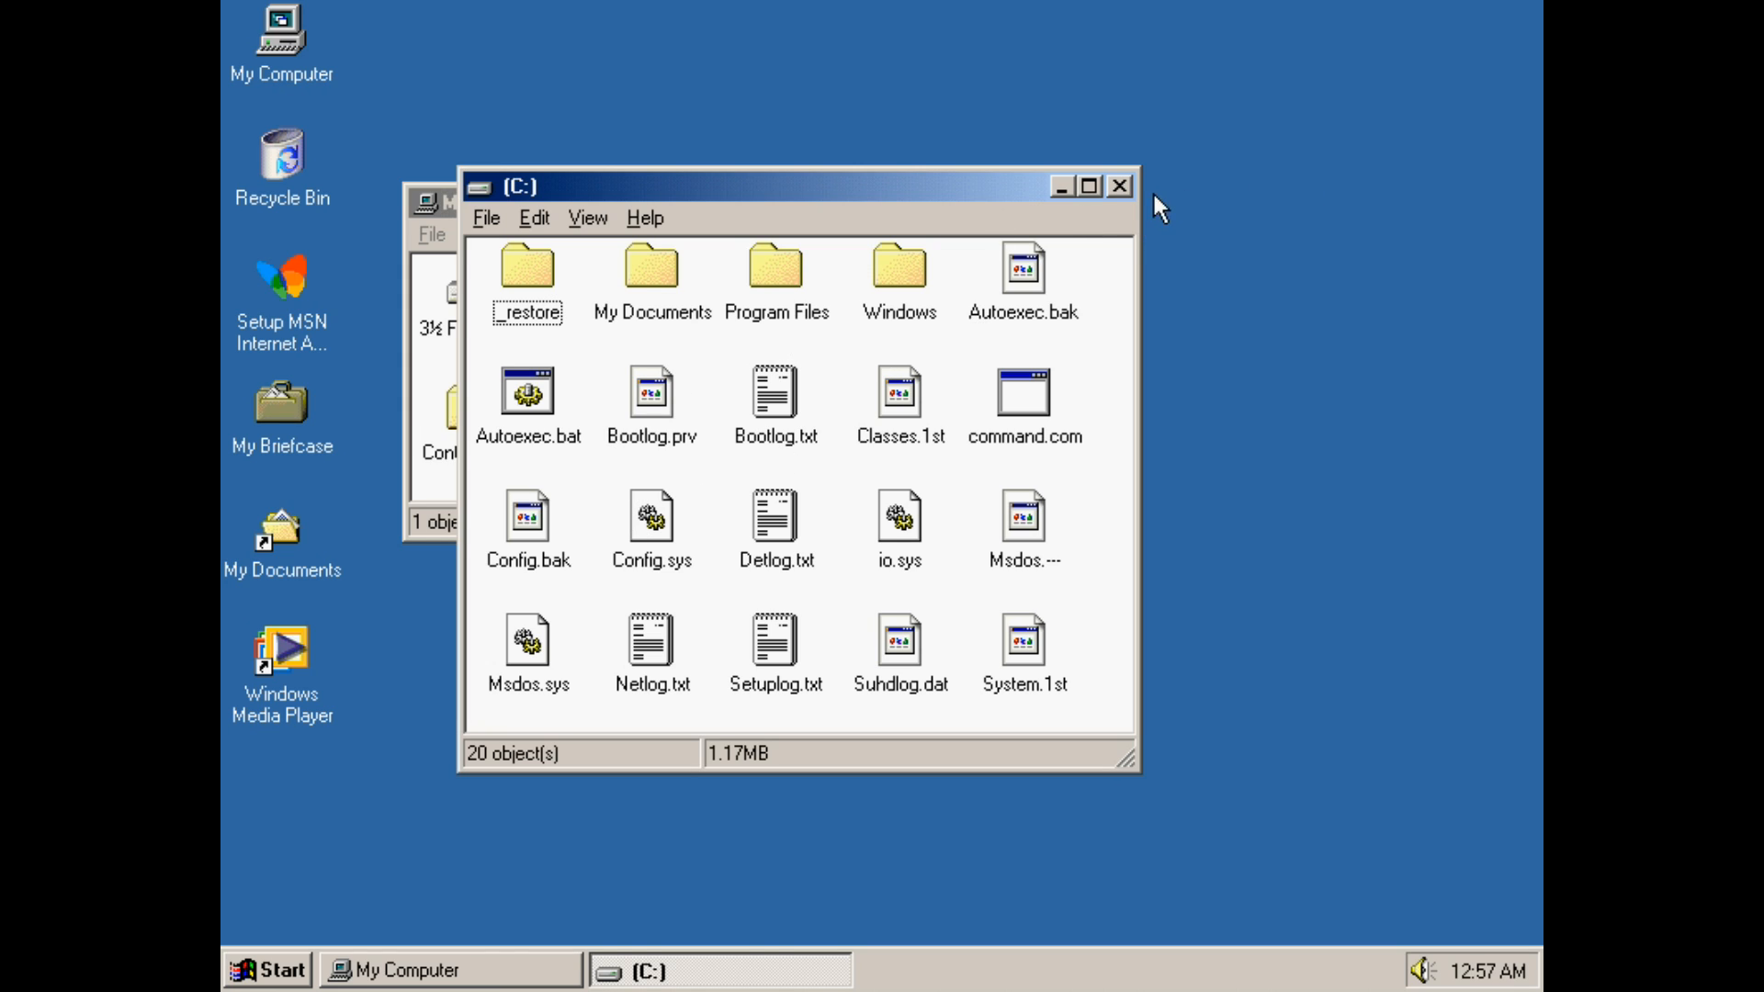
left_click(1115, 188)
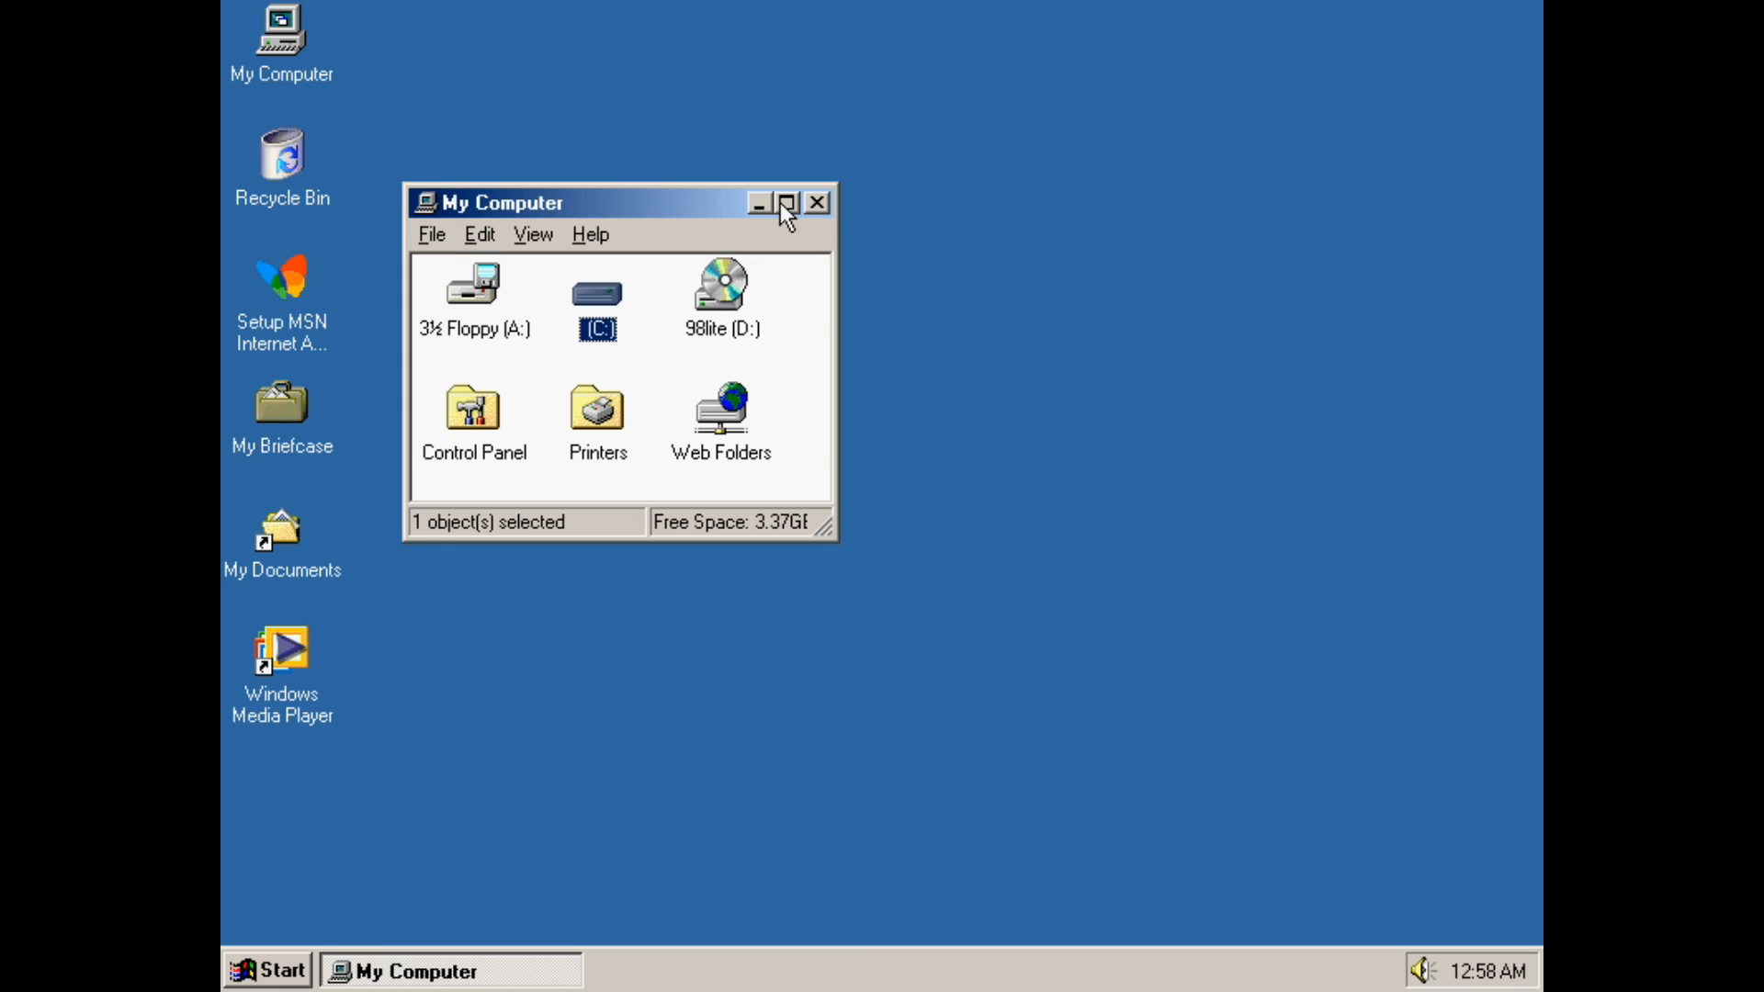
left_click(821, 203)
Open the desktop's Display Properties, look through its tabs, and cancel
right_click(821, 203)
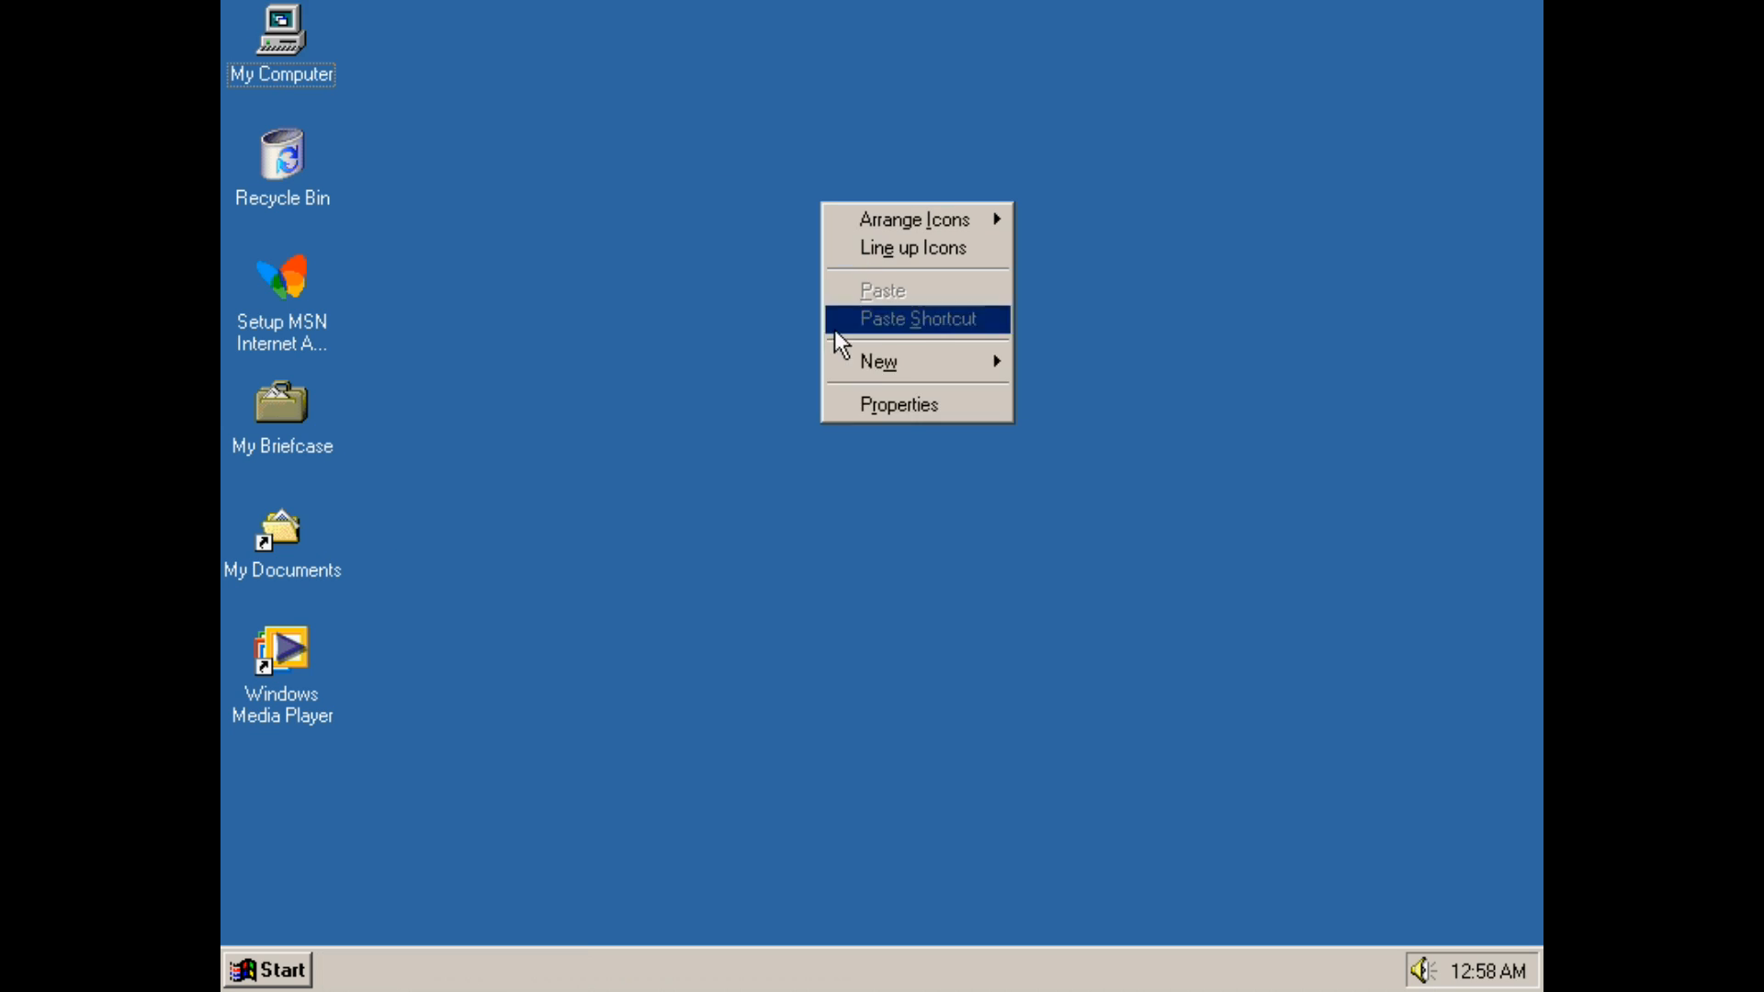
left_click(930, 409)
left_click(520, 68)
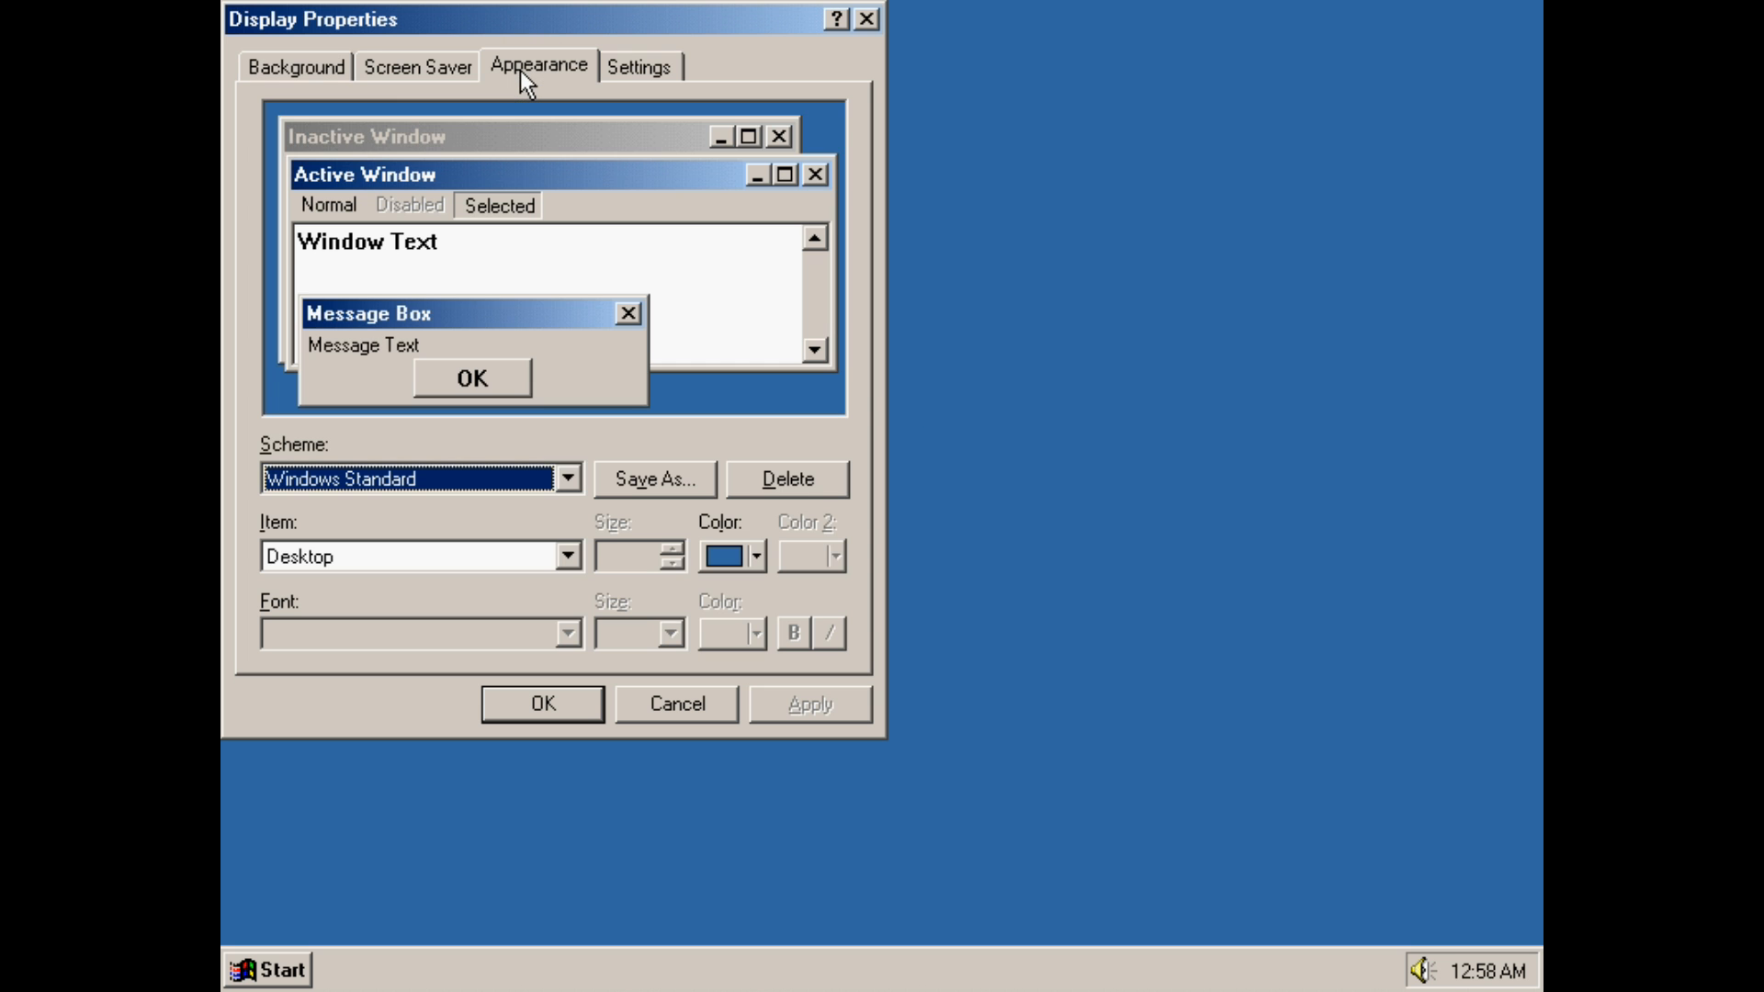
left_click(416, 68)
left_click(316, 70)
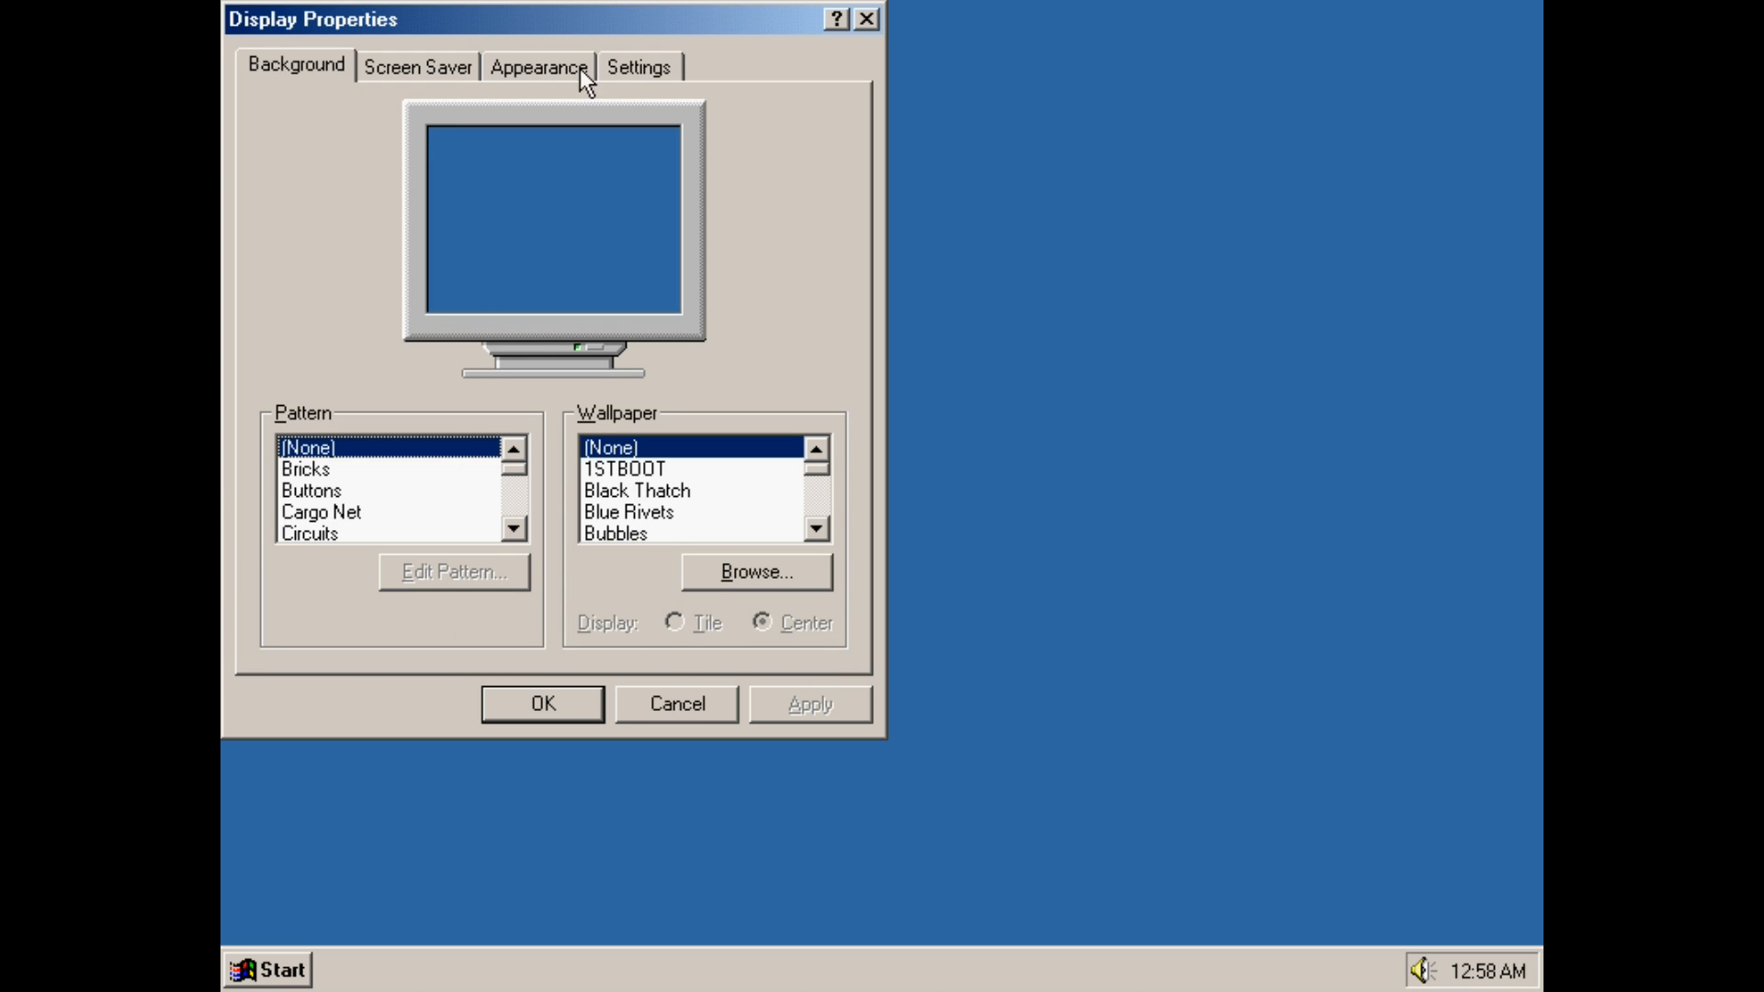
left_click(643, 64)
left_click(517, 72)
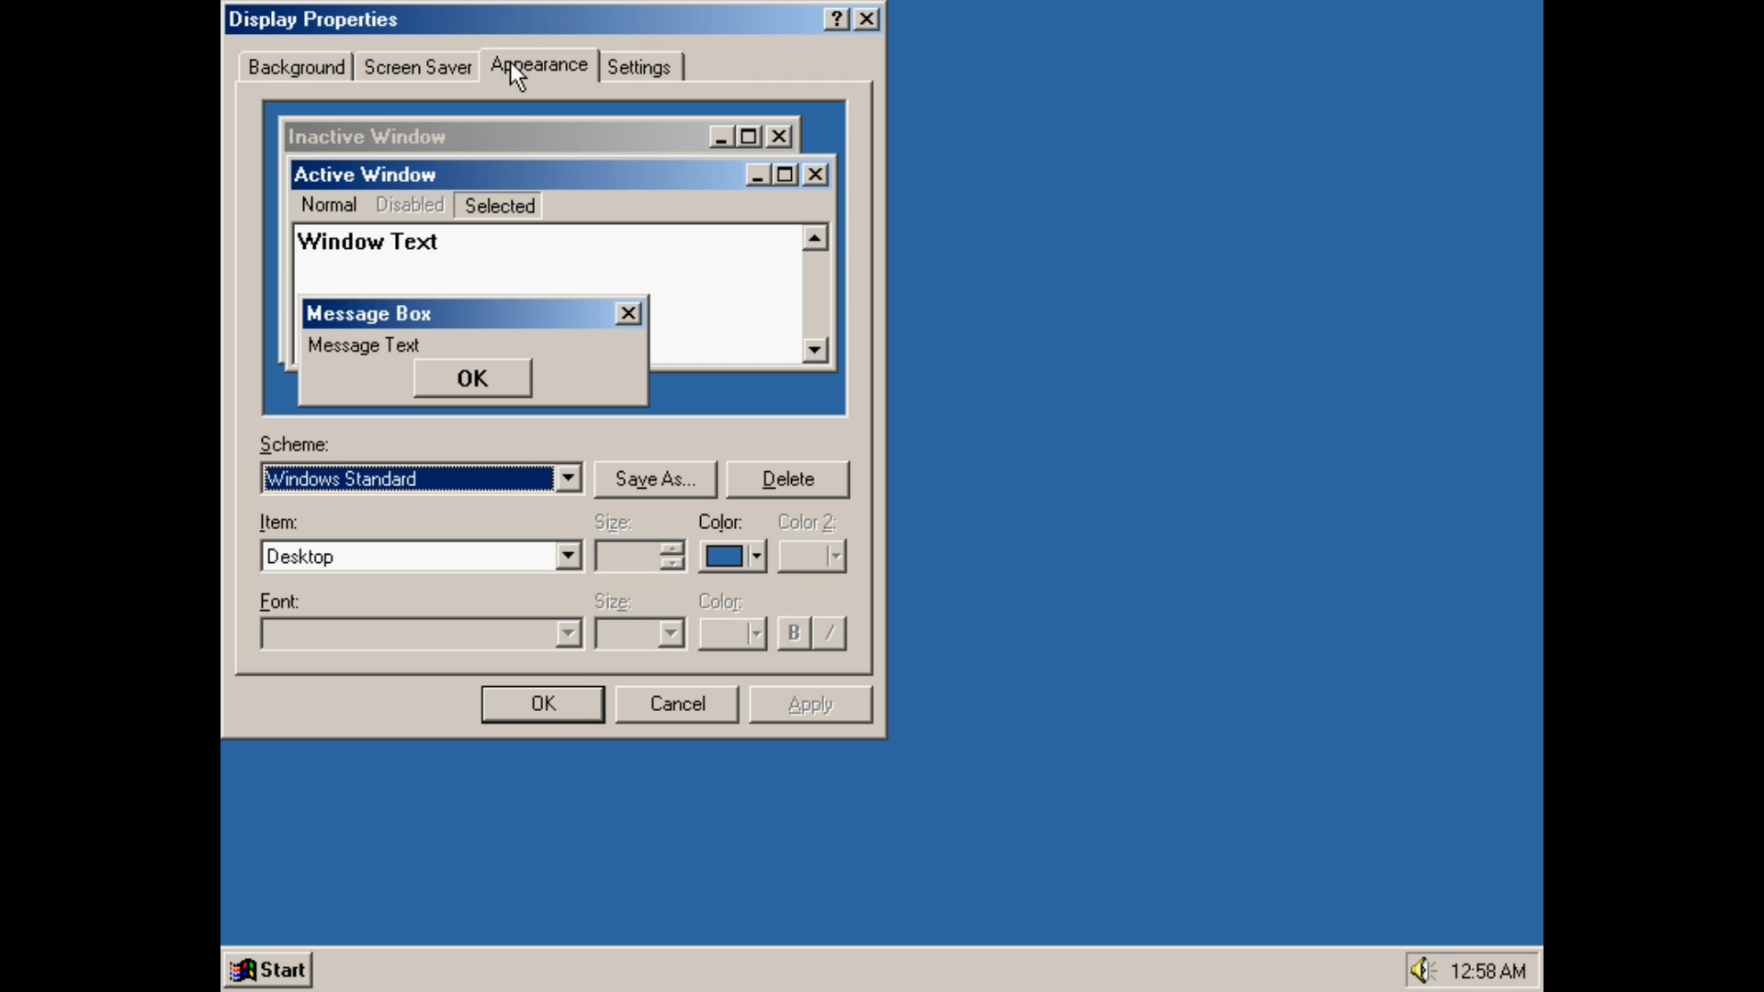
left_click(410, 59)
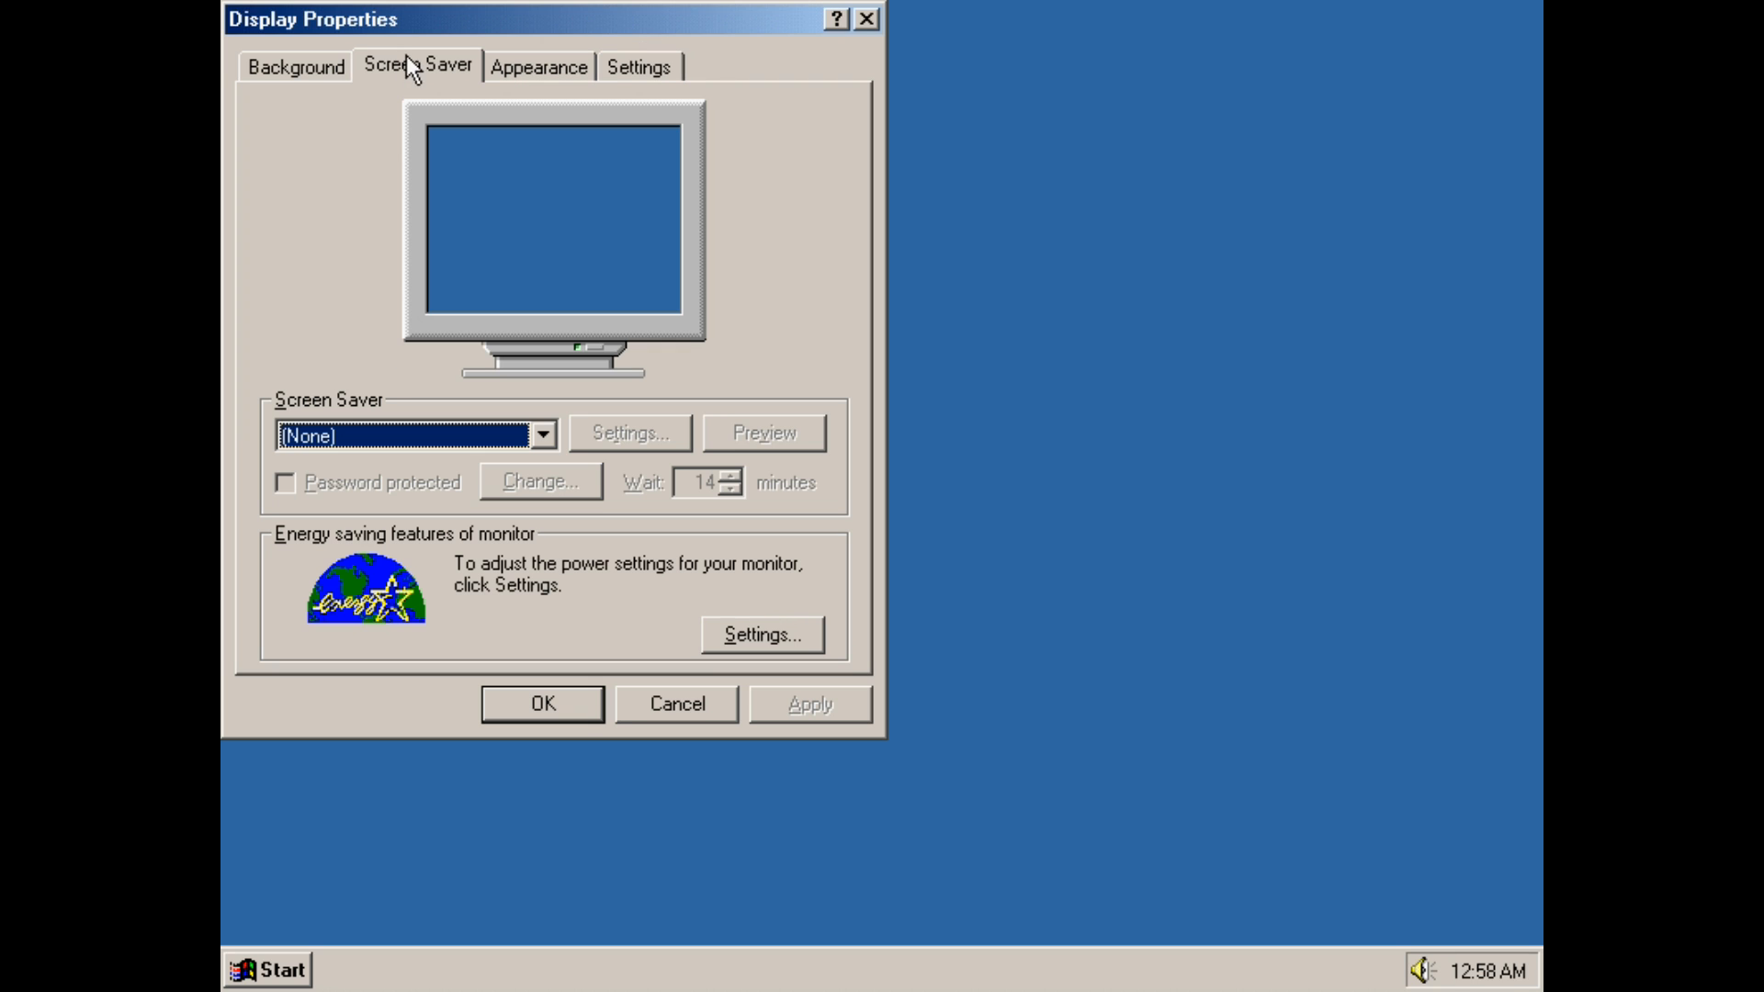
left_click(699, 721)
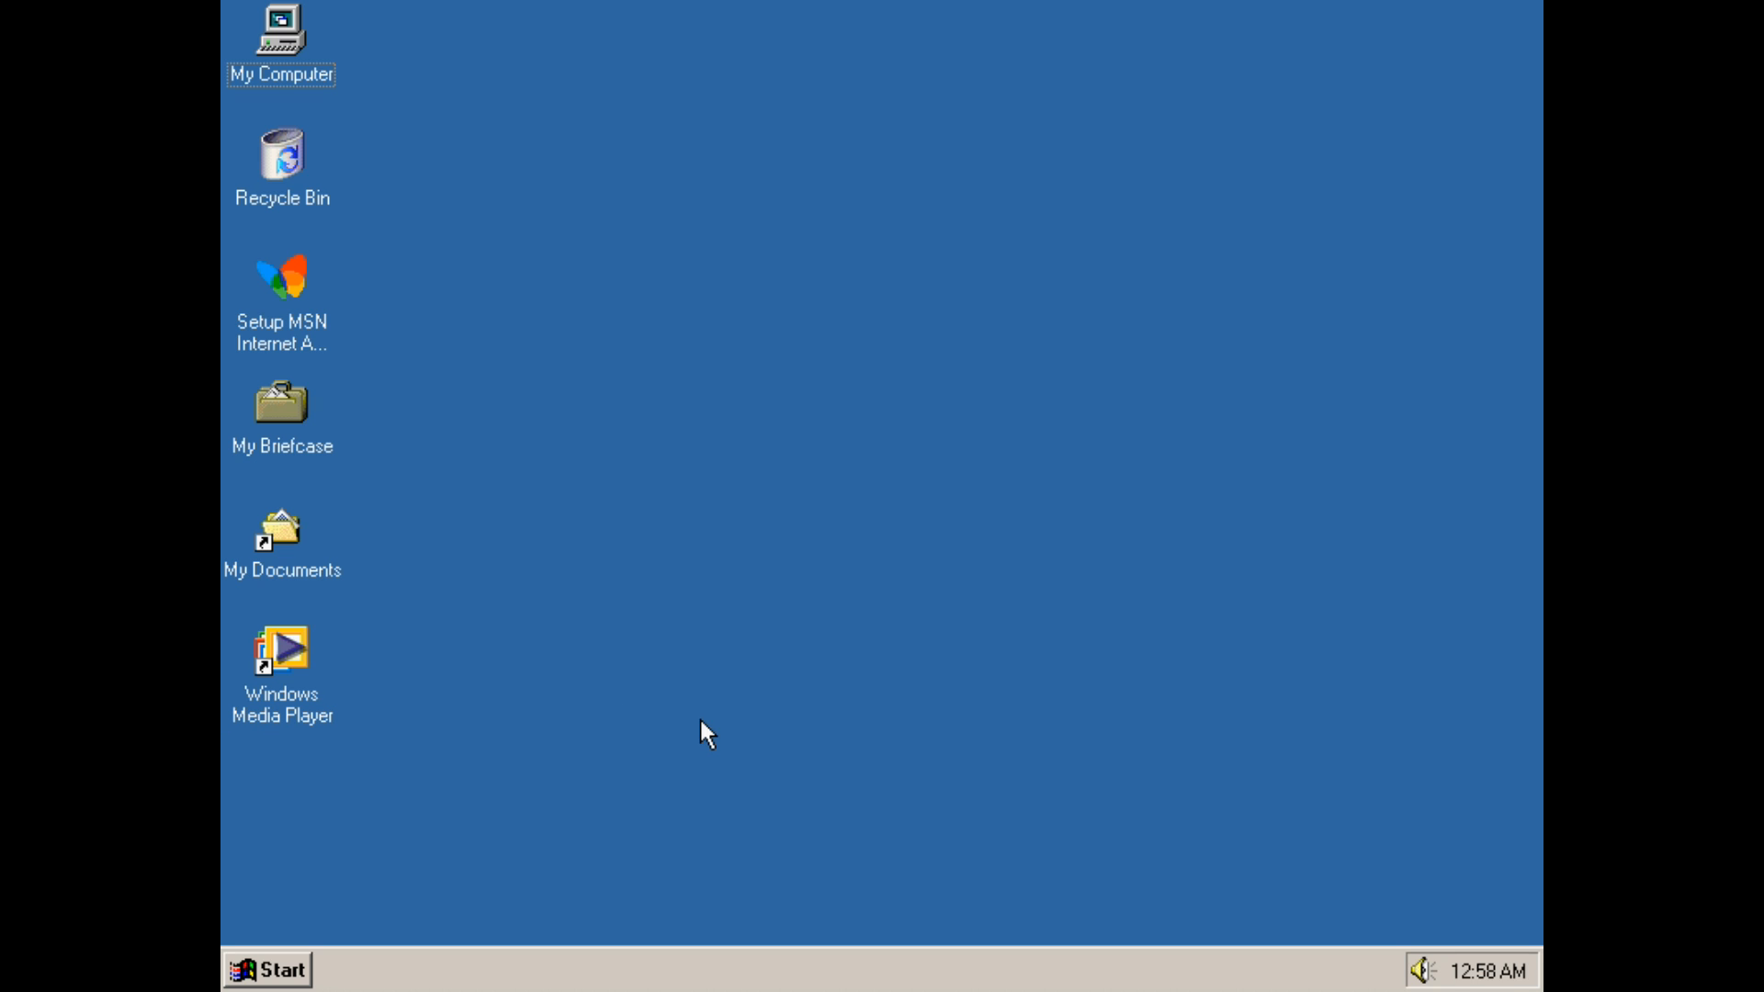
Launch 98lite from the Start menu, choose the Take Control! option, and agree to add the new setup options
left_click(267, 965)
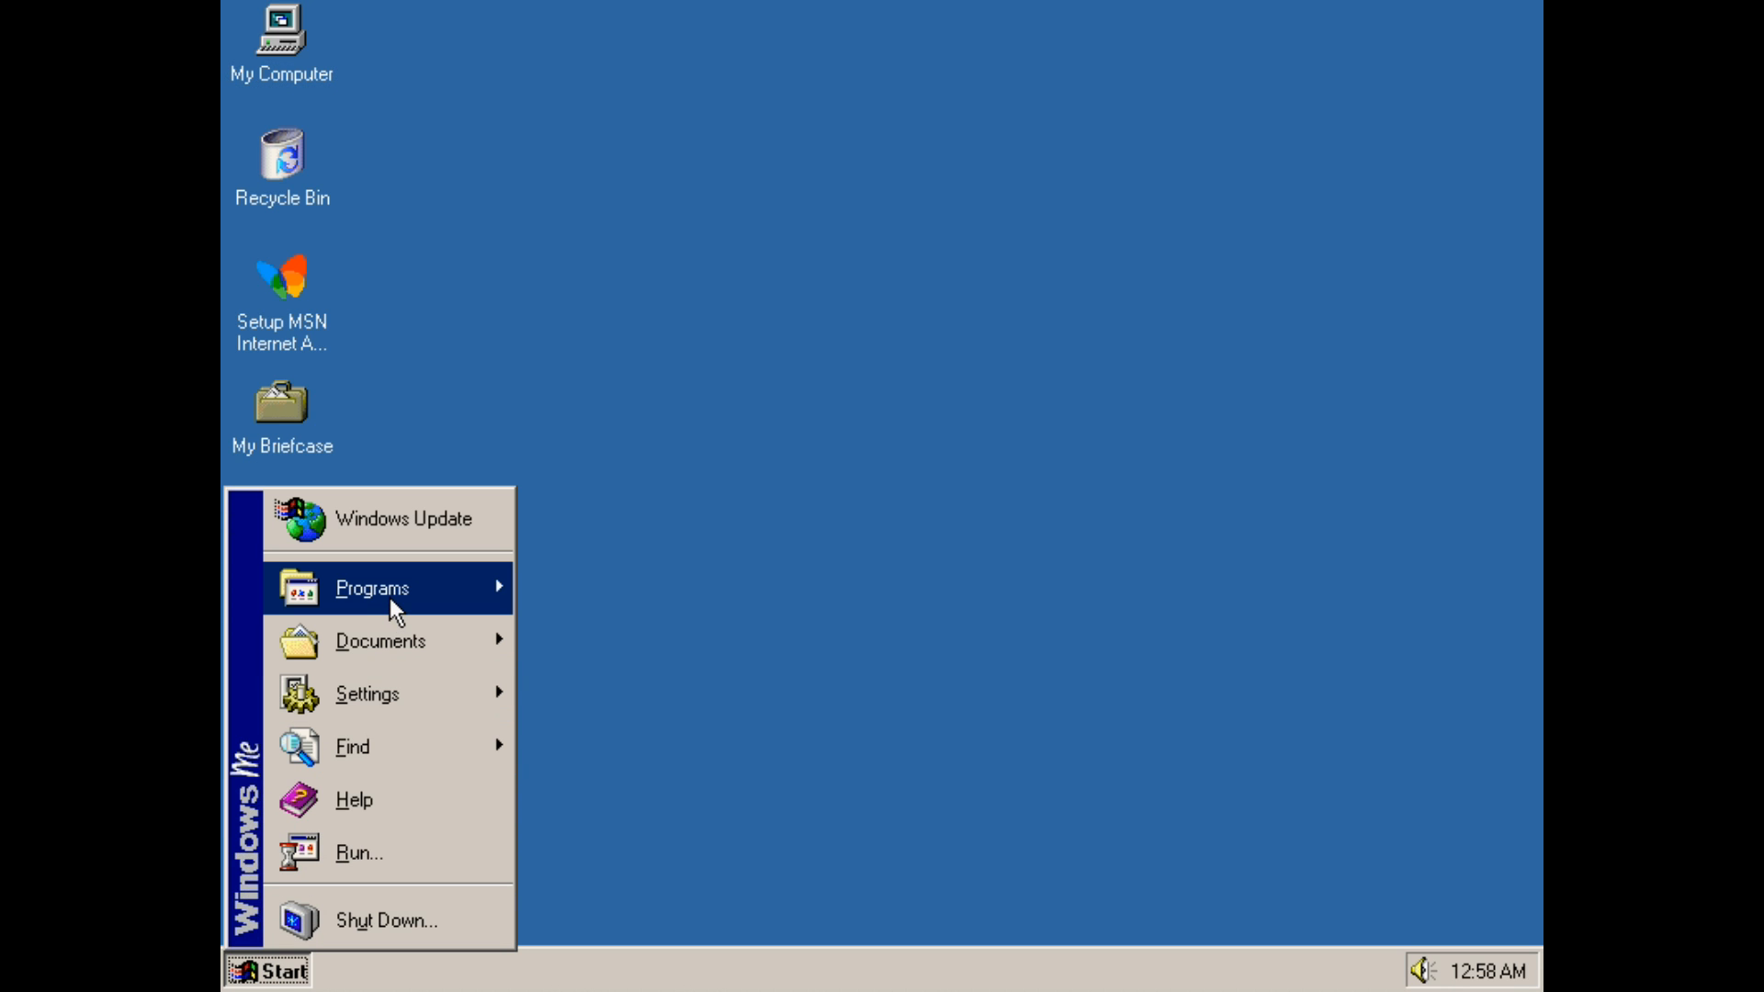
mouse_move(394, 608)
mouse_move(656, 579)
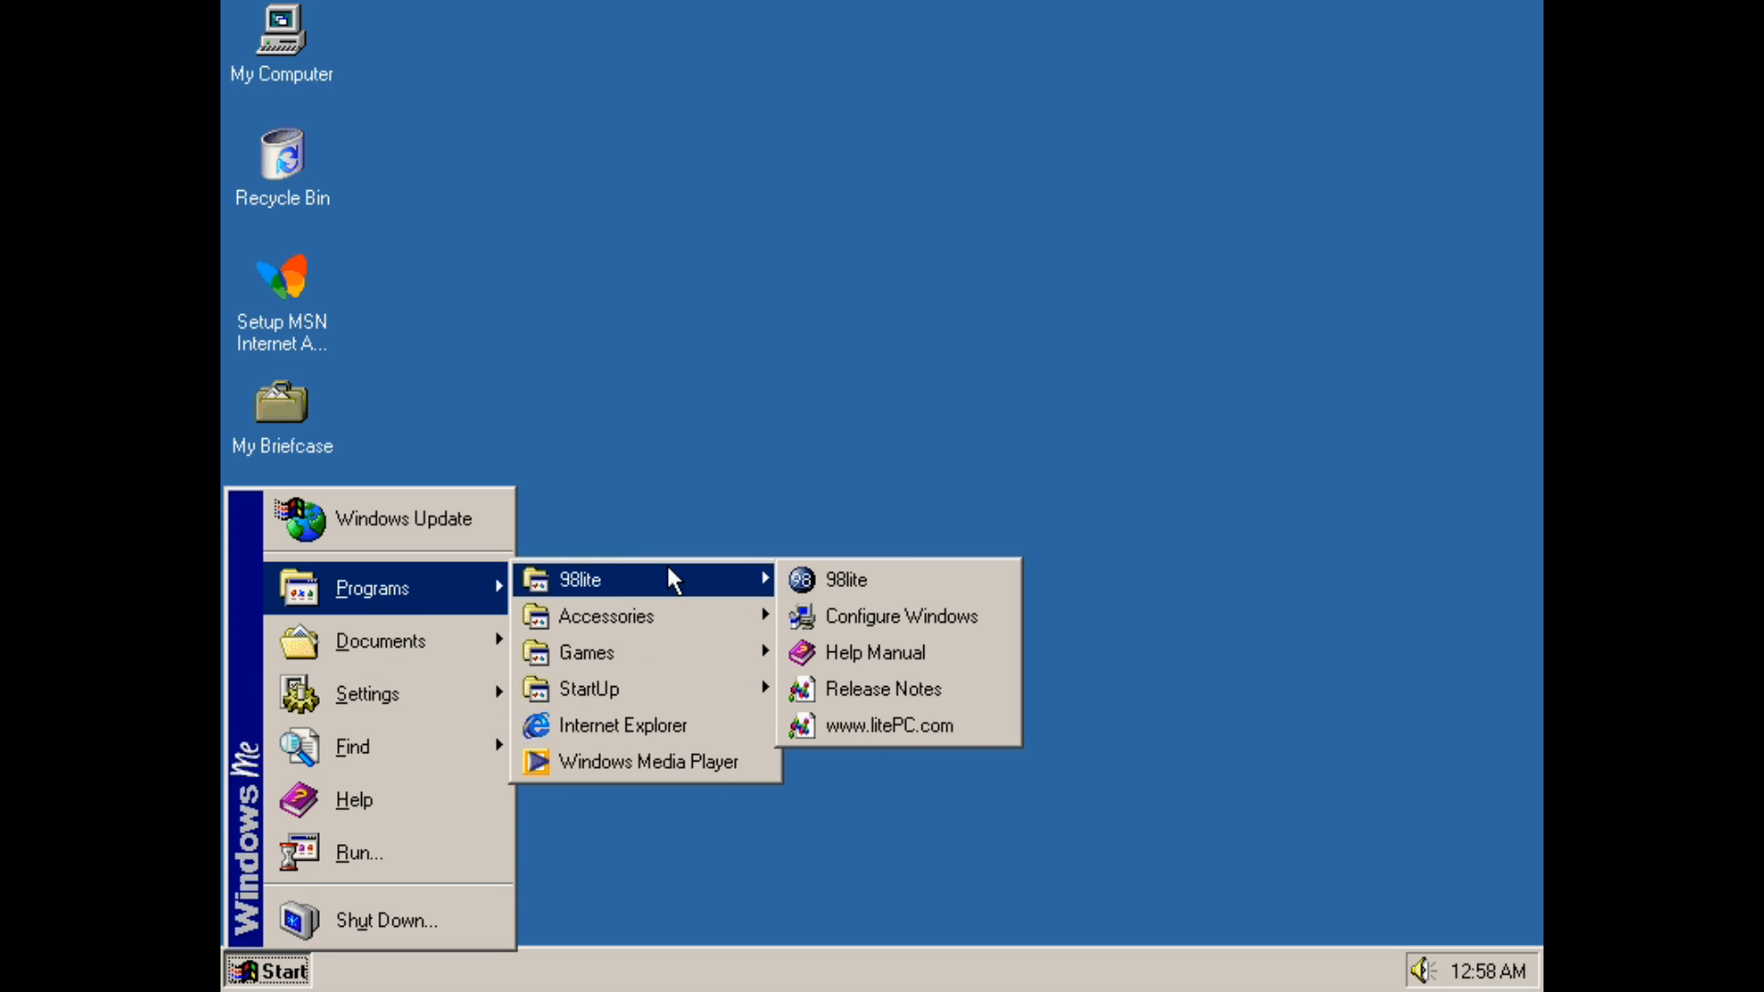
left_click(886, 593)
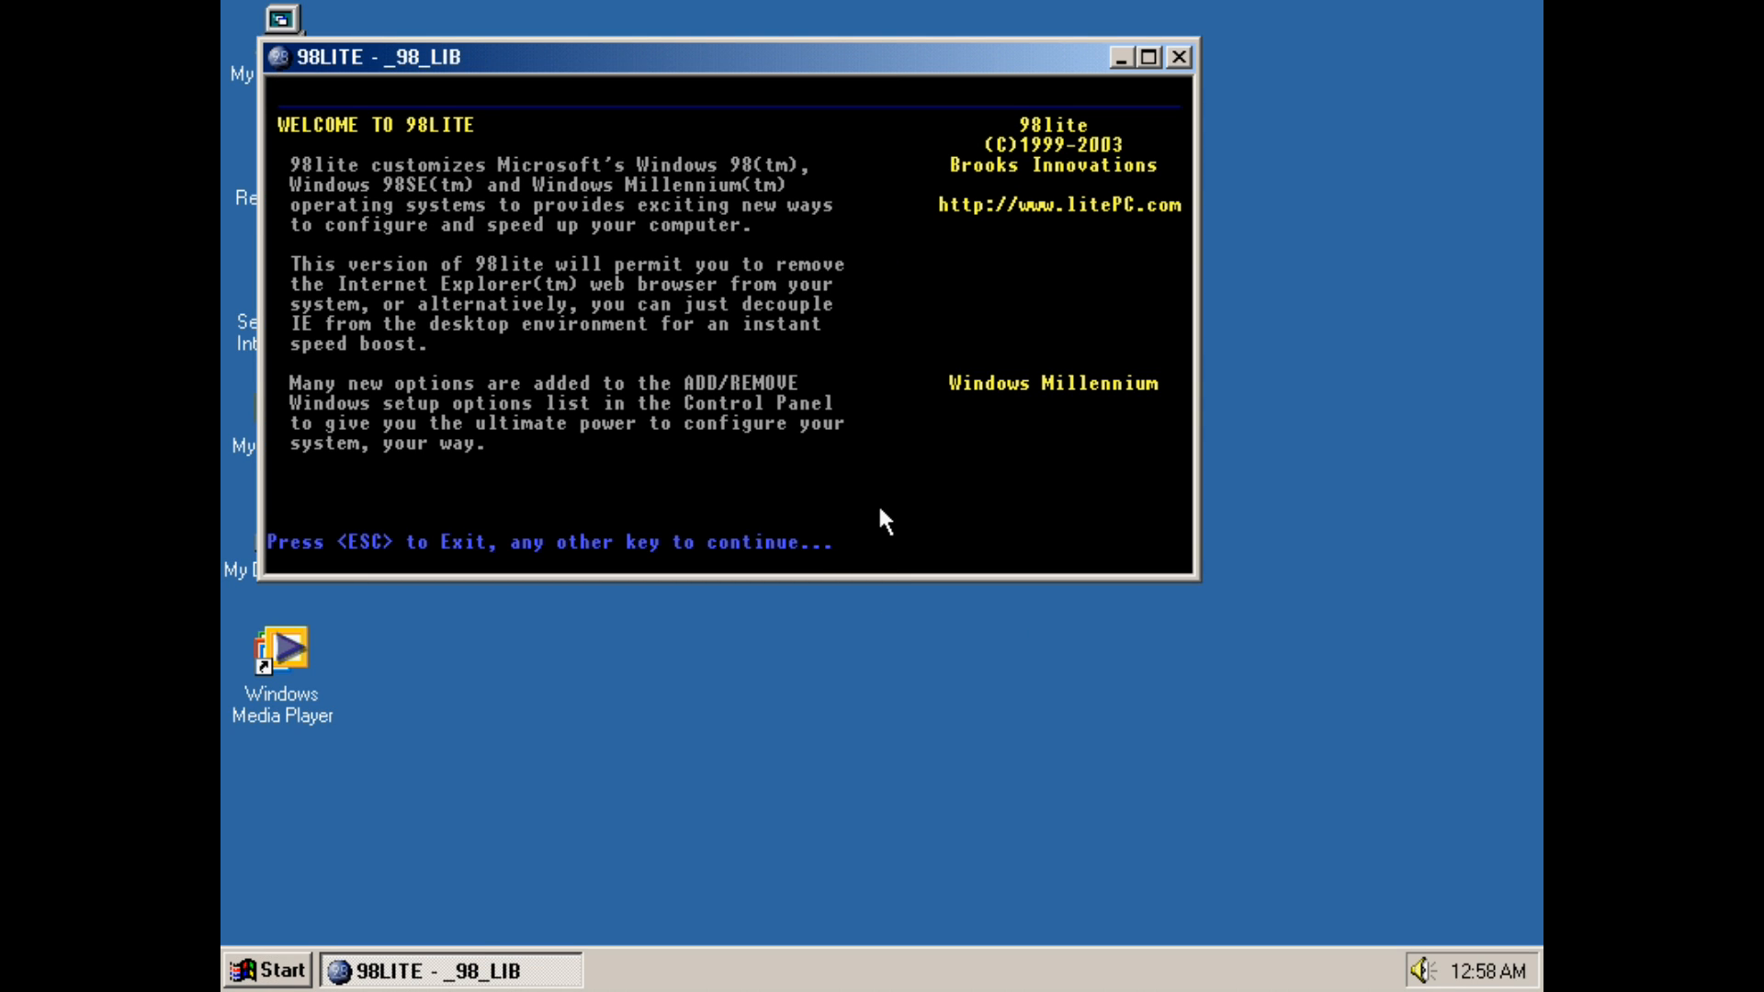
key("Return")
key("Return")
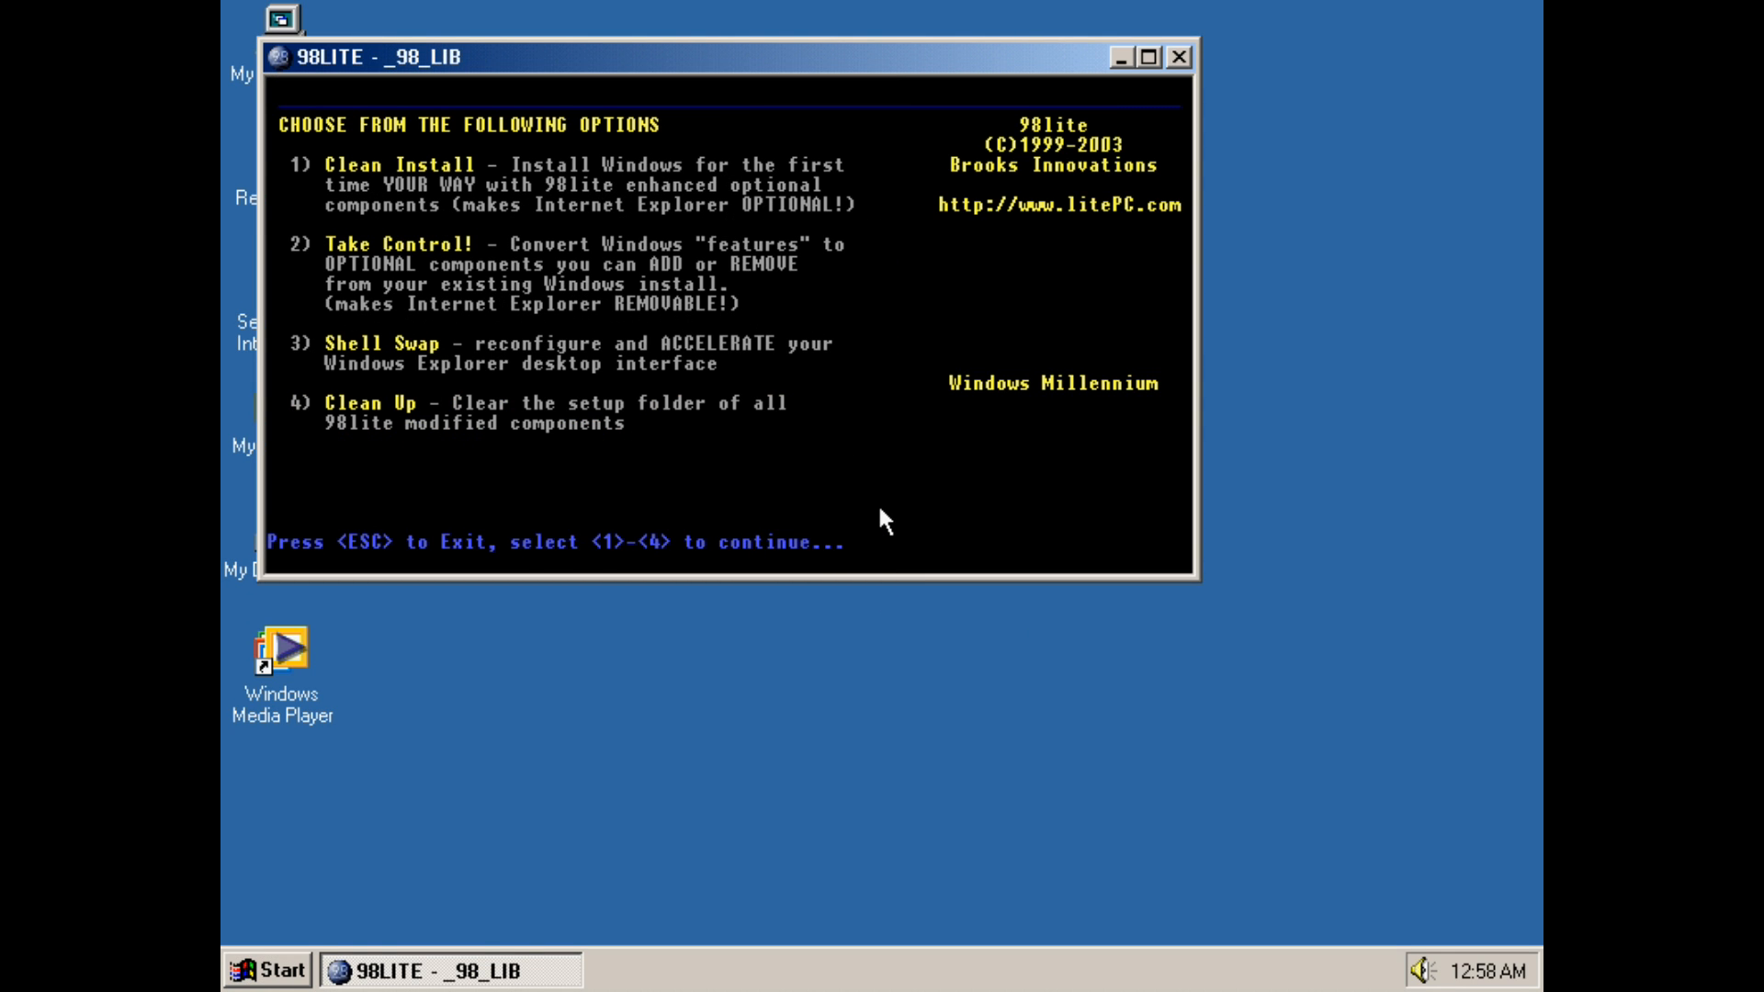
key("2")
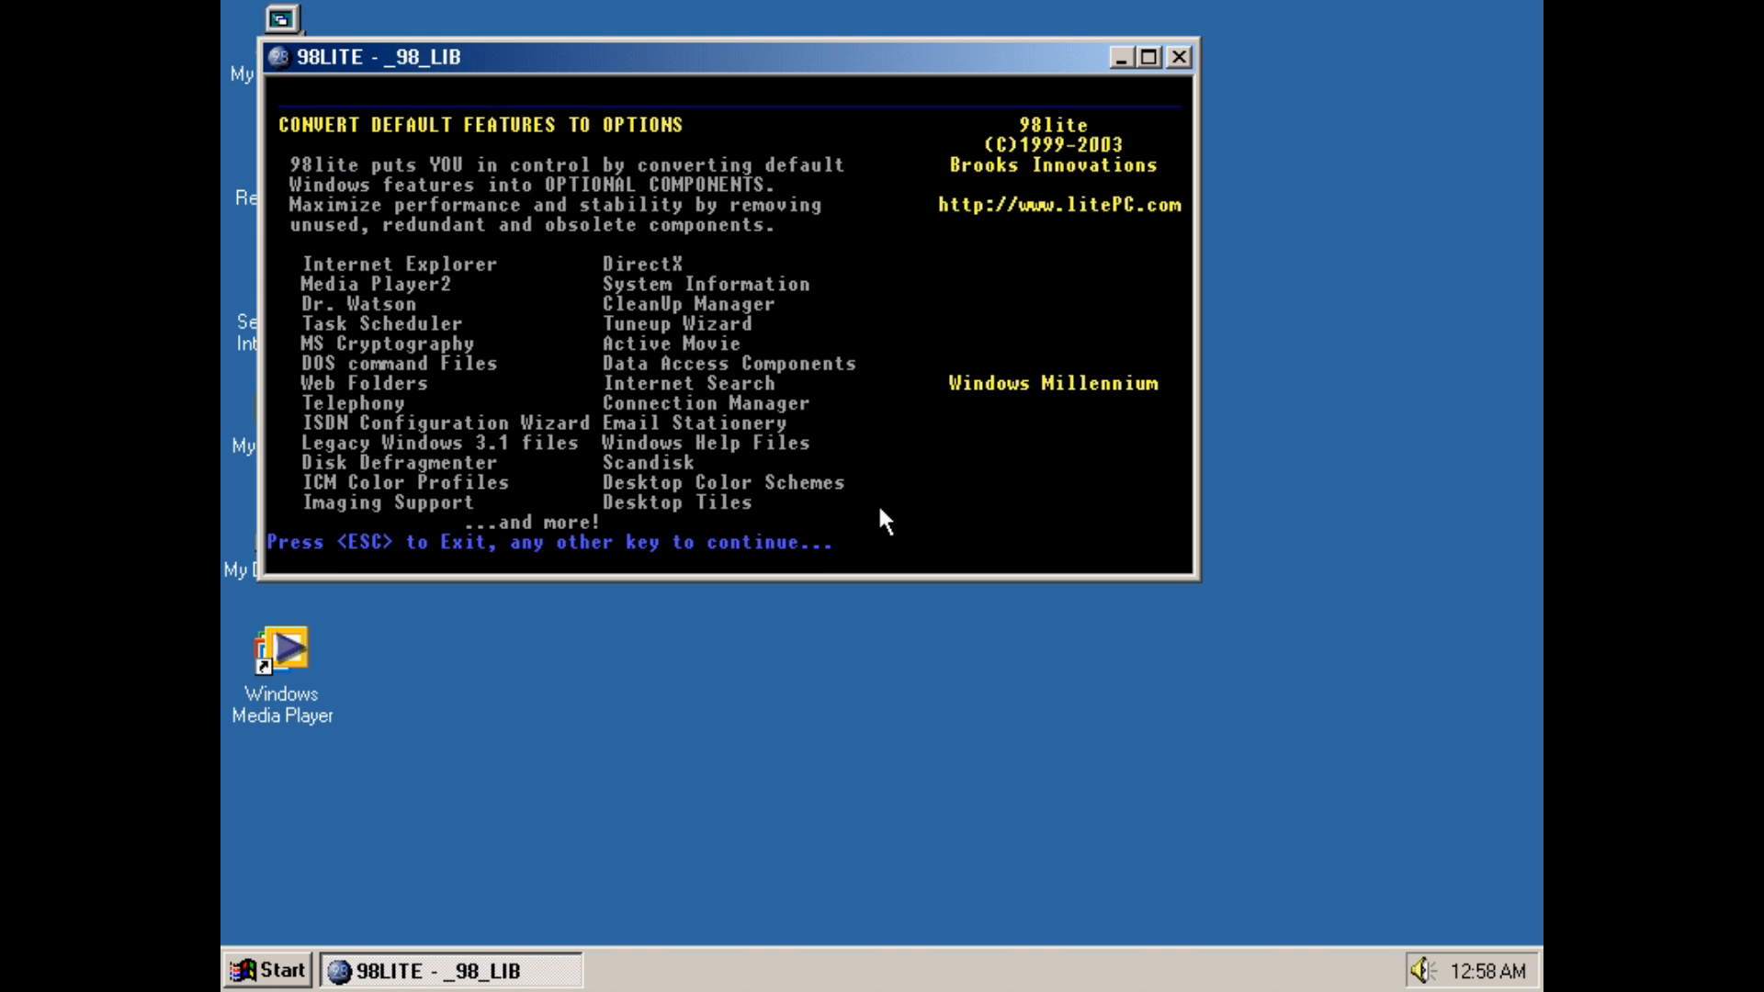
key("Return")
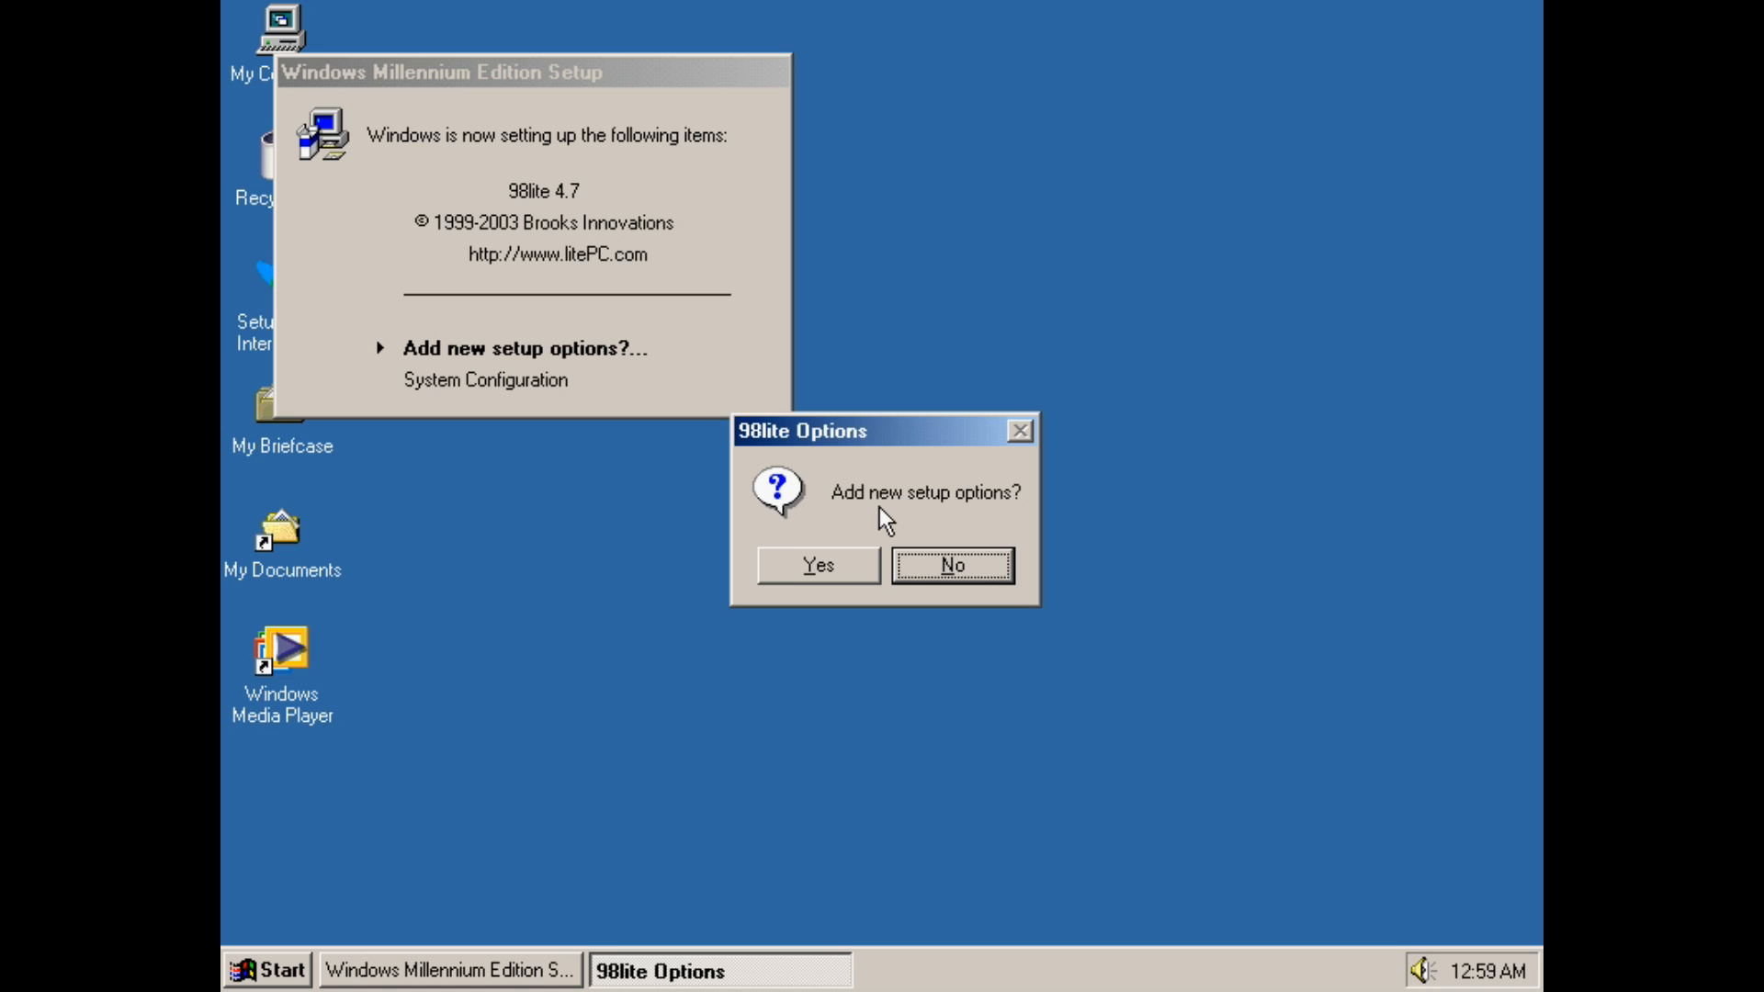
left_click(835, 575)
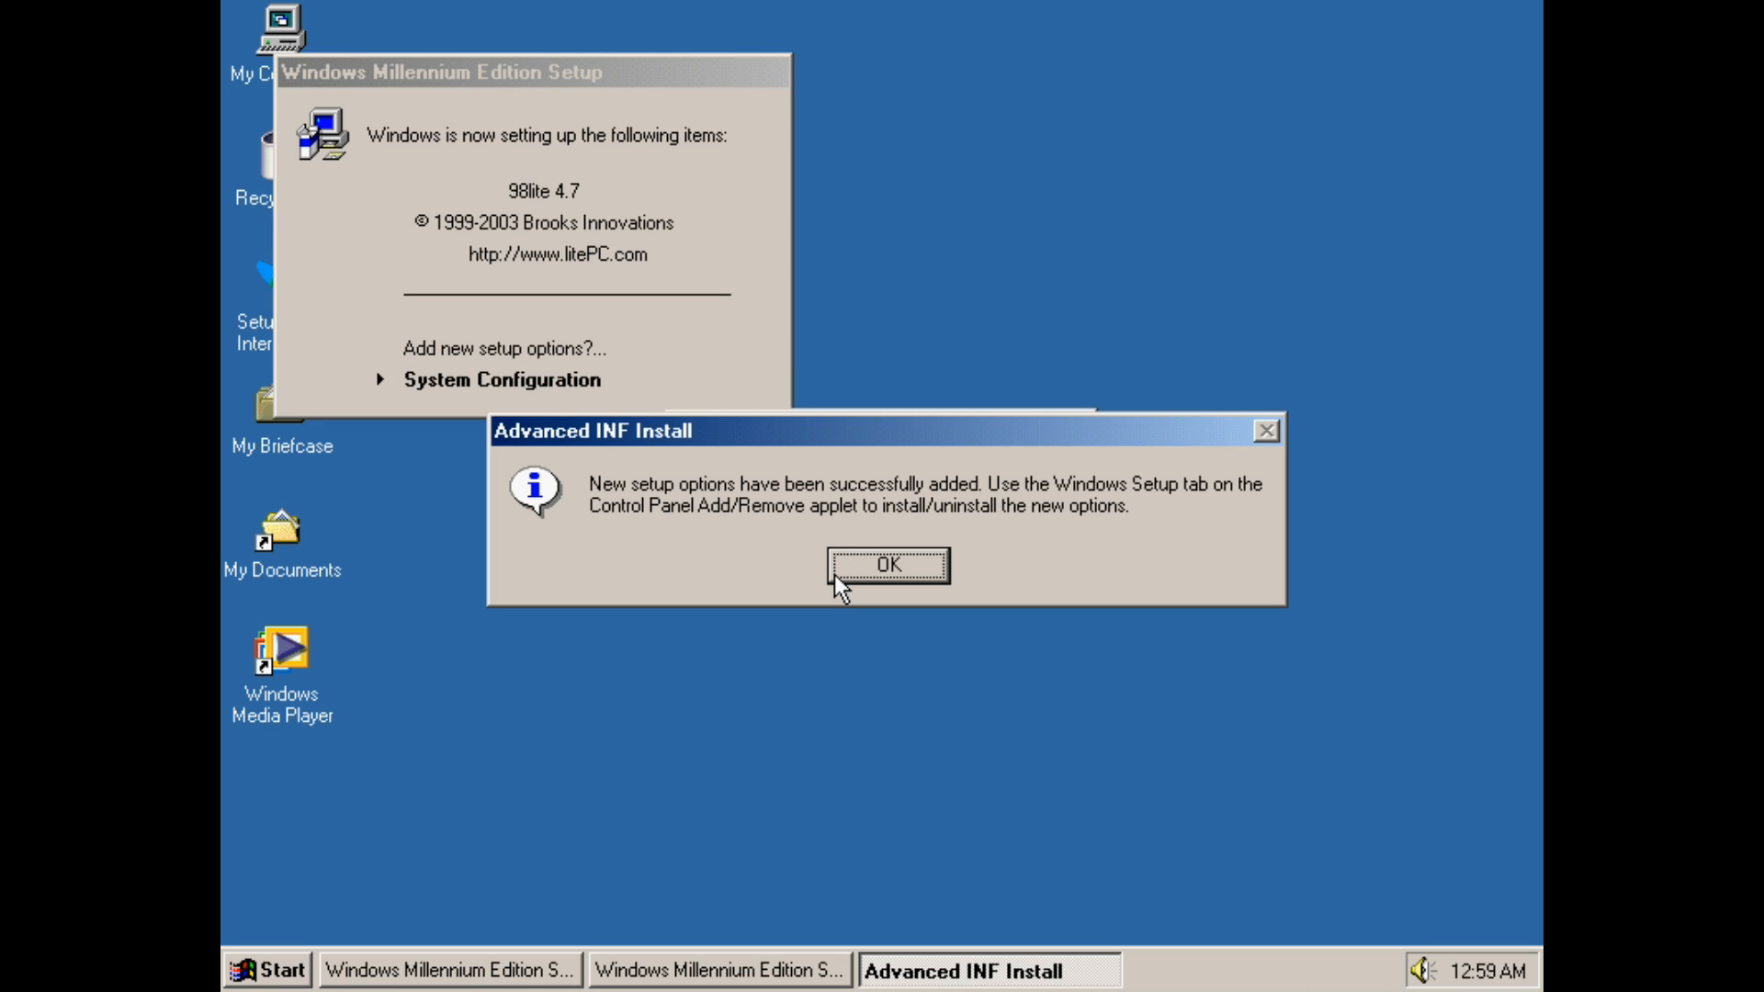
key("Return")
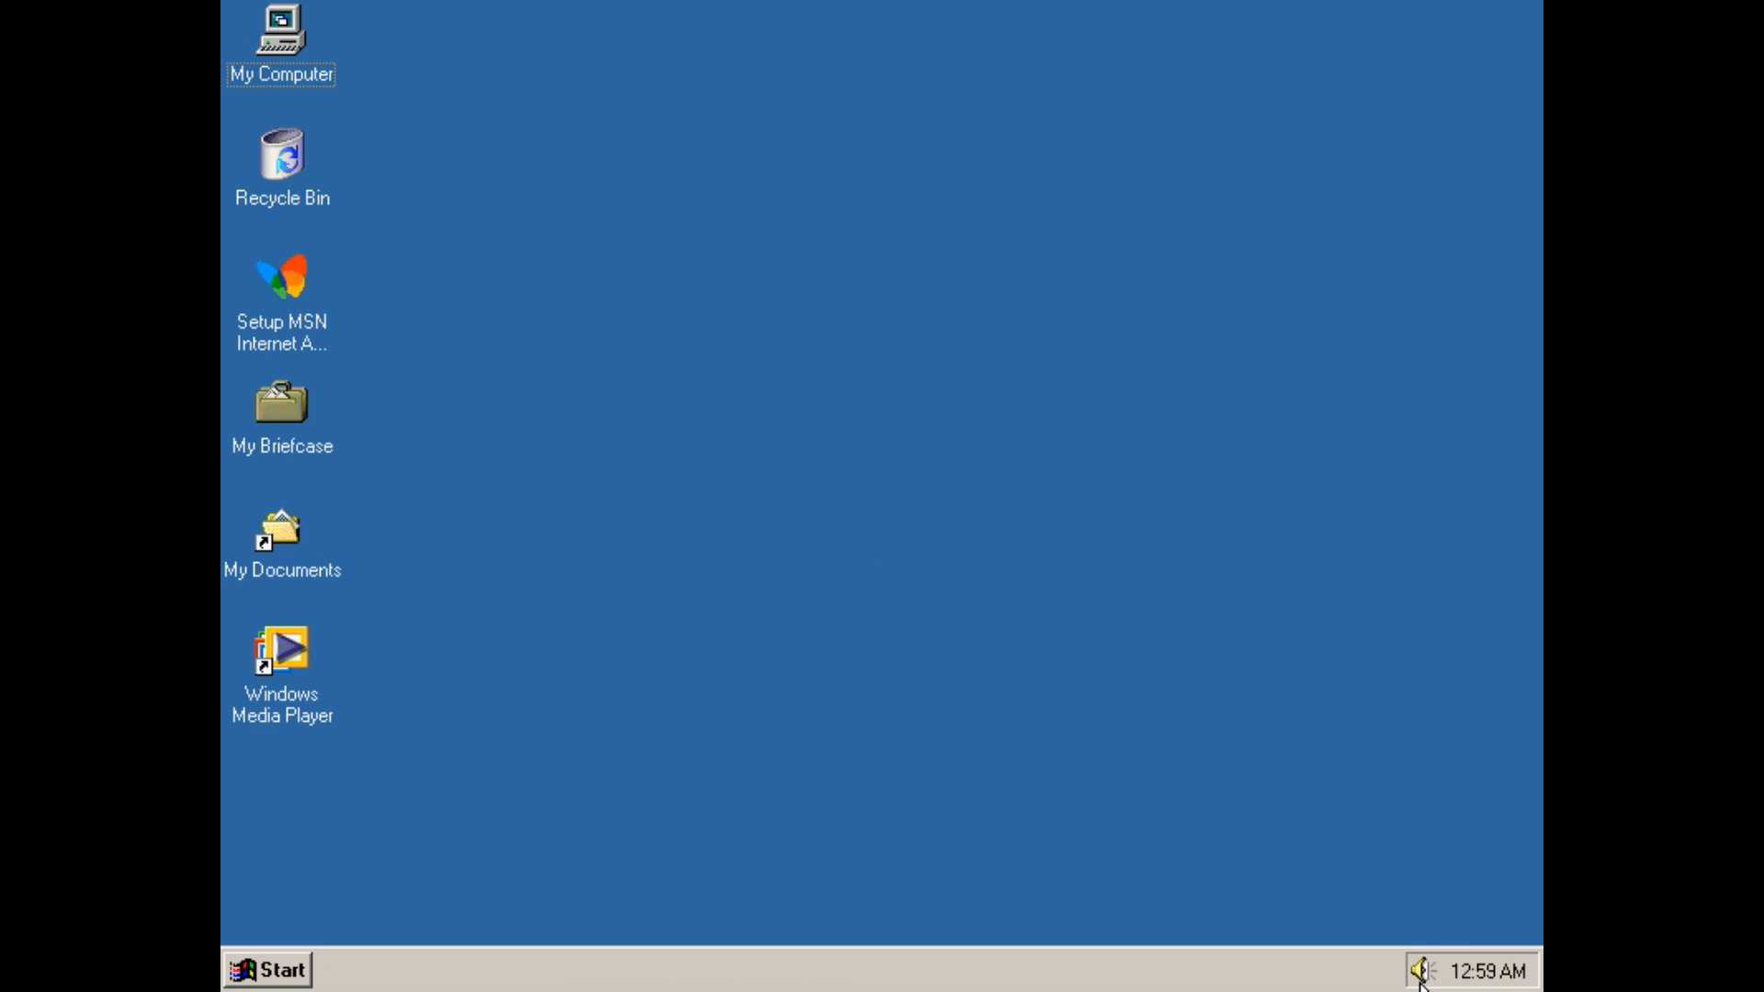
Open 98lite's Configure Windows from the Start menu's Programs submenu
mouse_move(1462, 975)
left_click(277, 972)
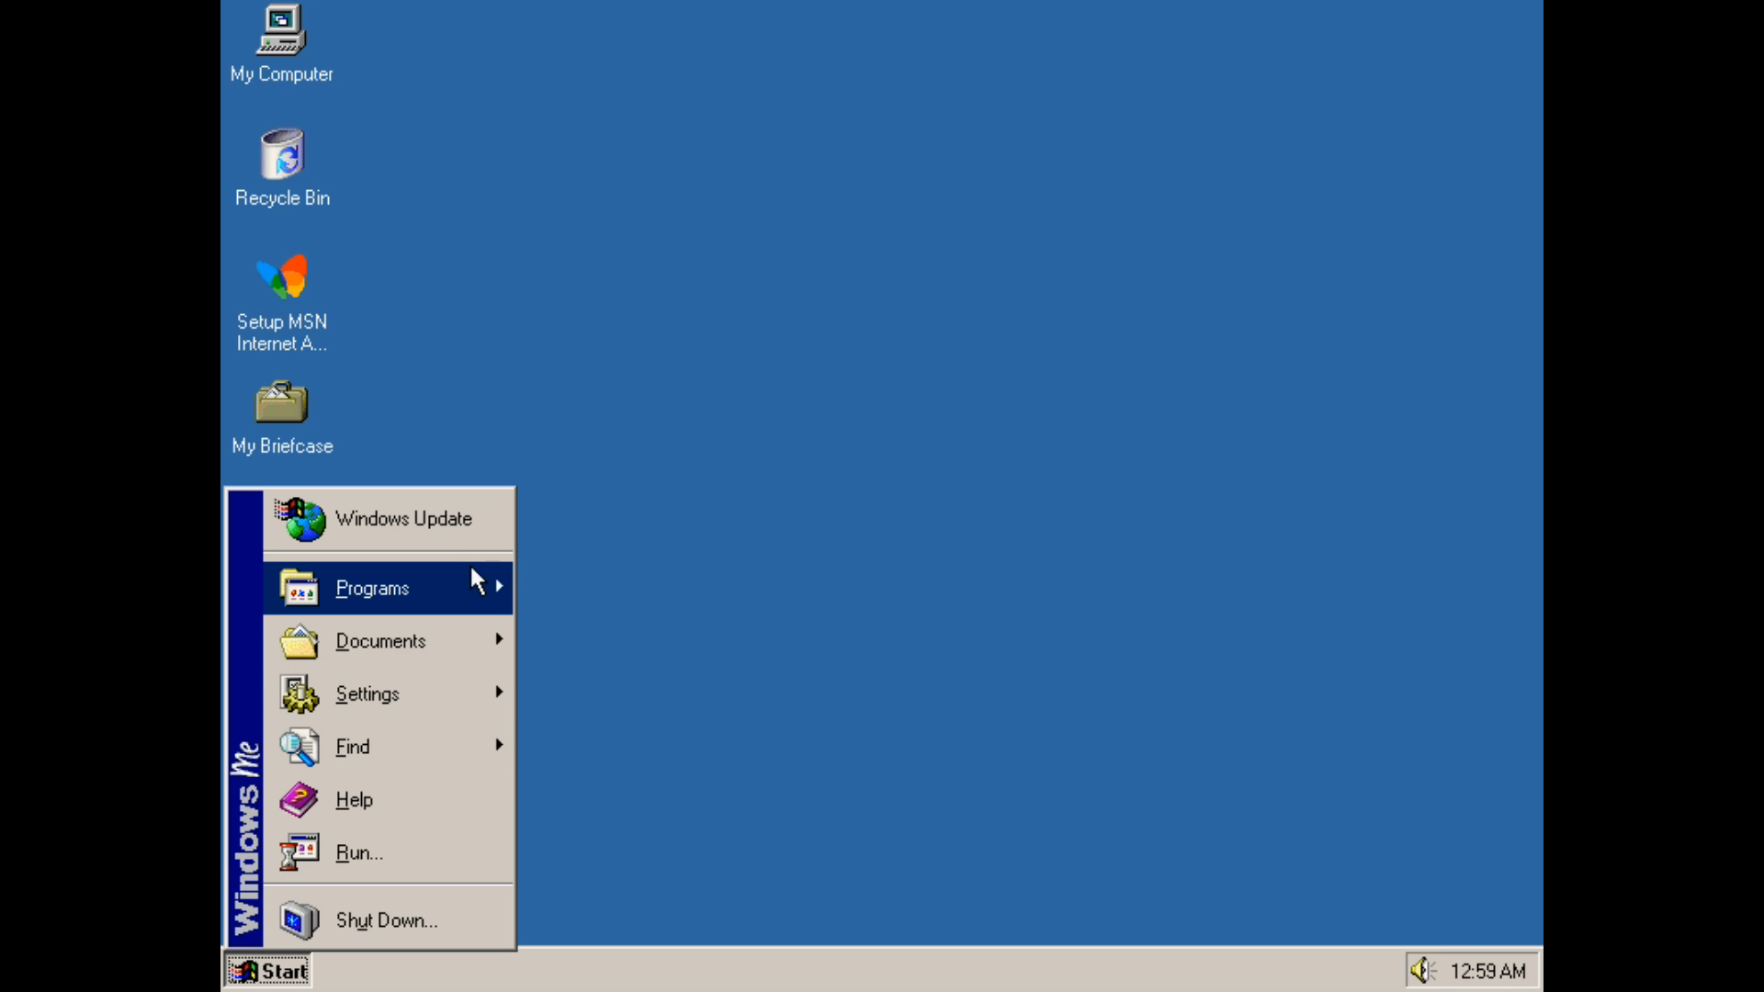
mouse_move(472, 571)
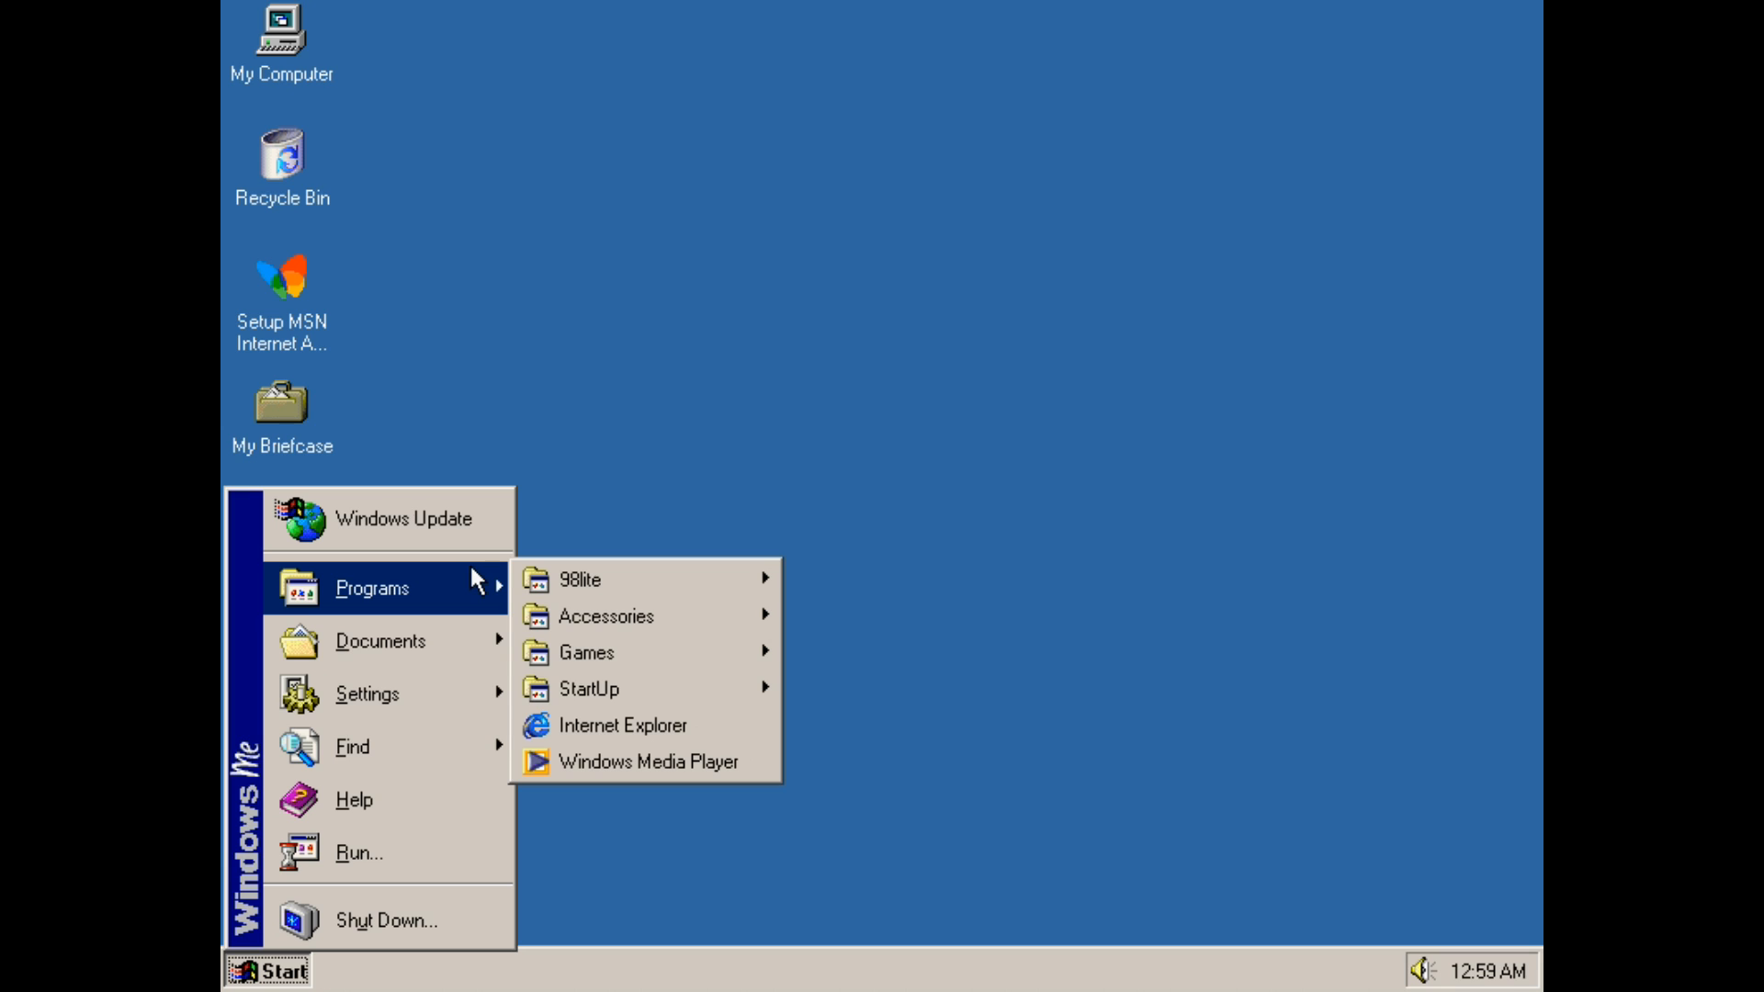
mouse_move(716, 632)
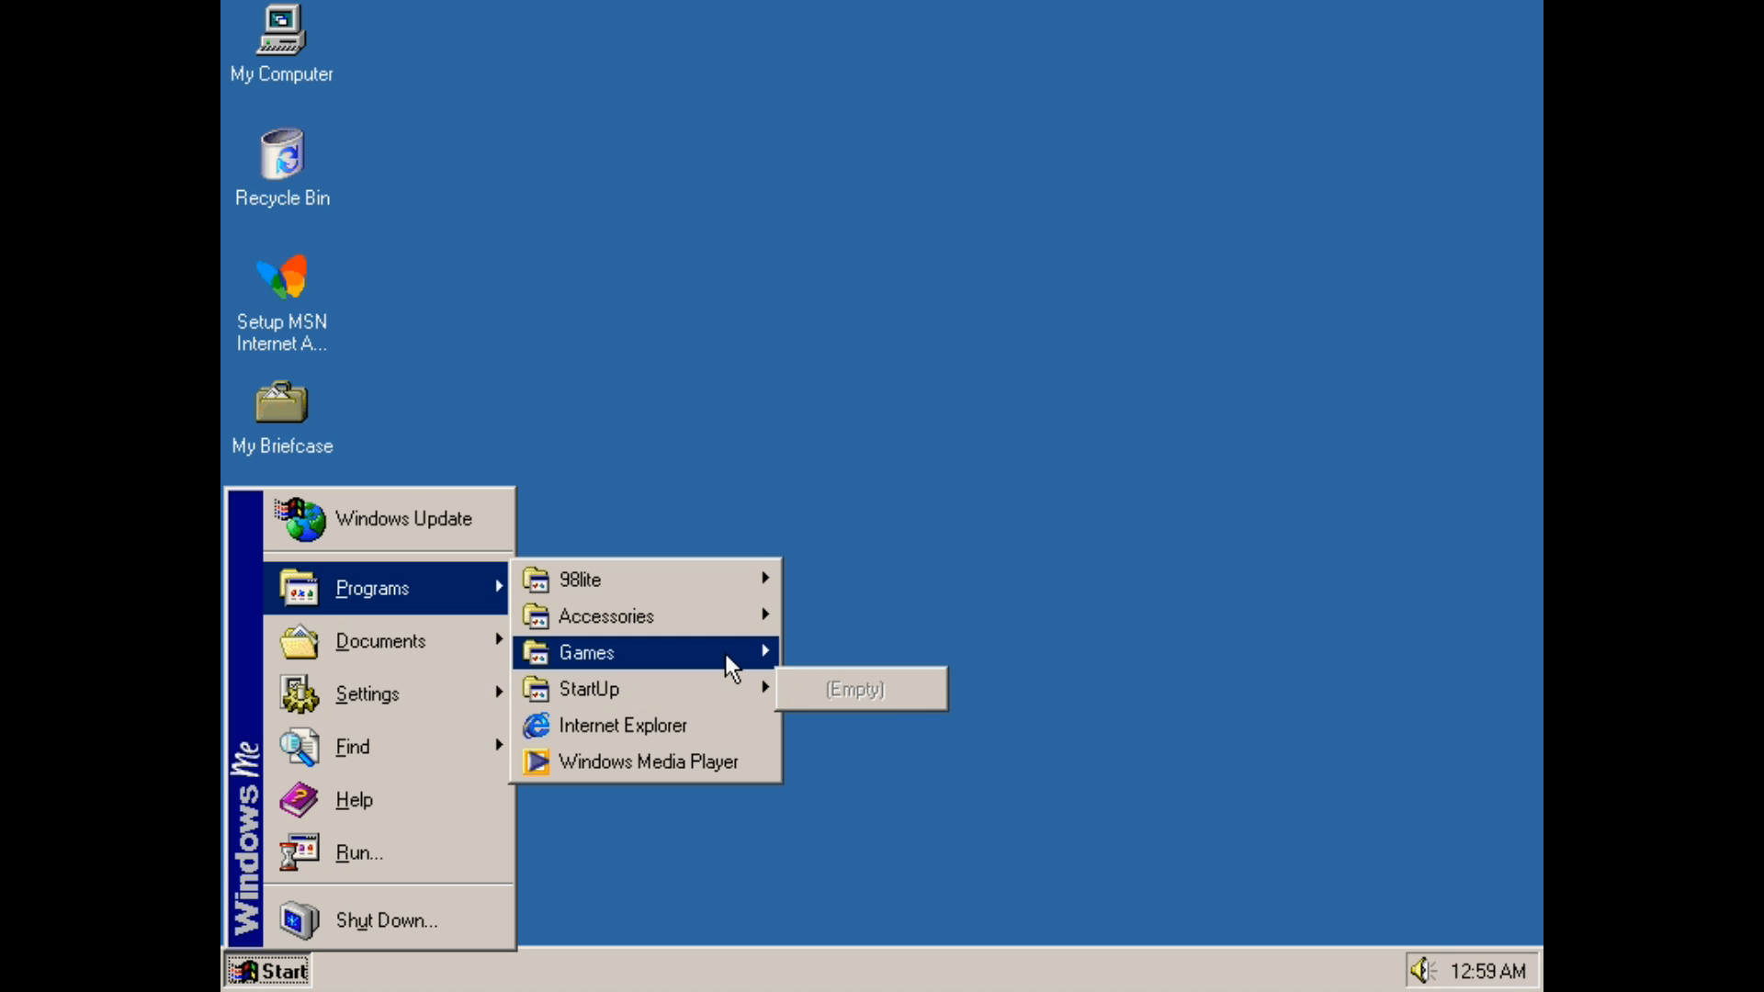
mouse_move(728, 664)
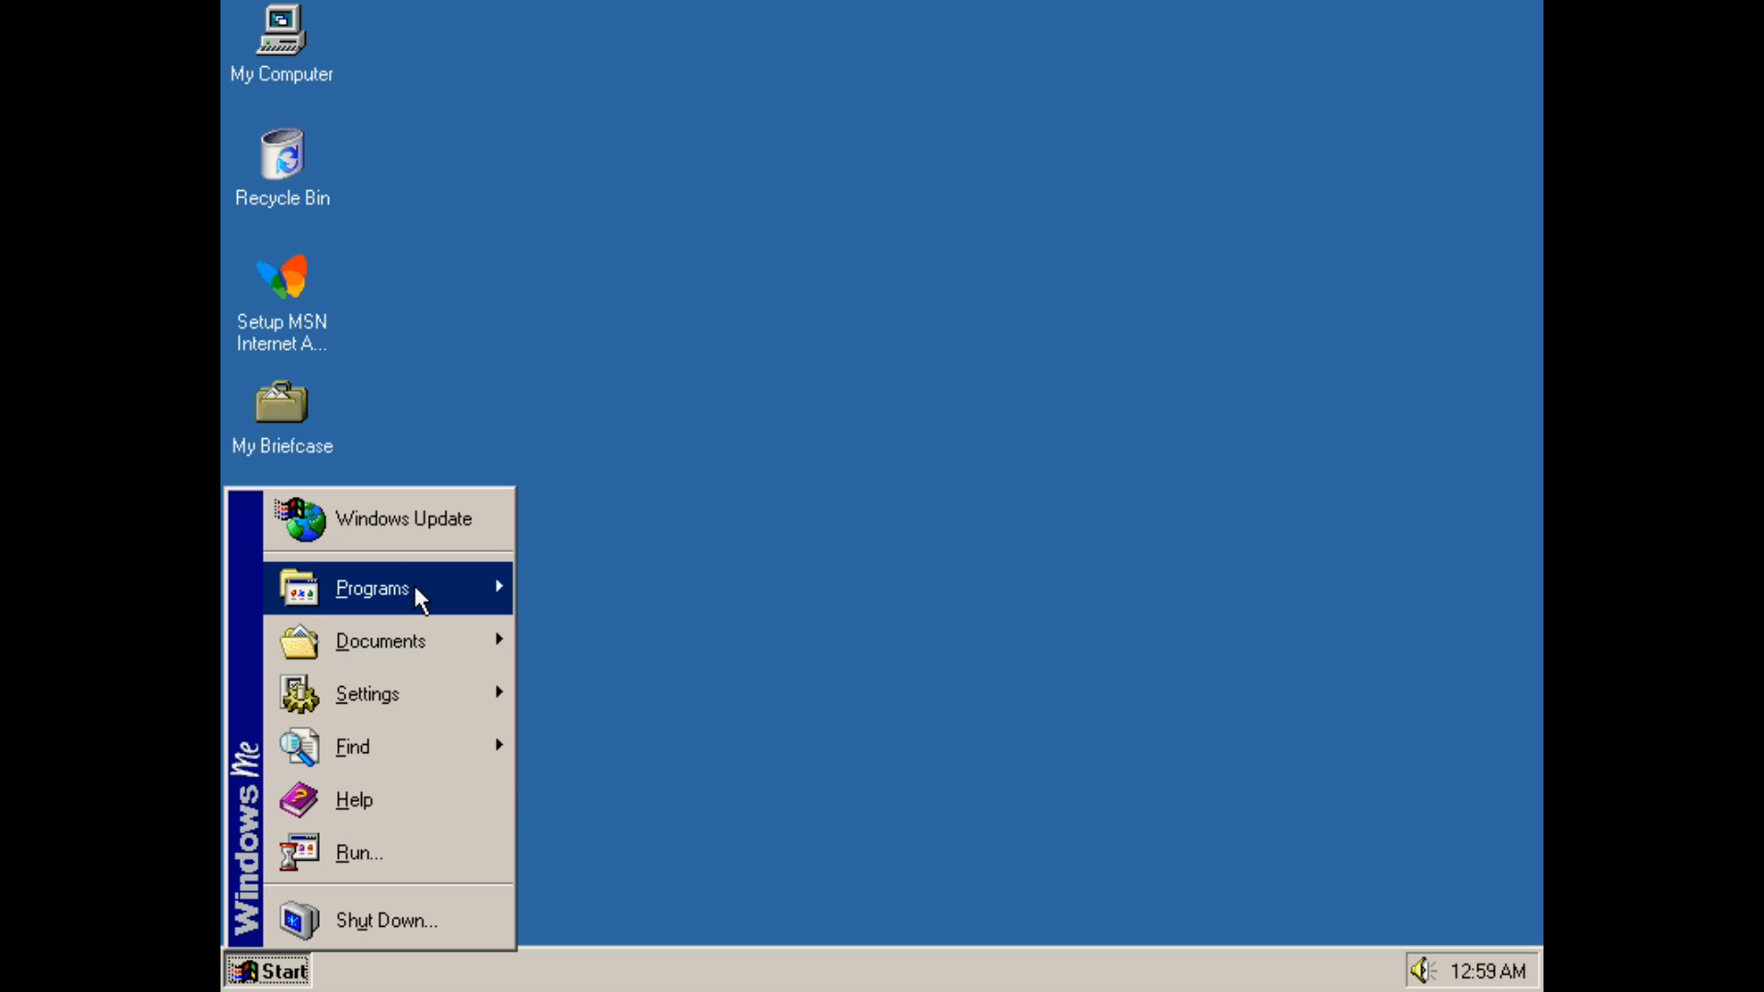
mouse_move(678, 598)
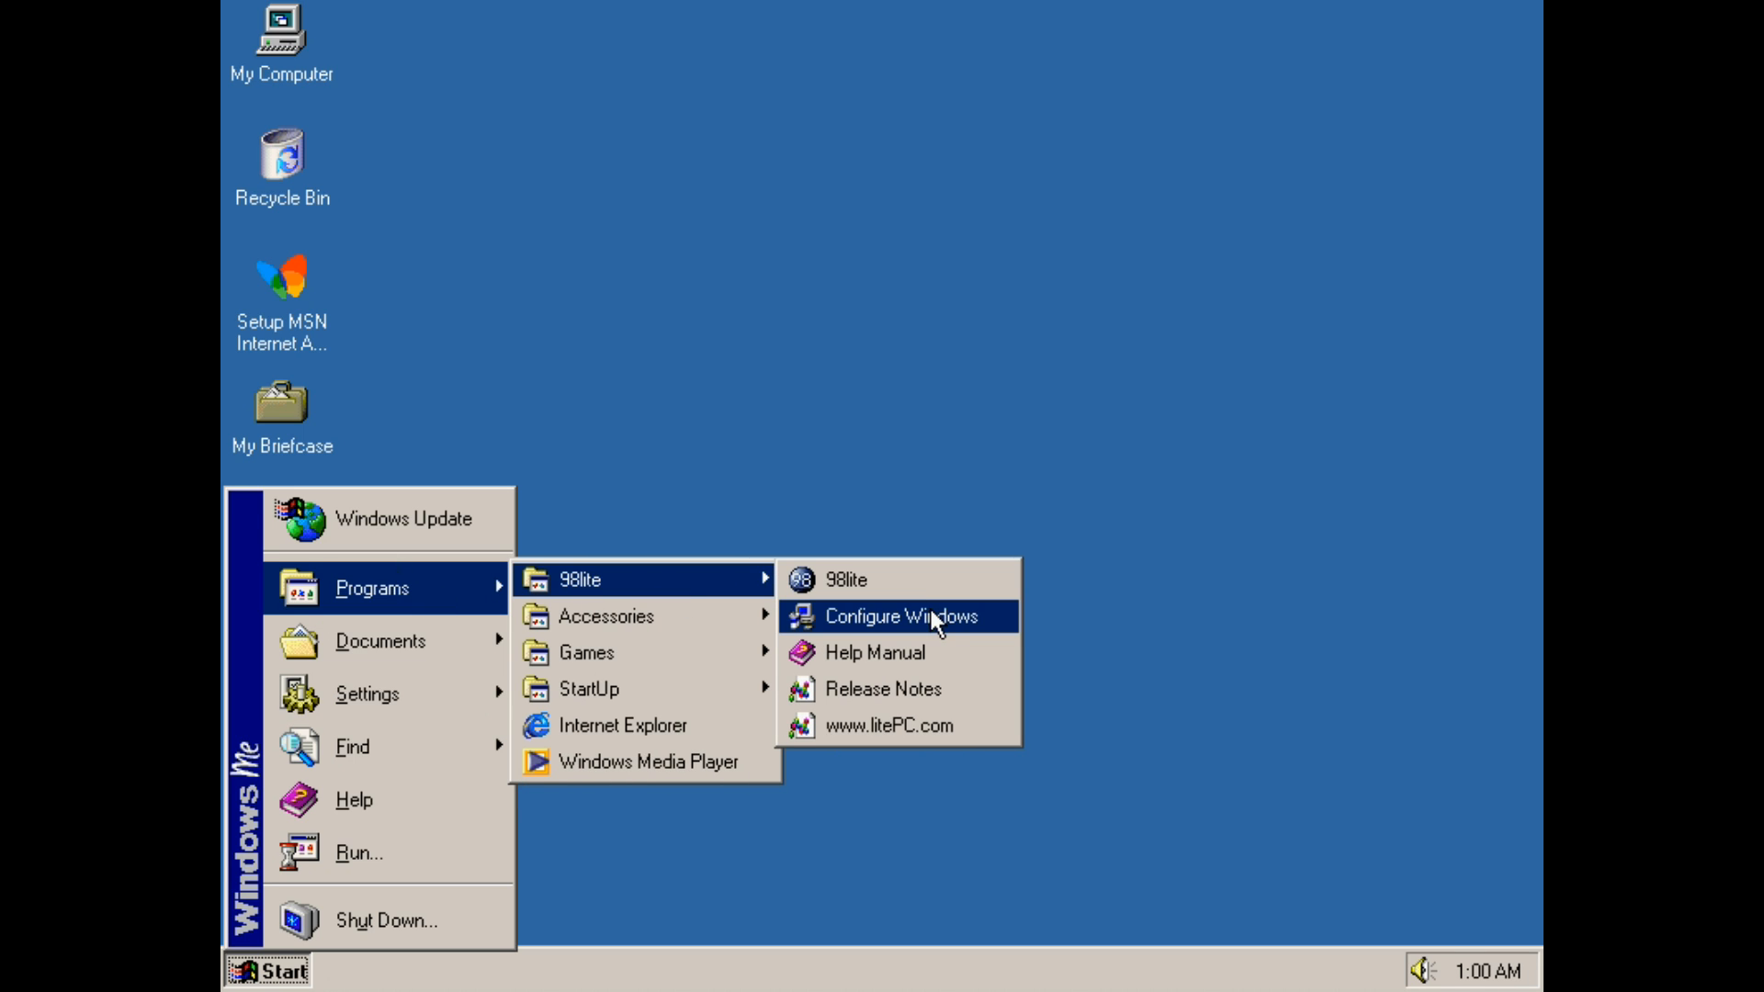
left_click(932, 615)
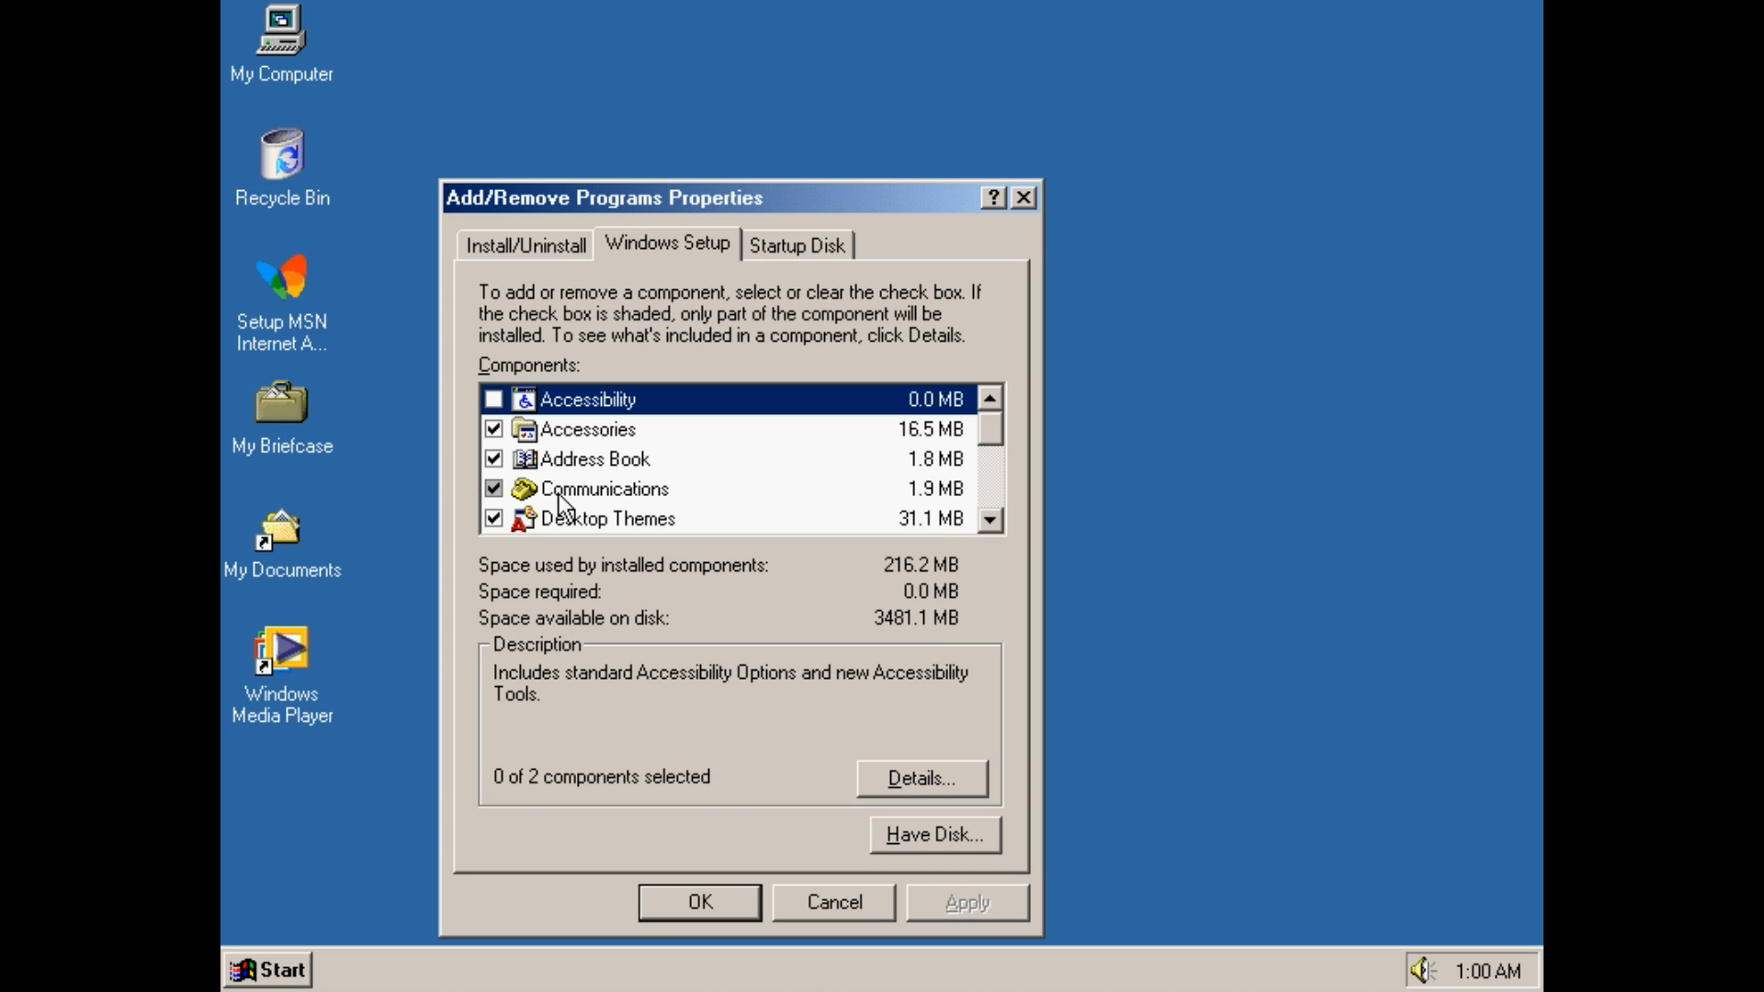
Clear Internet Explorer 5.5 in the Internet Tools component details and confirm
scroll(991, 525, "down", 4)
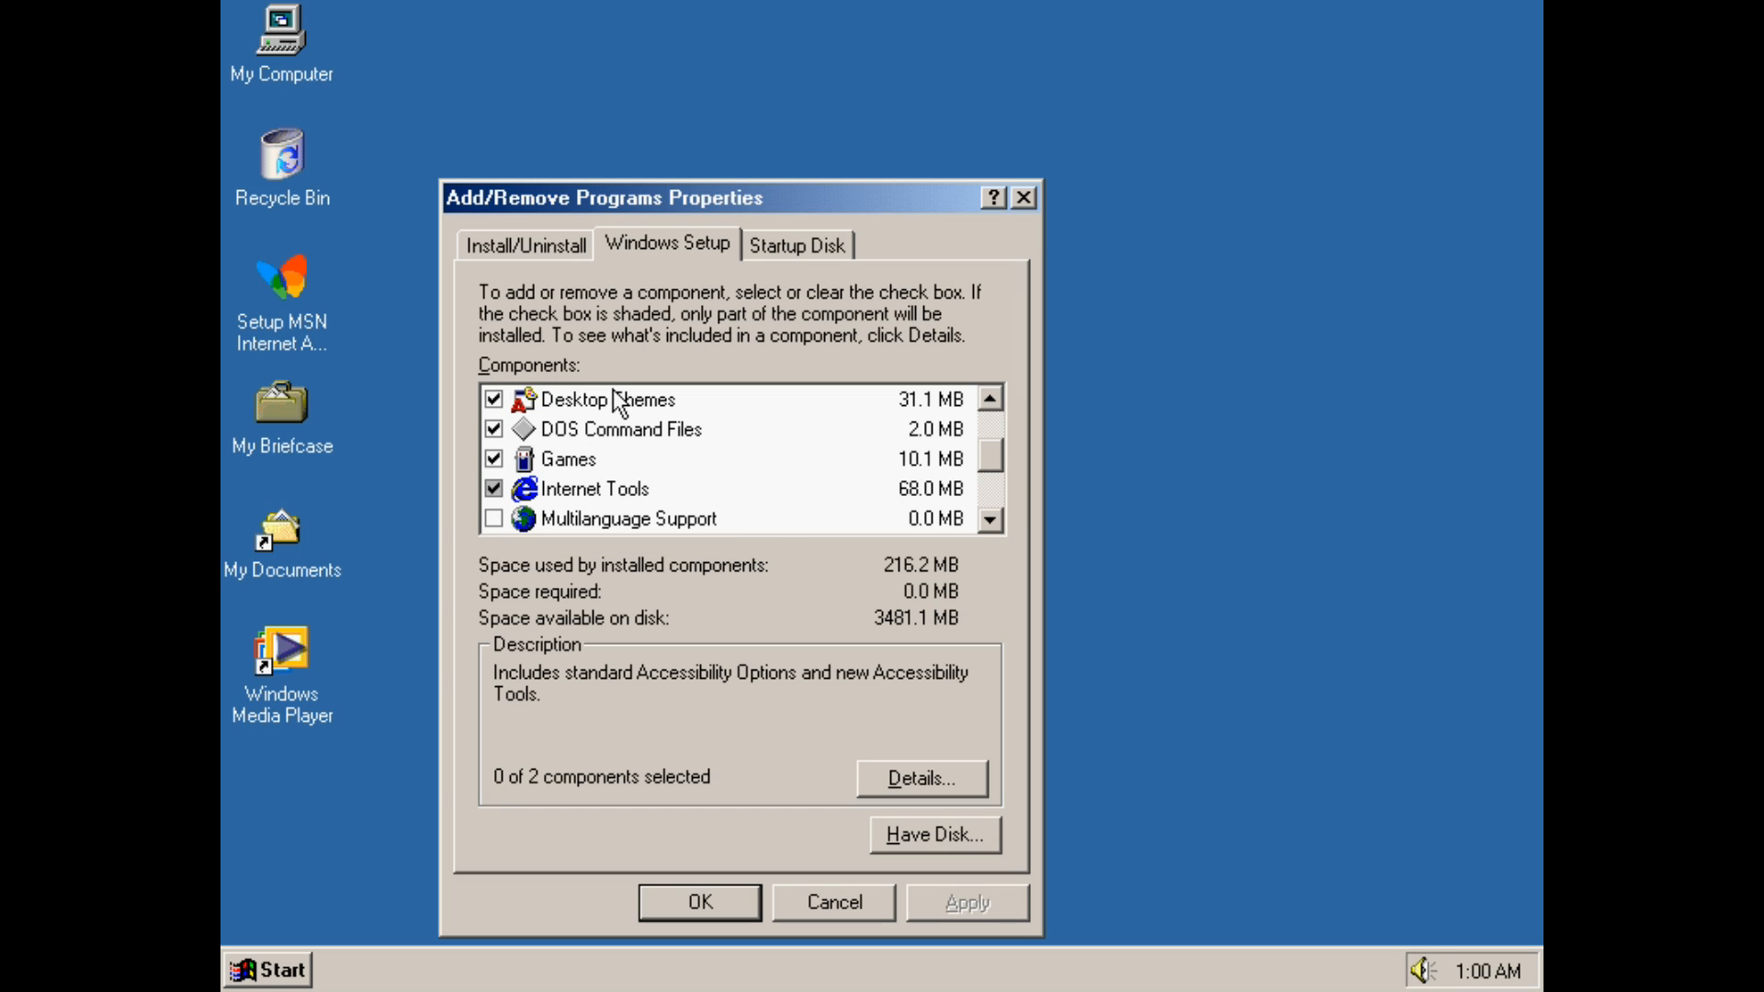
left_click(634, 430)
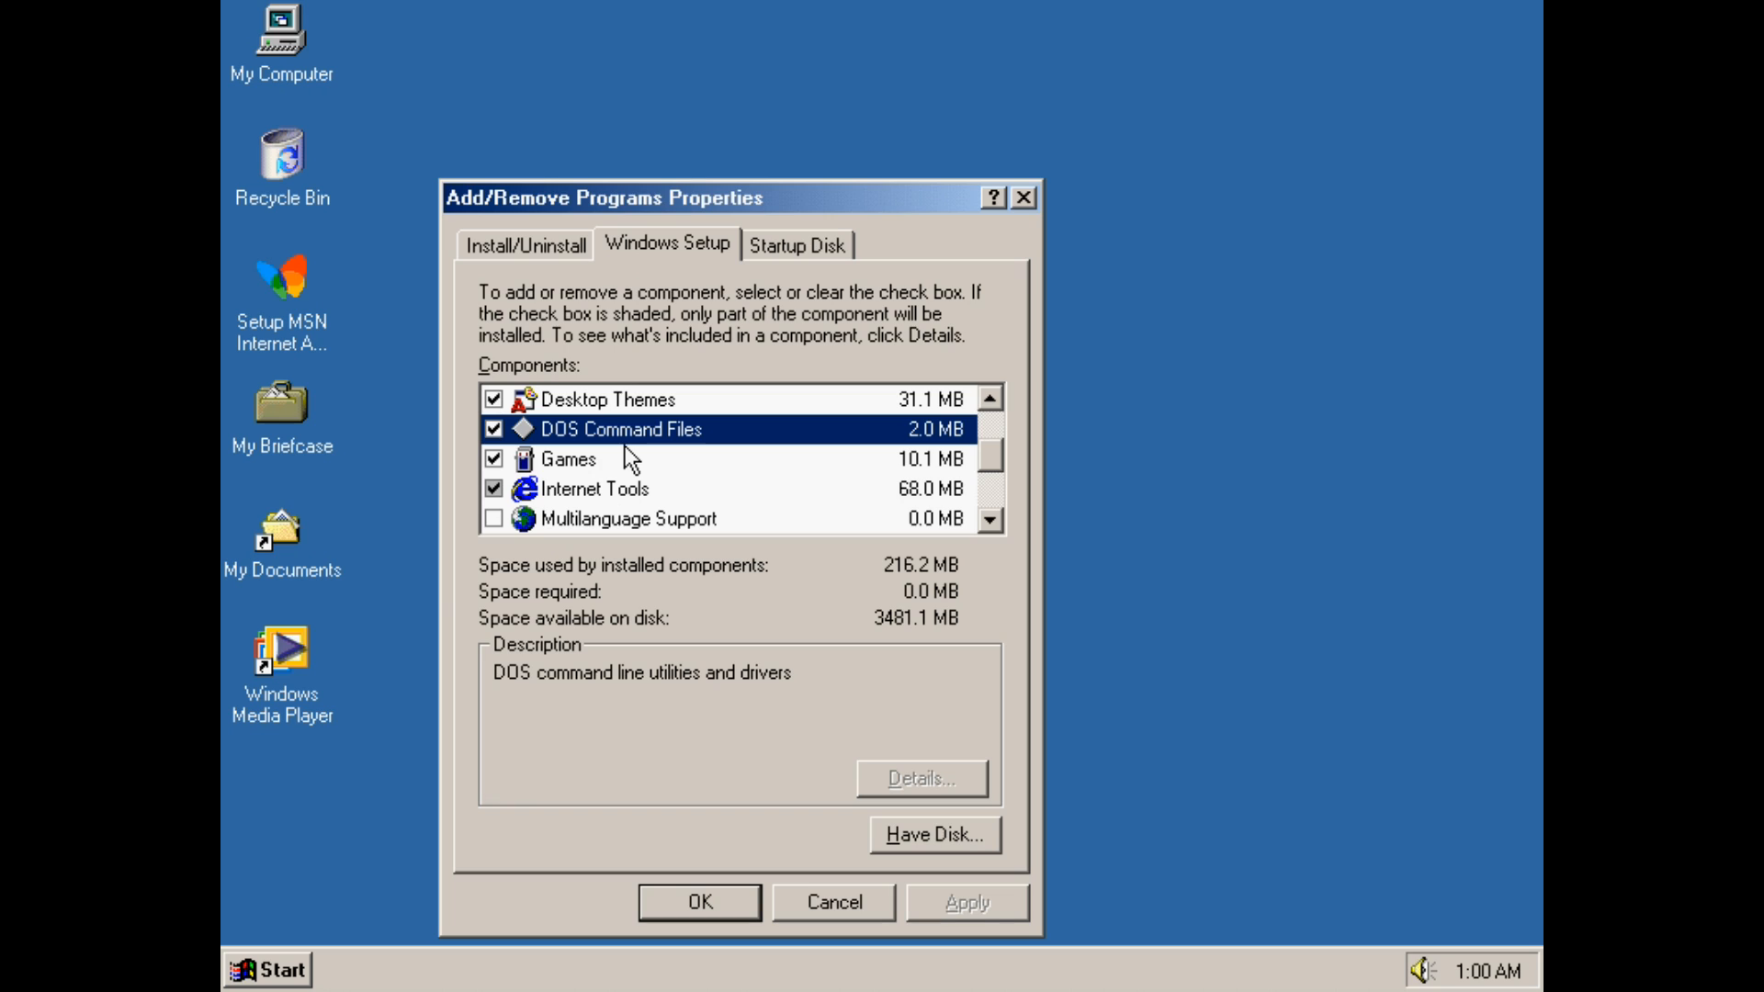
left_click(619, 511)
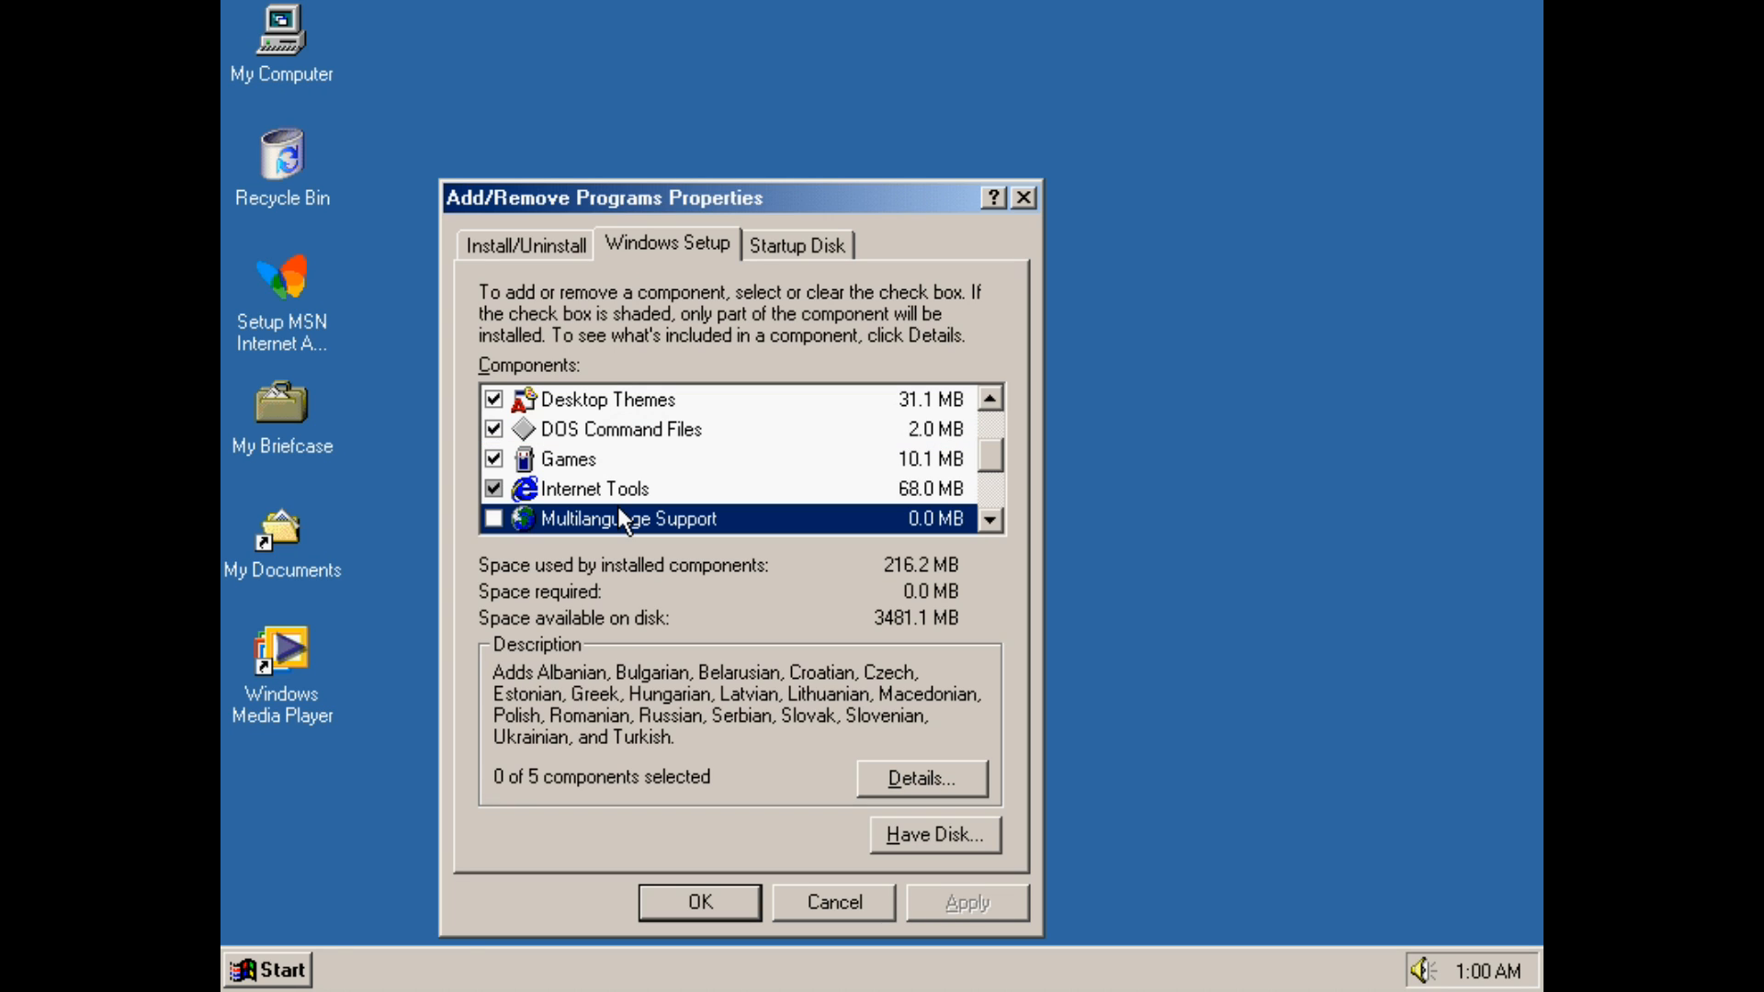
left_click(623, 487)
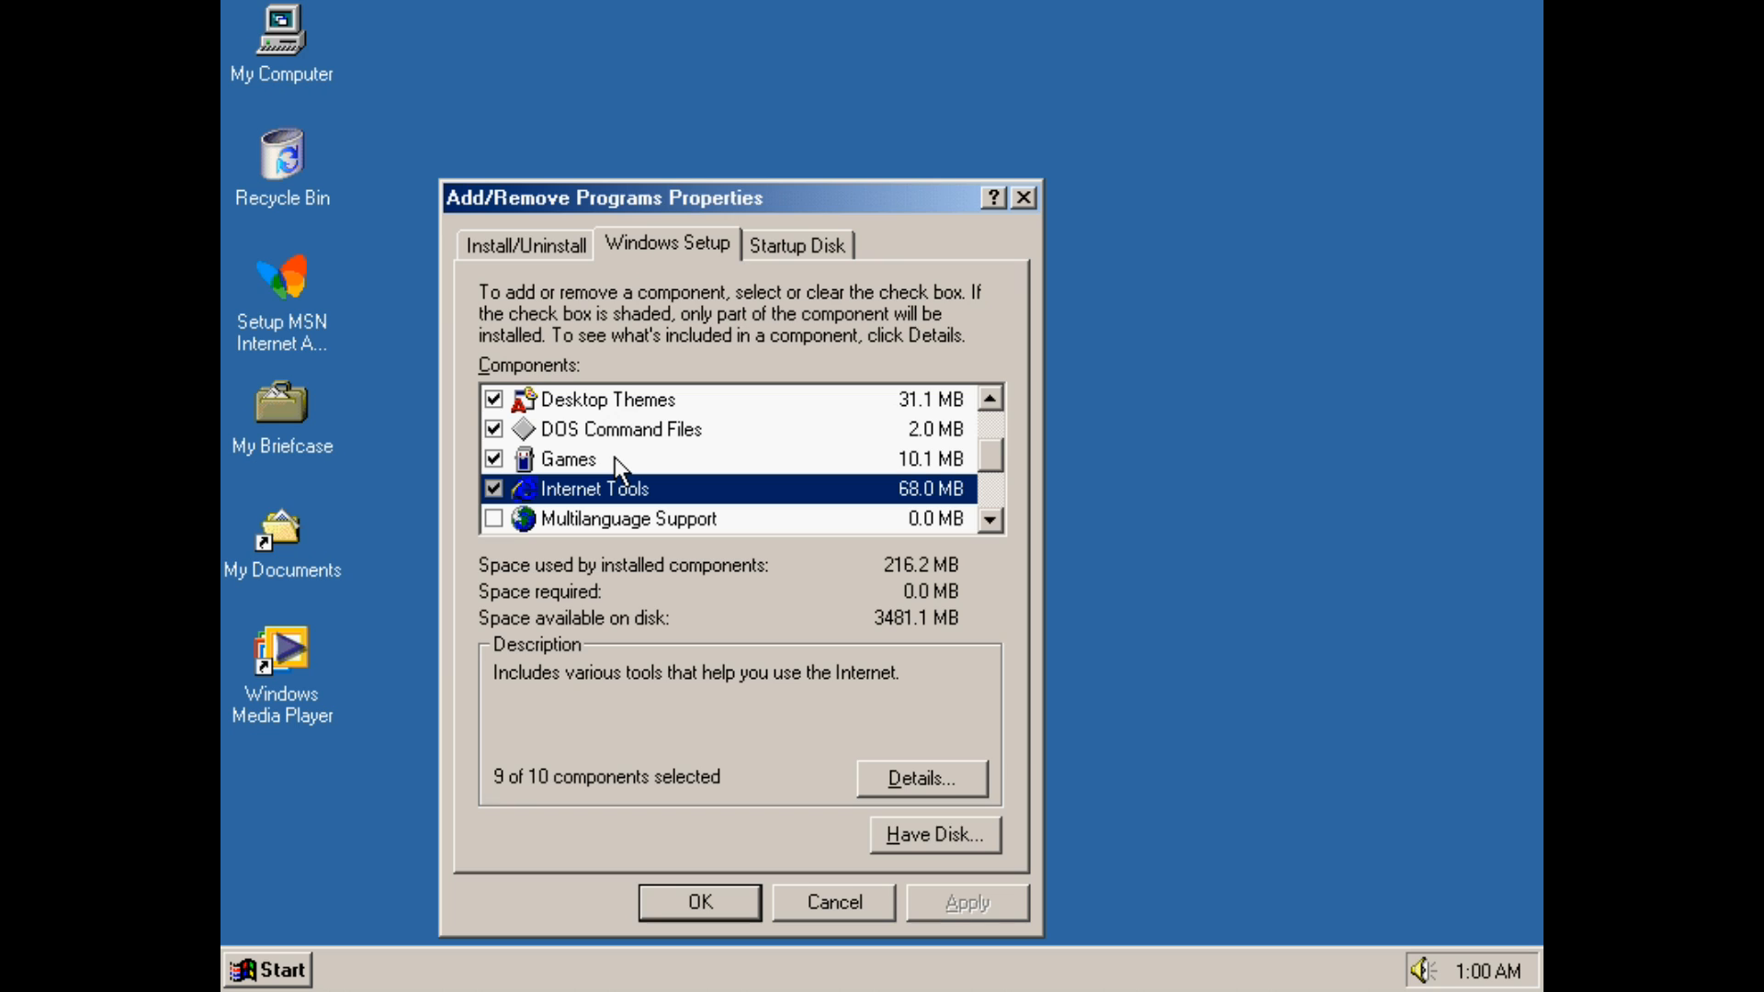
double_click(918, 500)
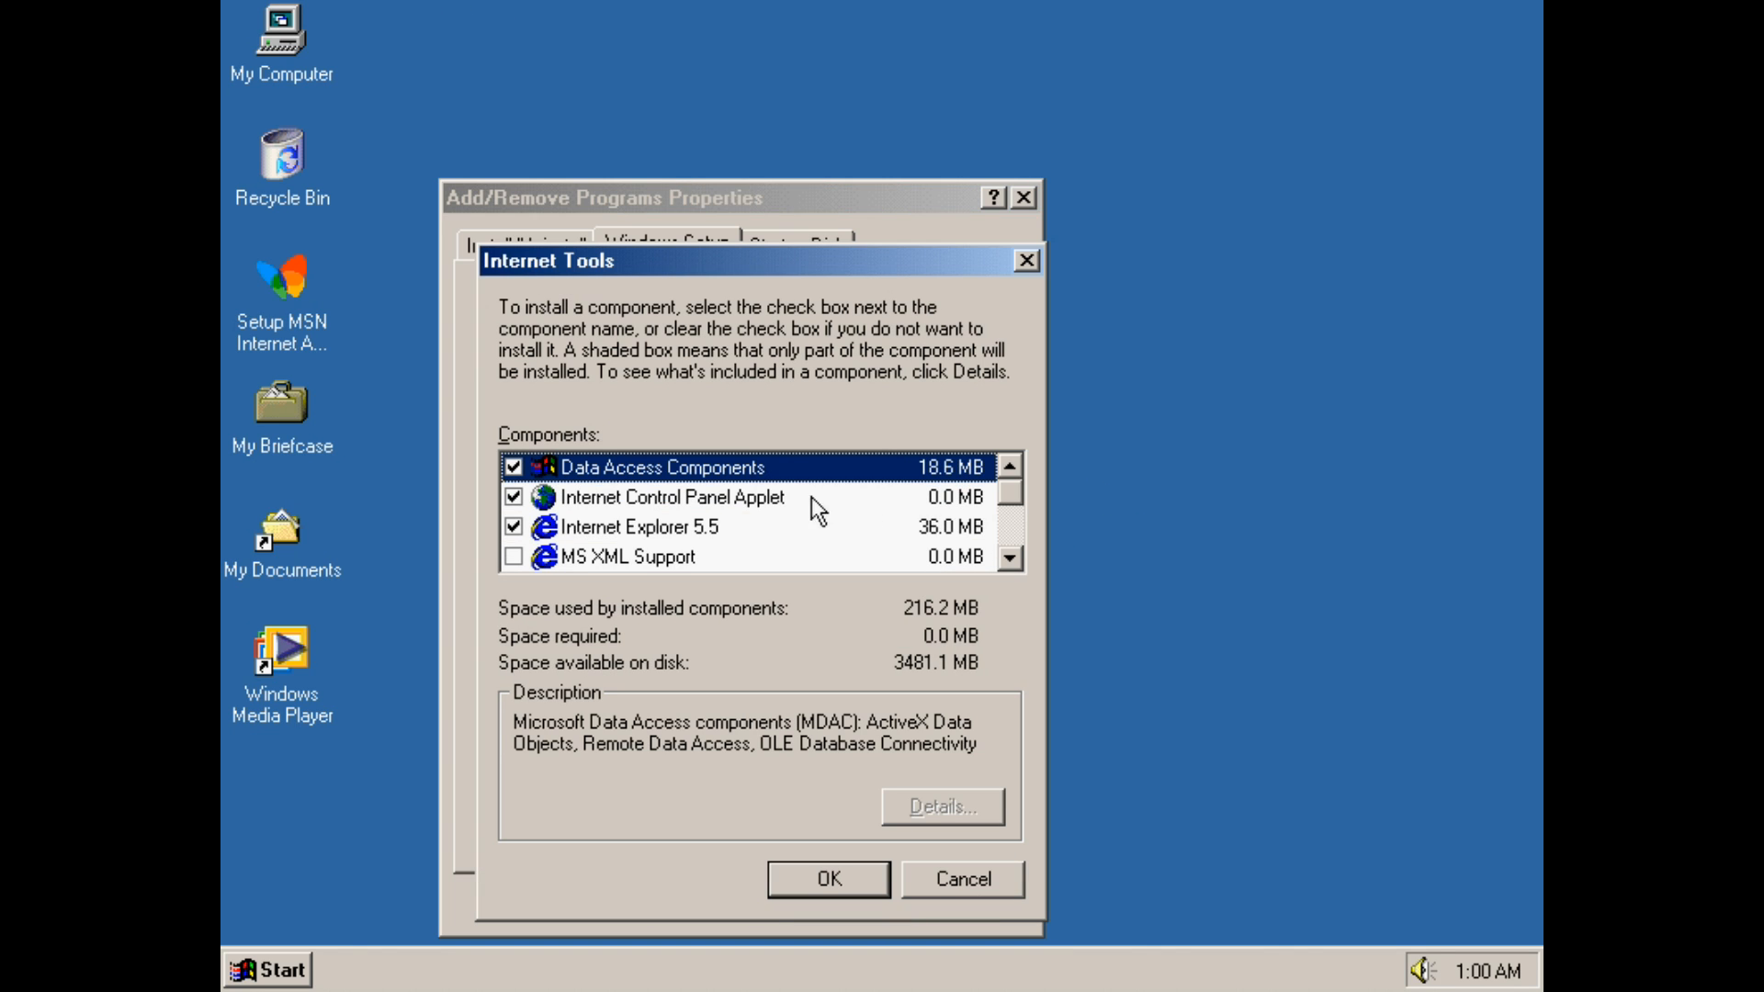
left_click(513, 528)
left_click(830, 631)
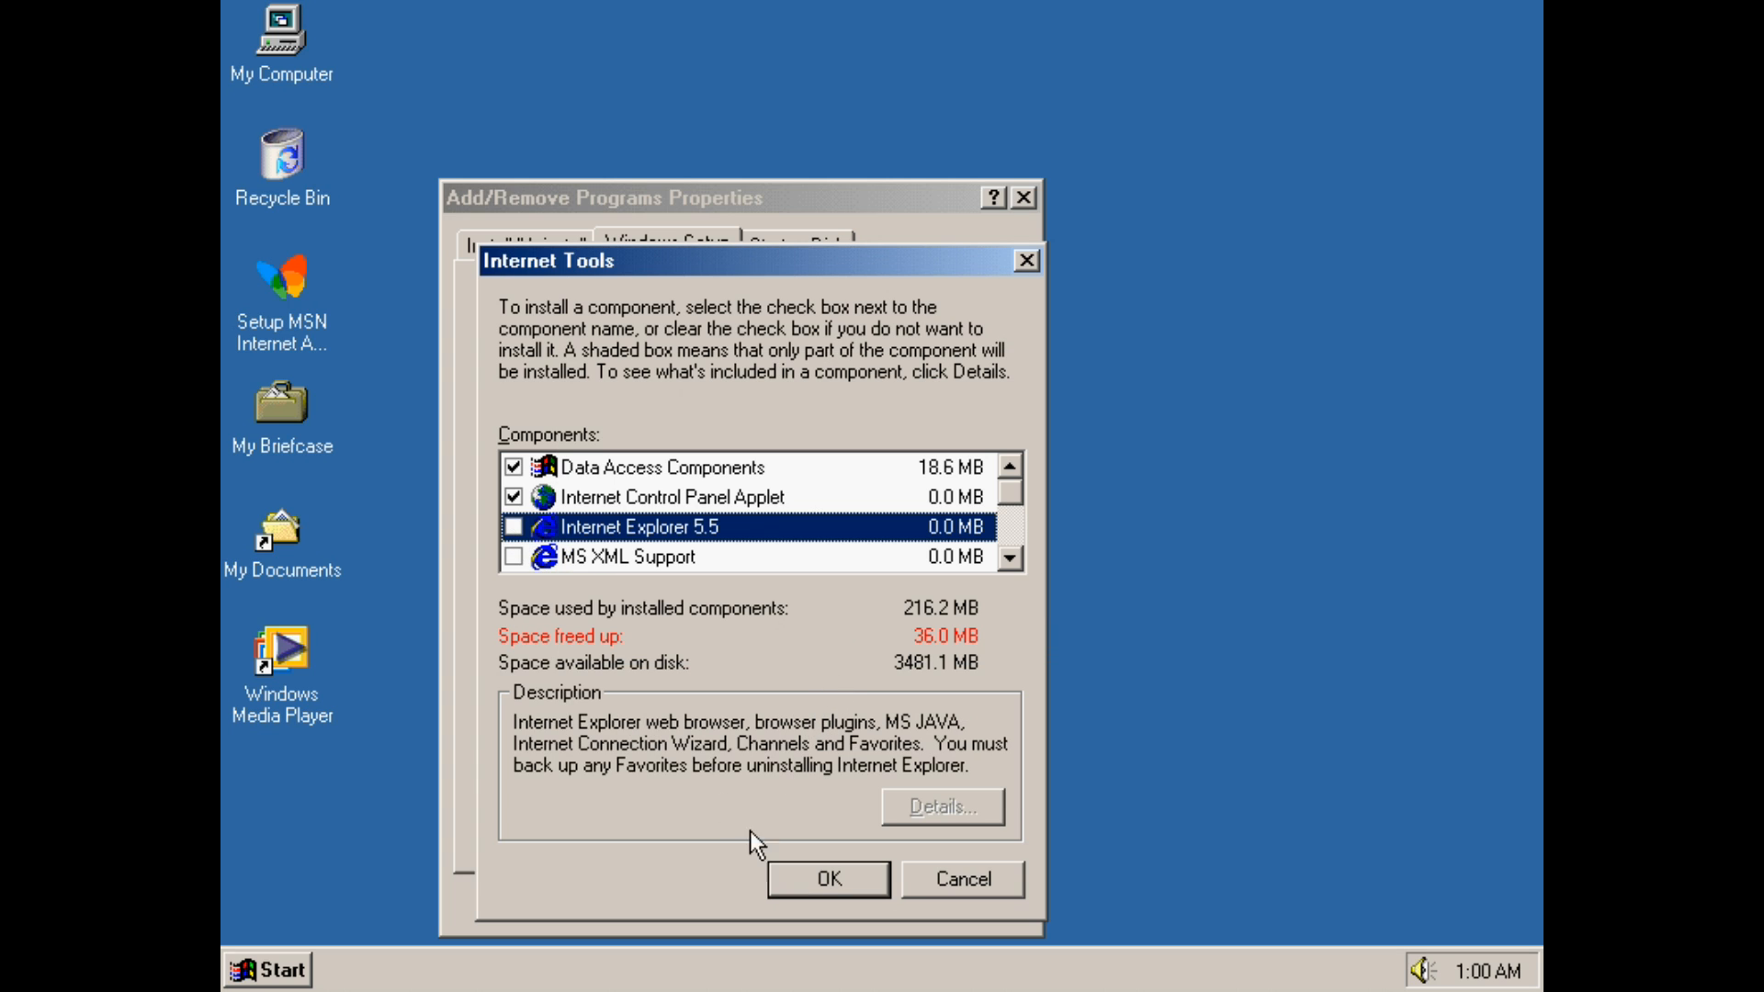
left_click(800, 869)
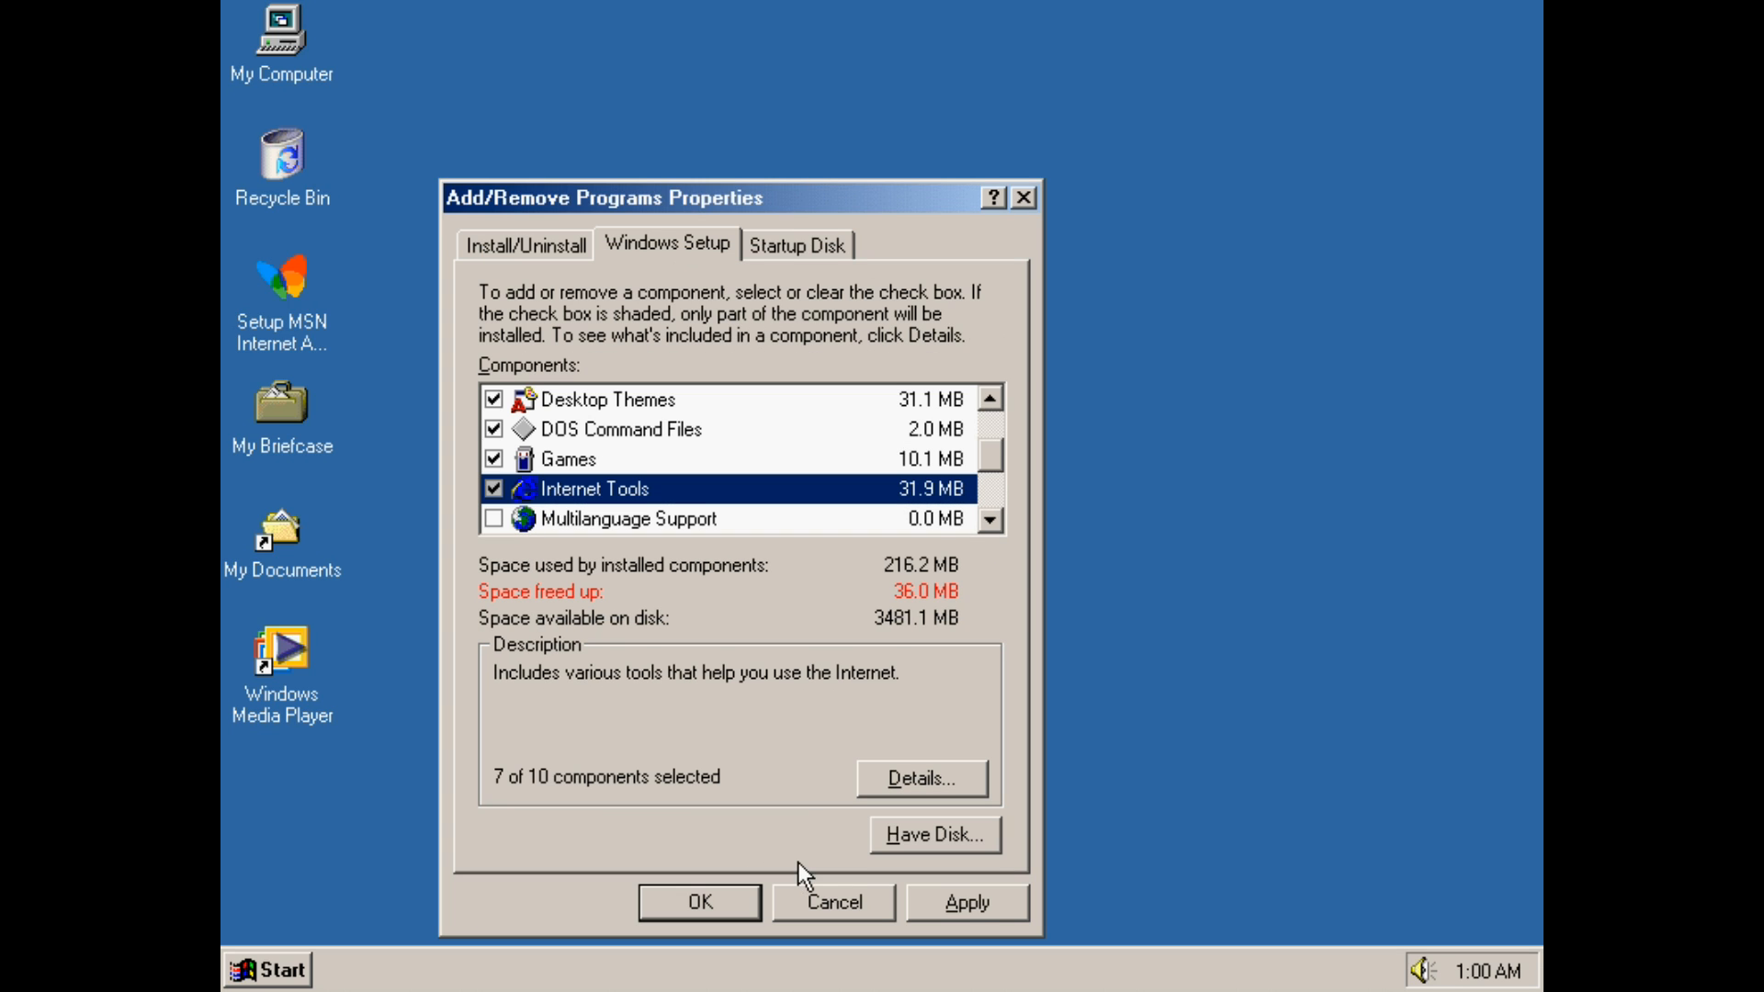
Scroll through the Windows Setup component list
left_click(983, 521)
left_click(984, 522)
left_click(985, 521)
left_click(985, 522)
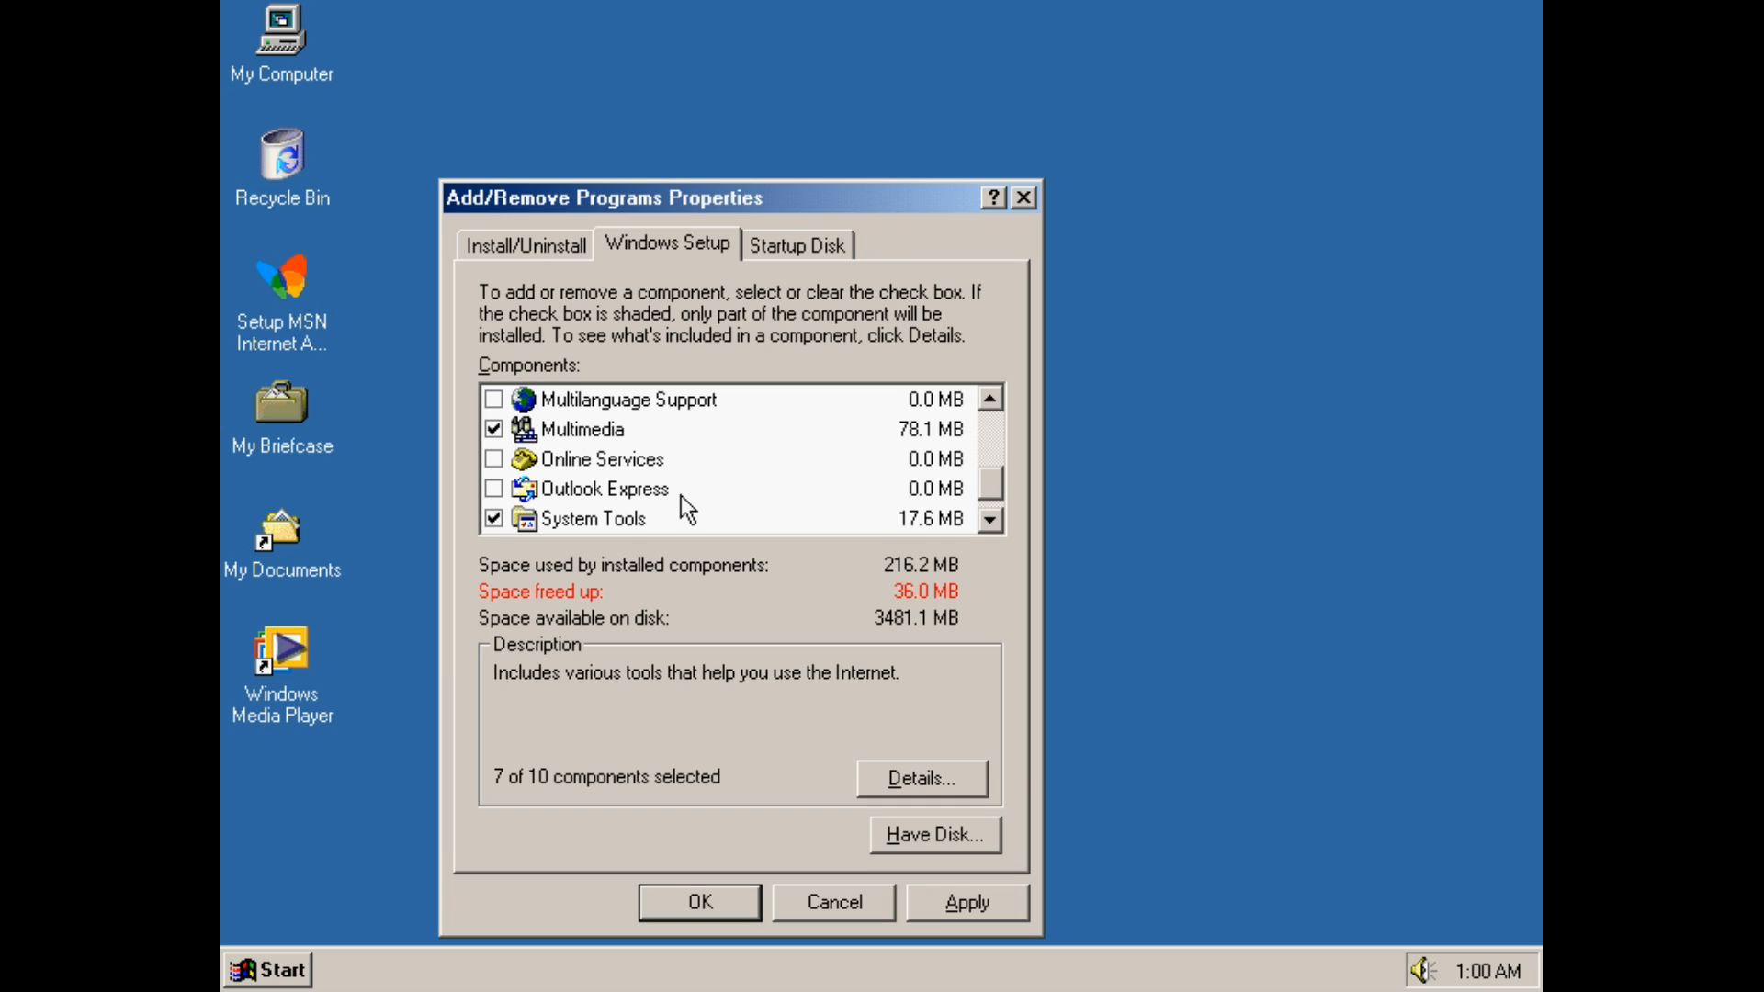
left_click(989, 520)
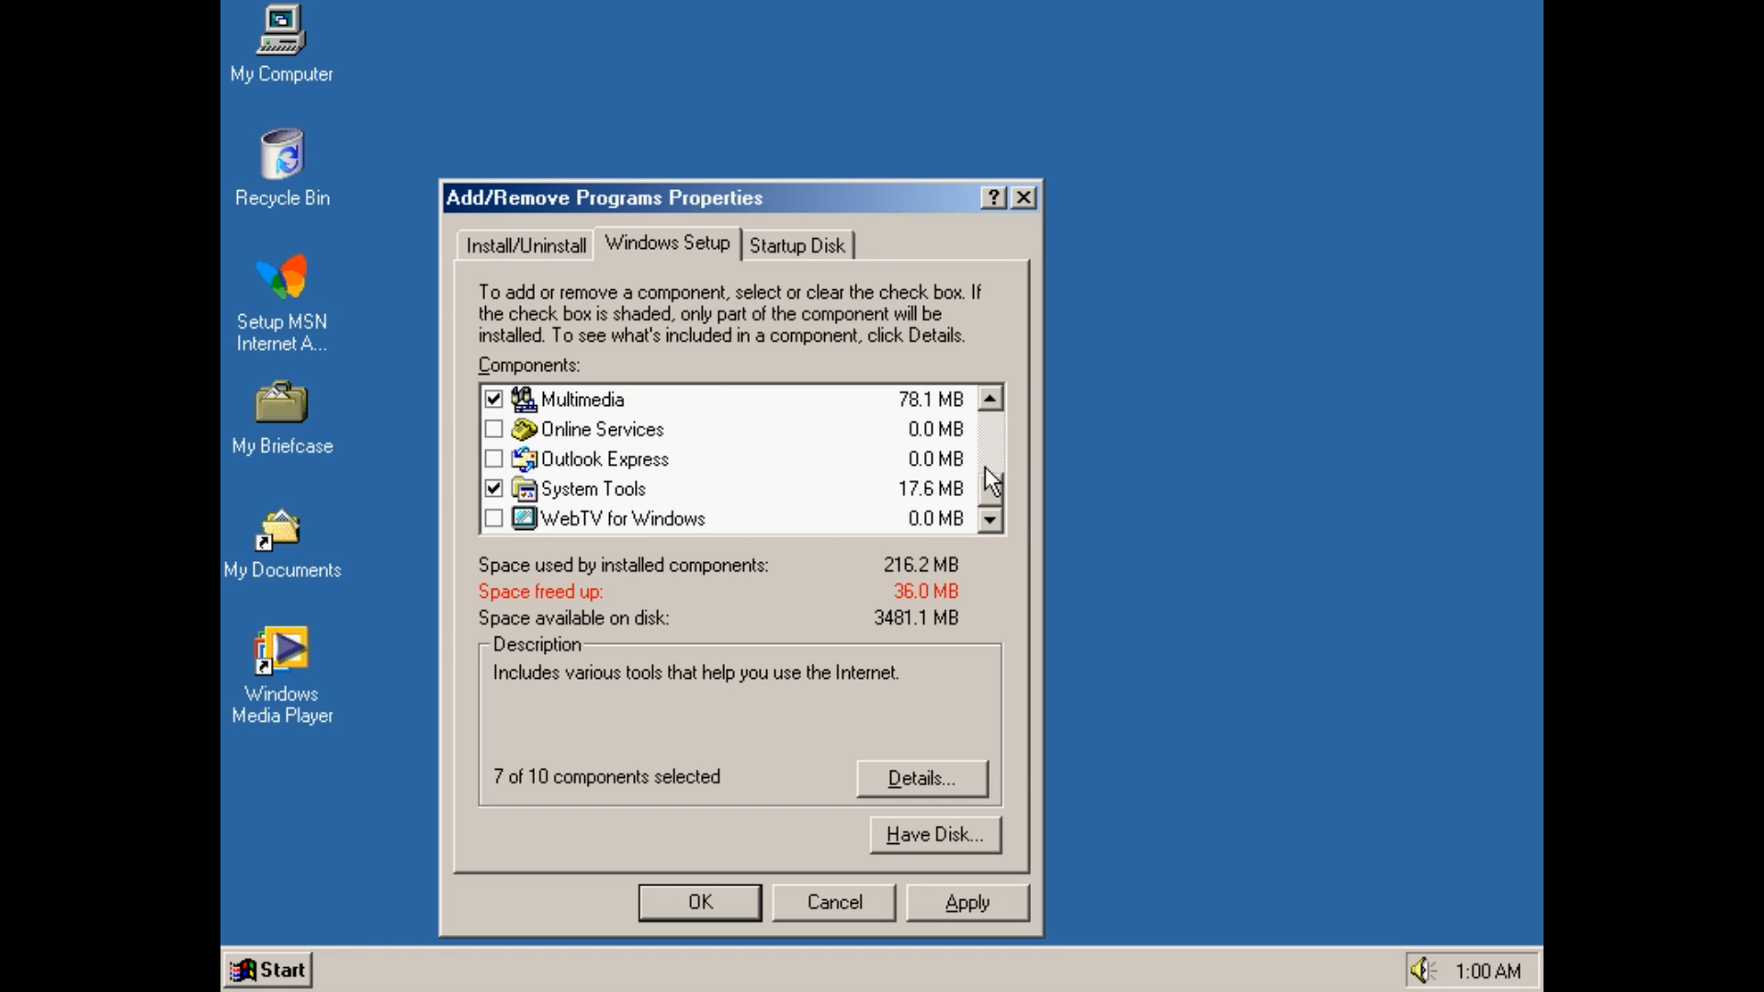
left_click(993, 402)
left_click(994, 400)
left_click(994, 400)
left_click(995, 400)
left_click(994, 400)
left_click(994, 401)
left_click(994, 400)
left_click(994, 401)
left_click(994, 401)
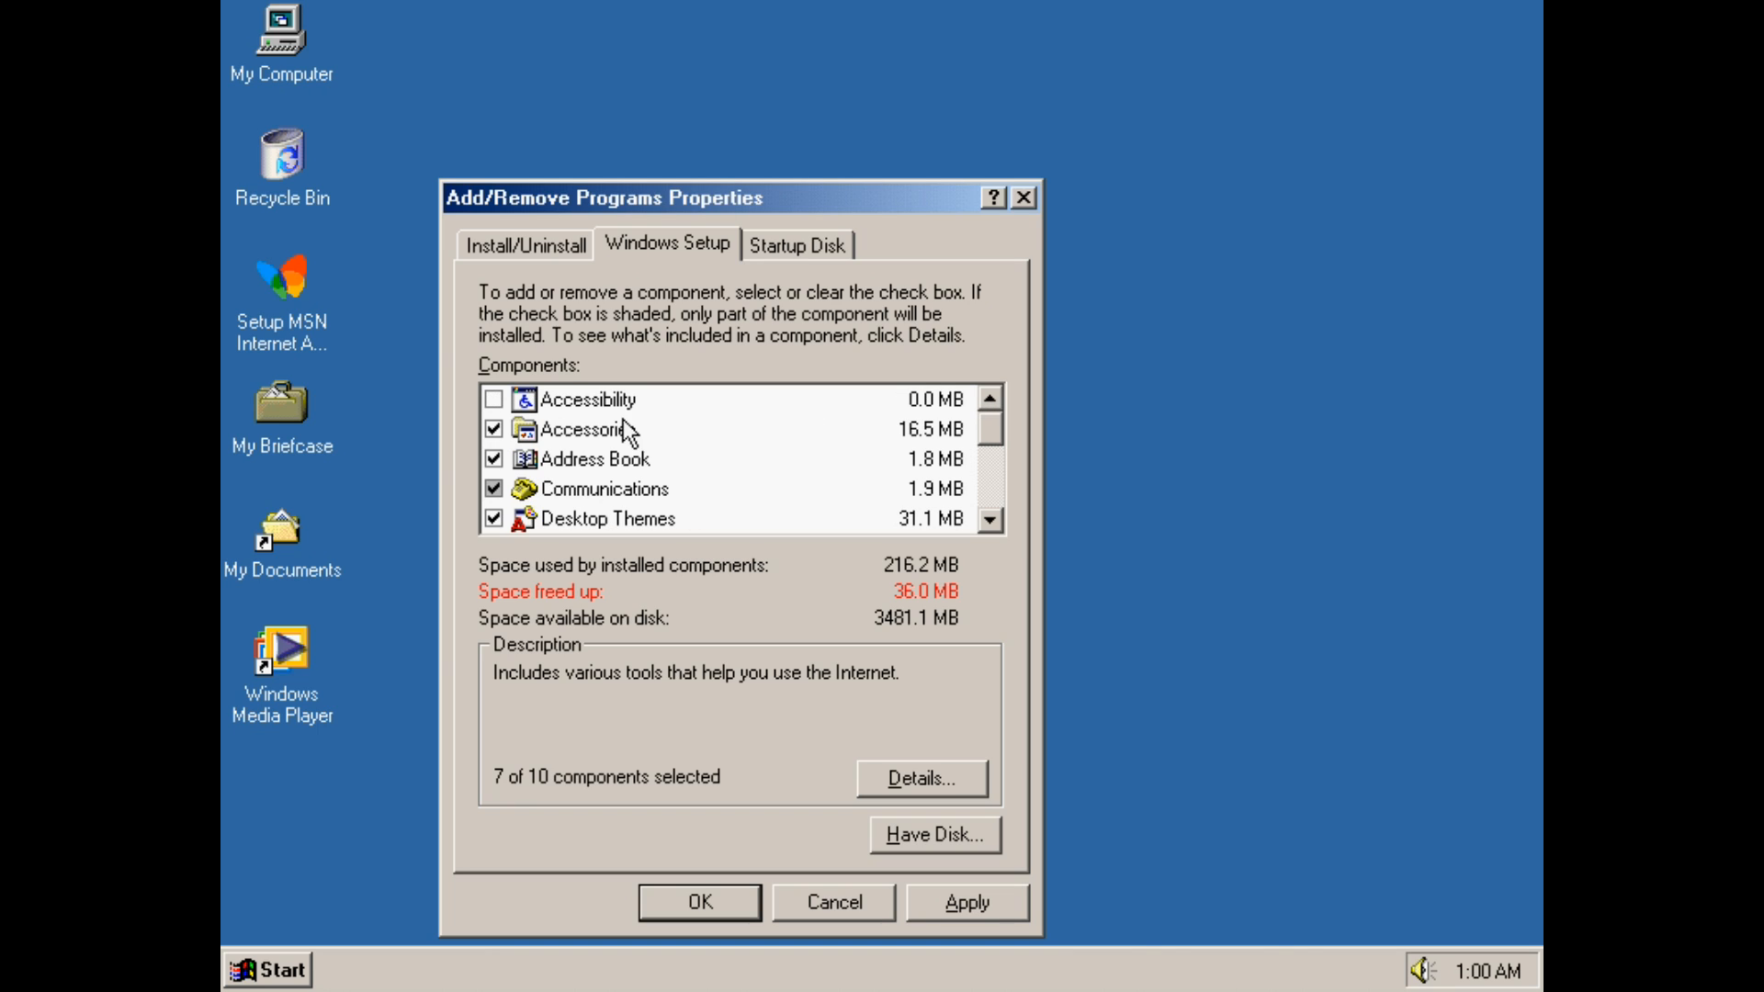
Apply the component changes and agree to restart the computer
left_click(704, 906)
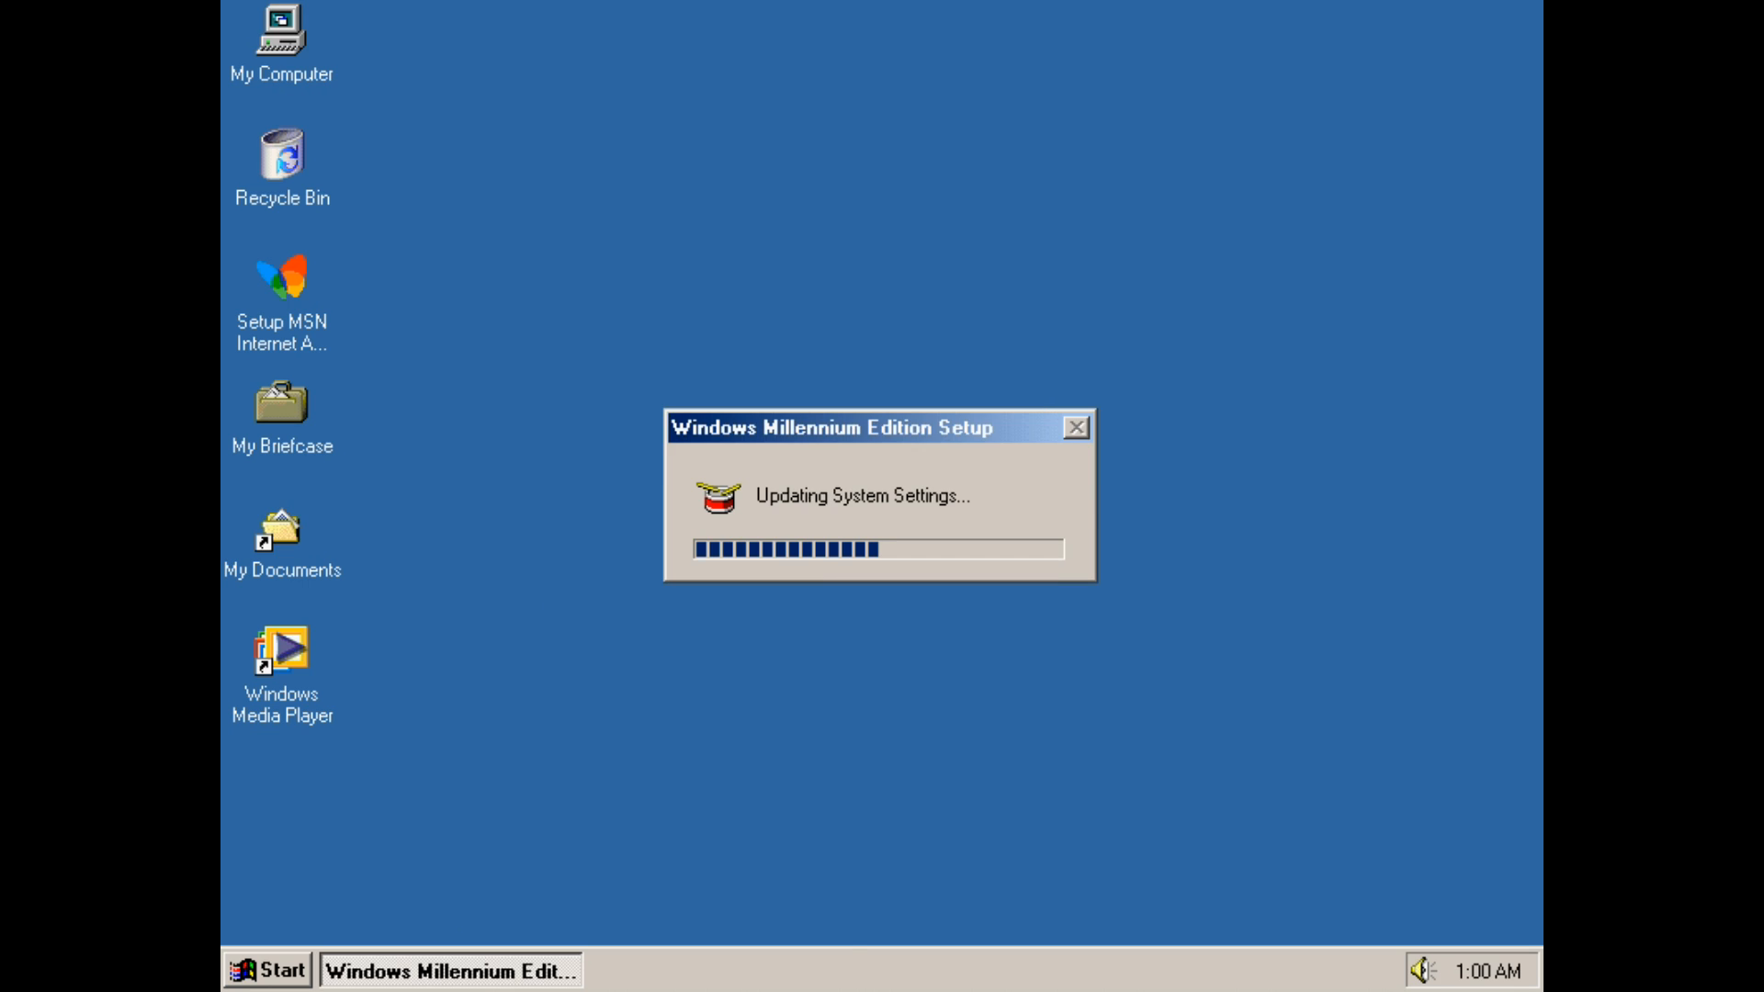
left_click(797, 570)
left_click(792, 566)
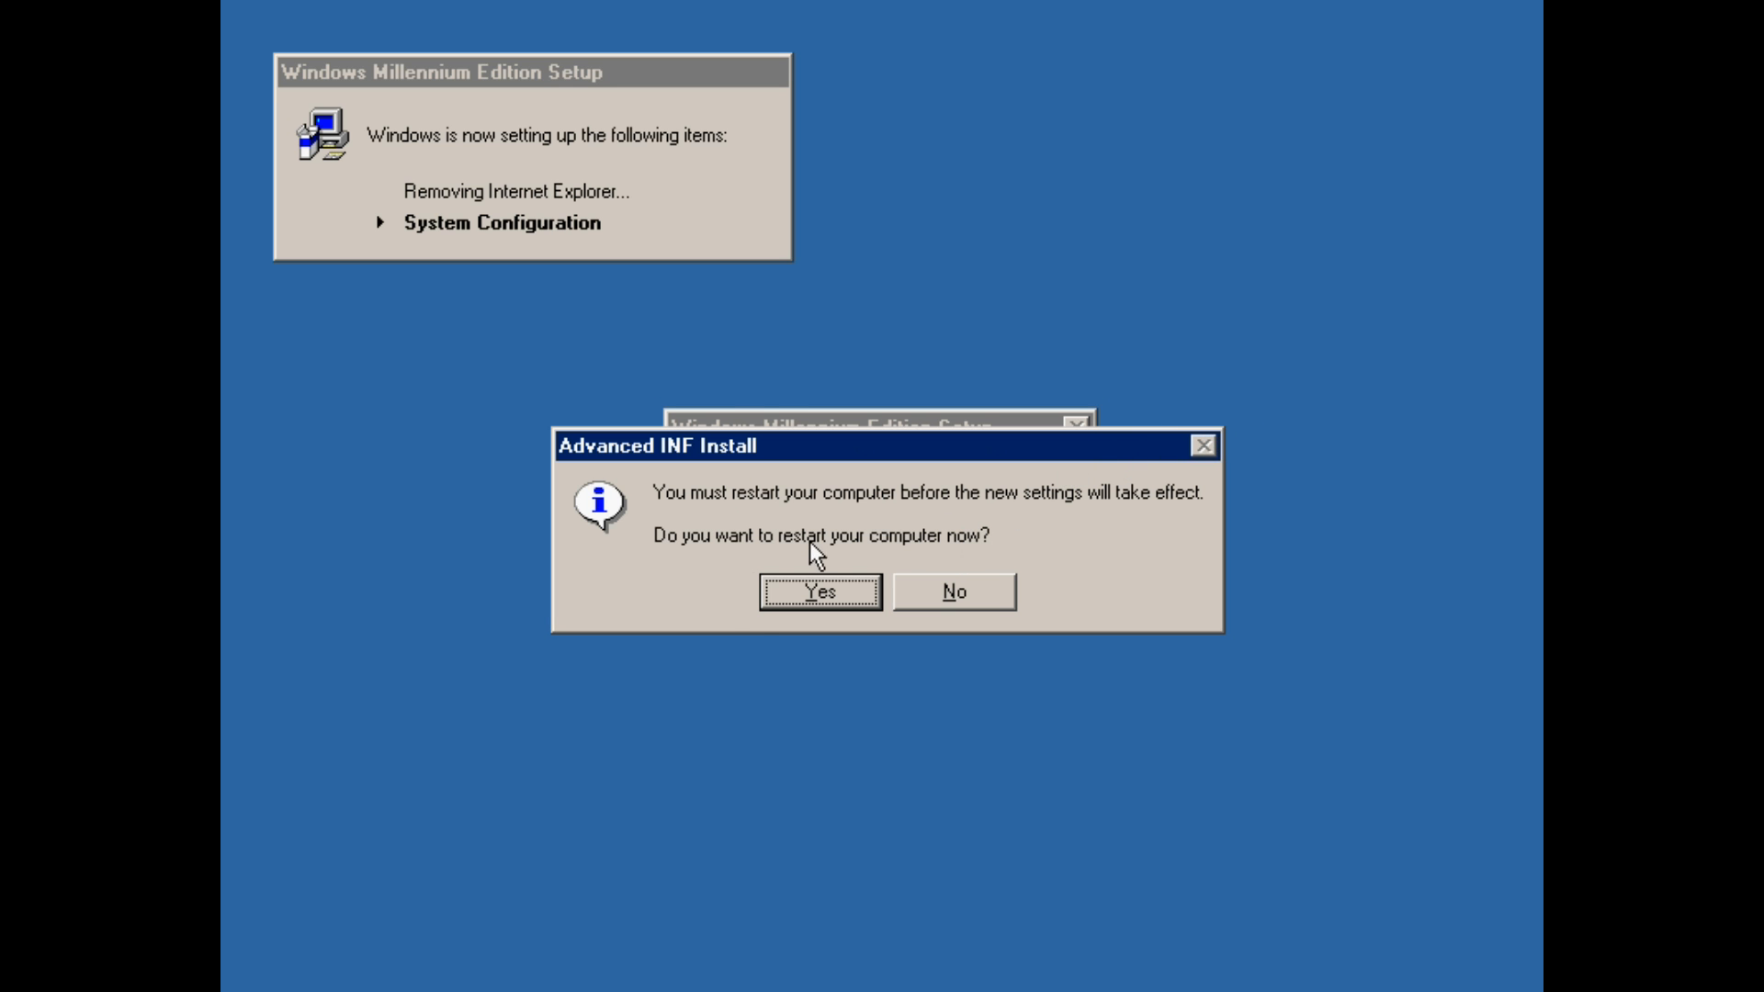
left_click(817, 593)
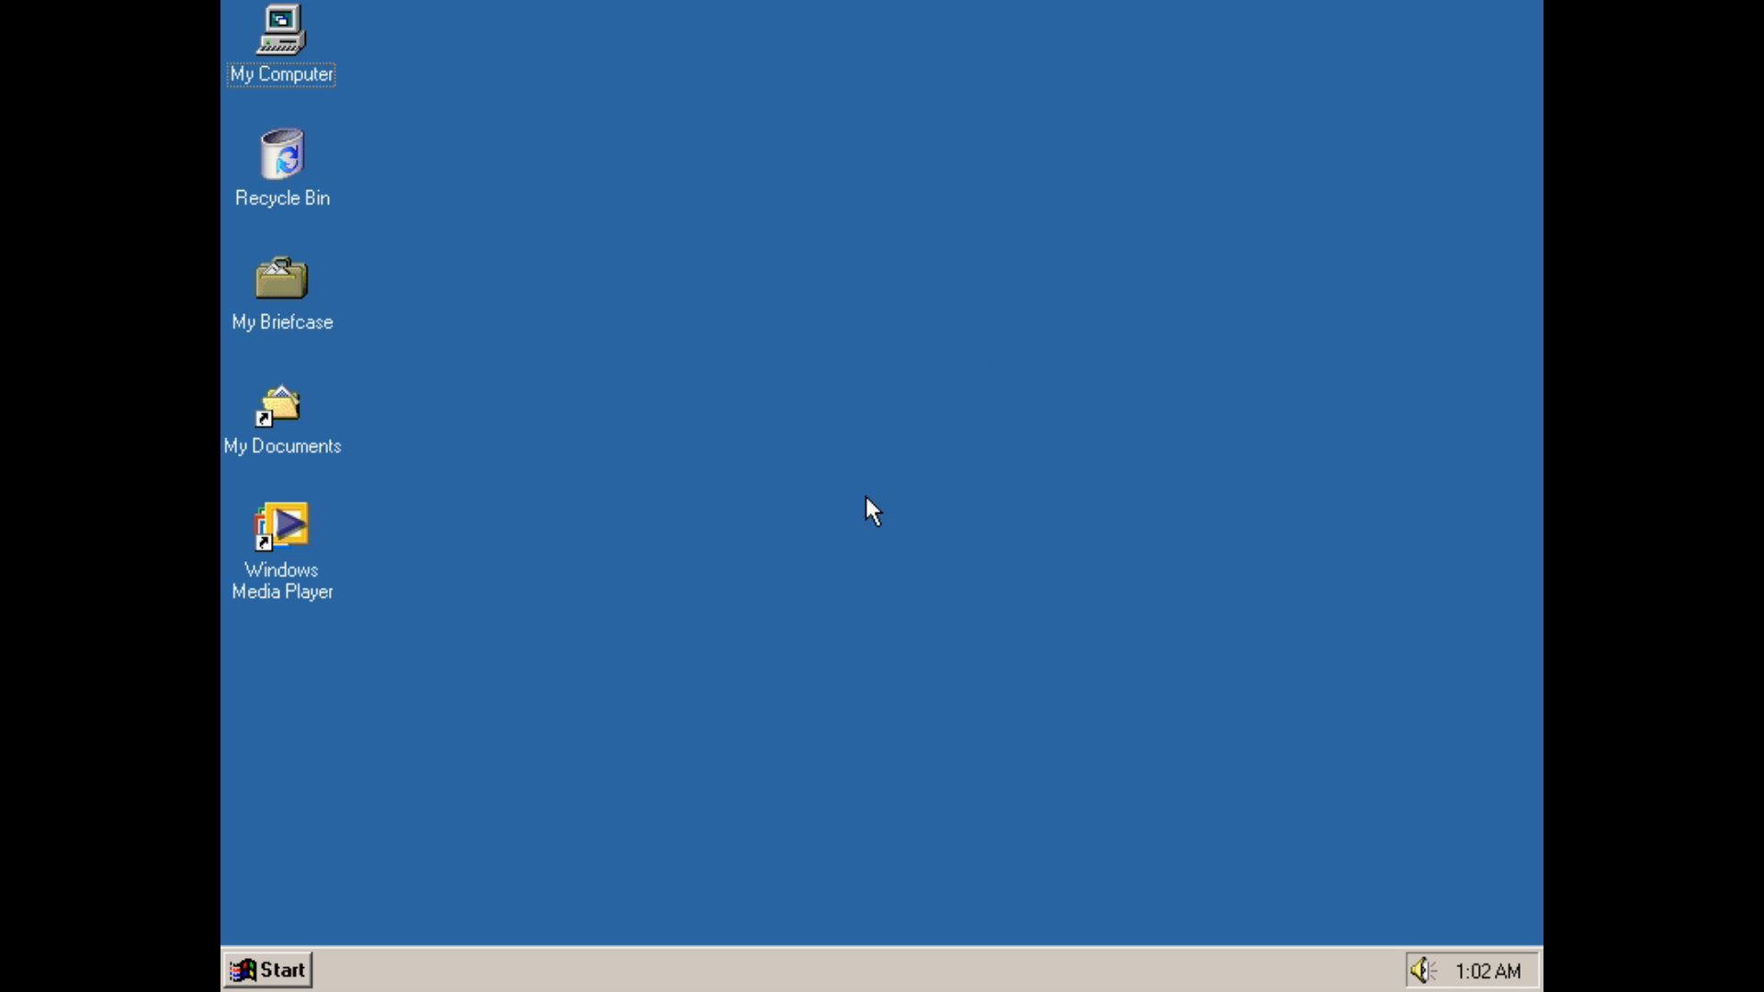
Browse the Start menu's Programs submenus after the restart, then close the menu
left_click(236, 988)
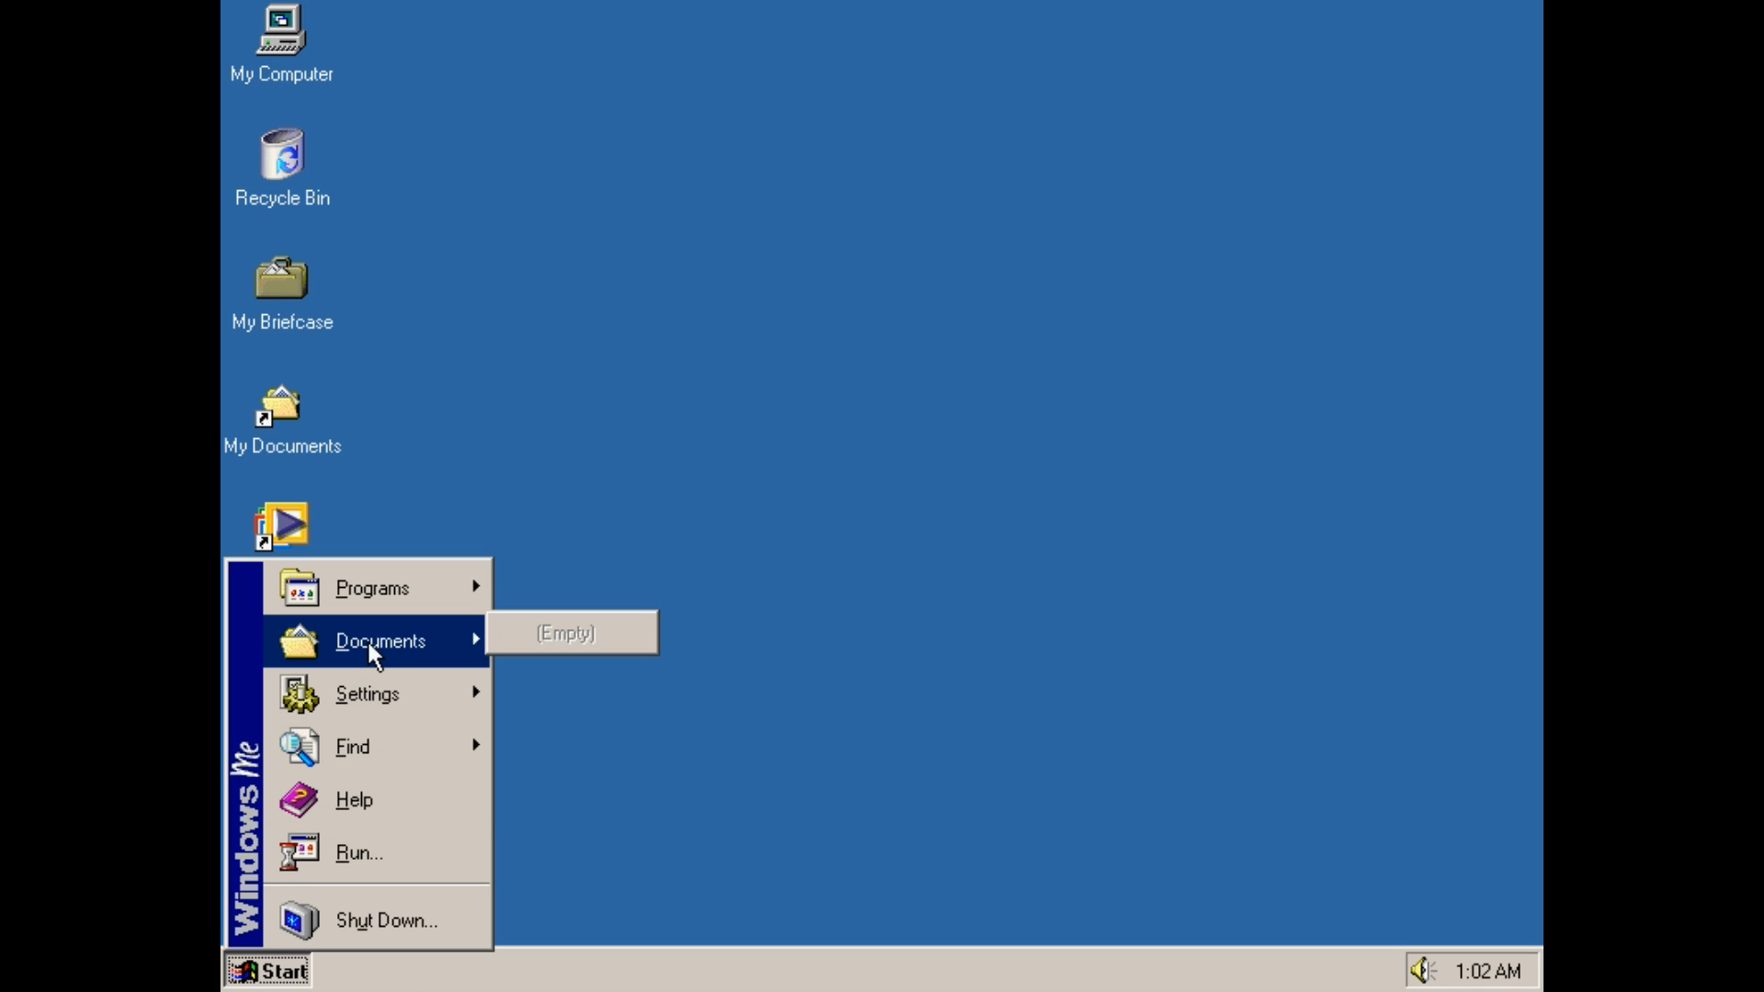
mouse_move(378, 606)
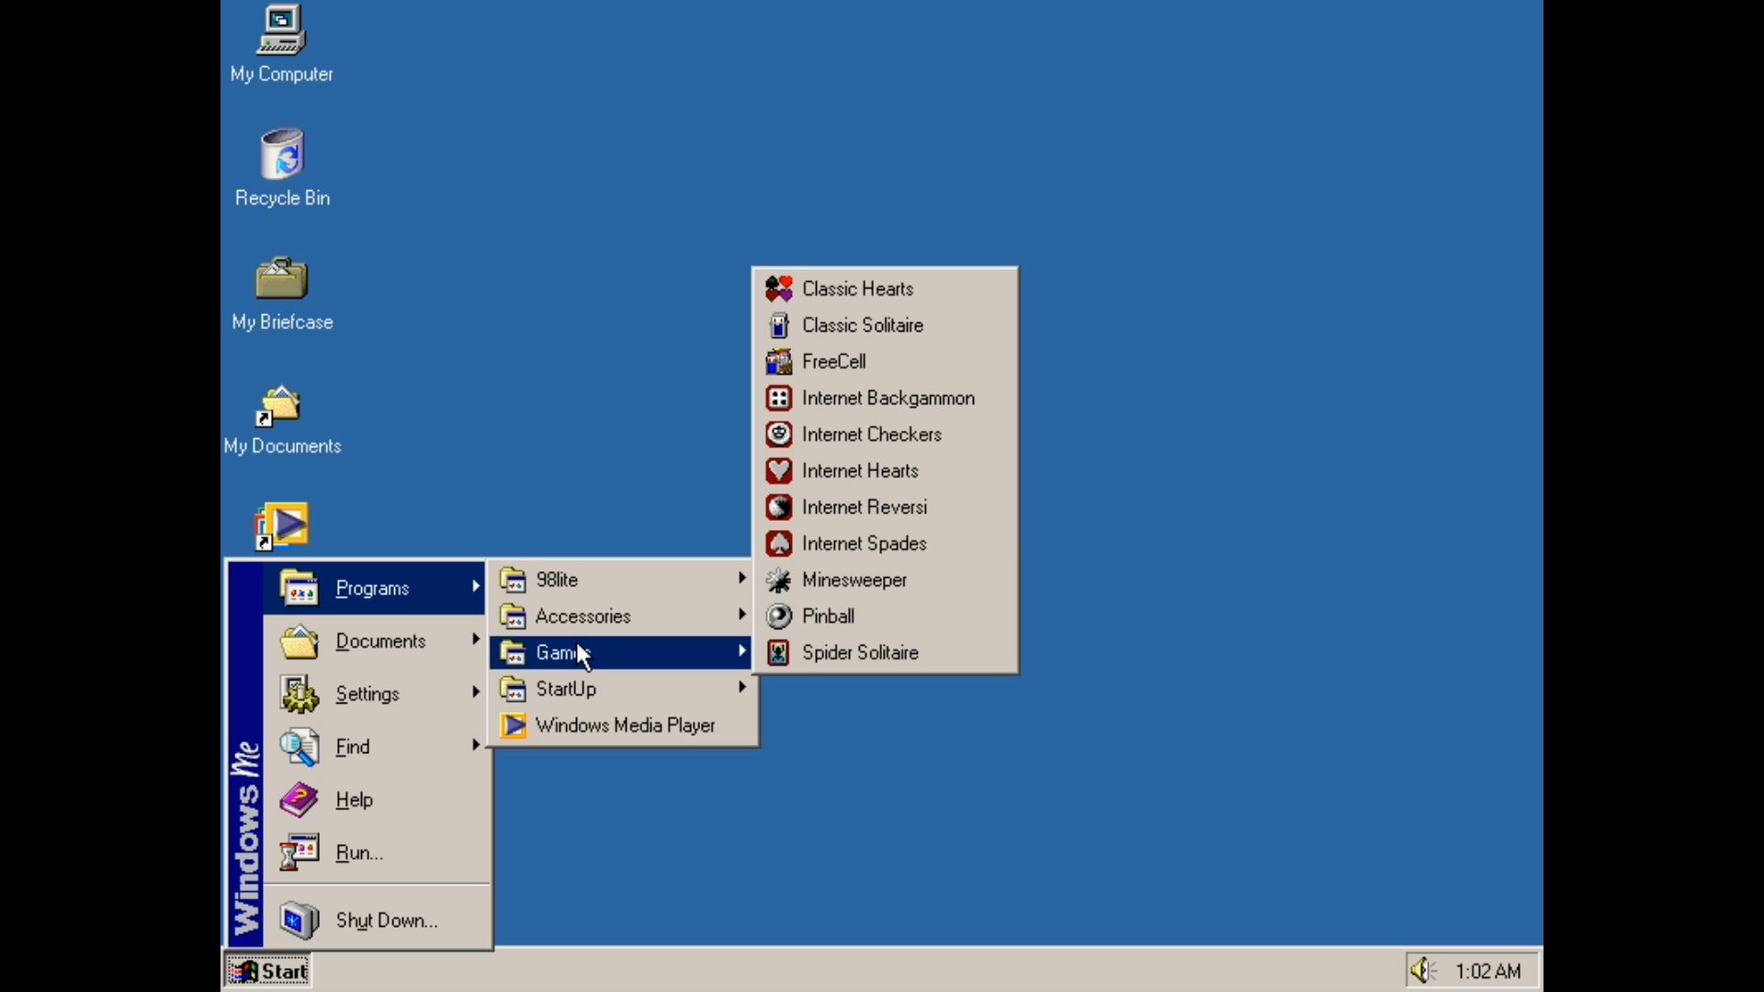
mouse_move(580, 631)
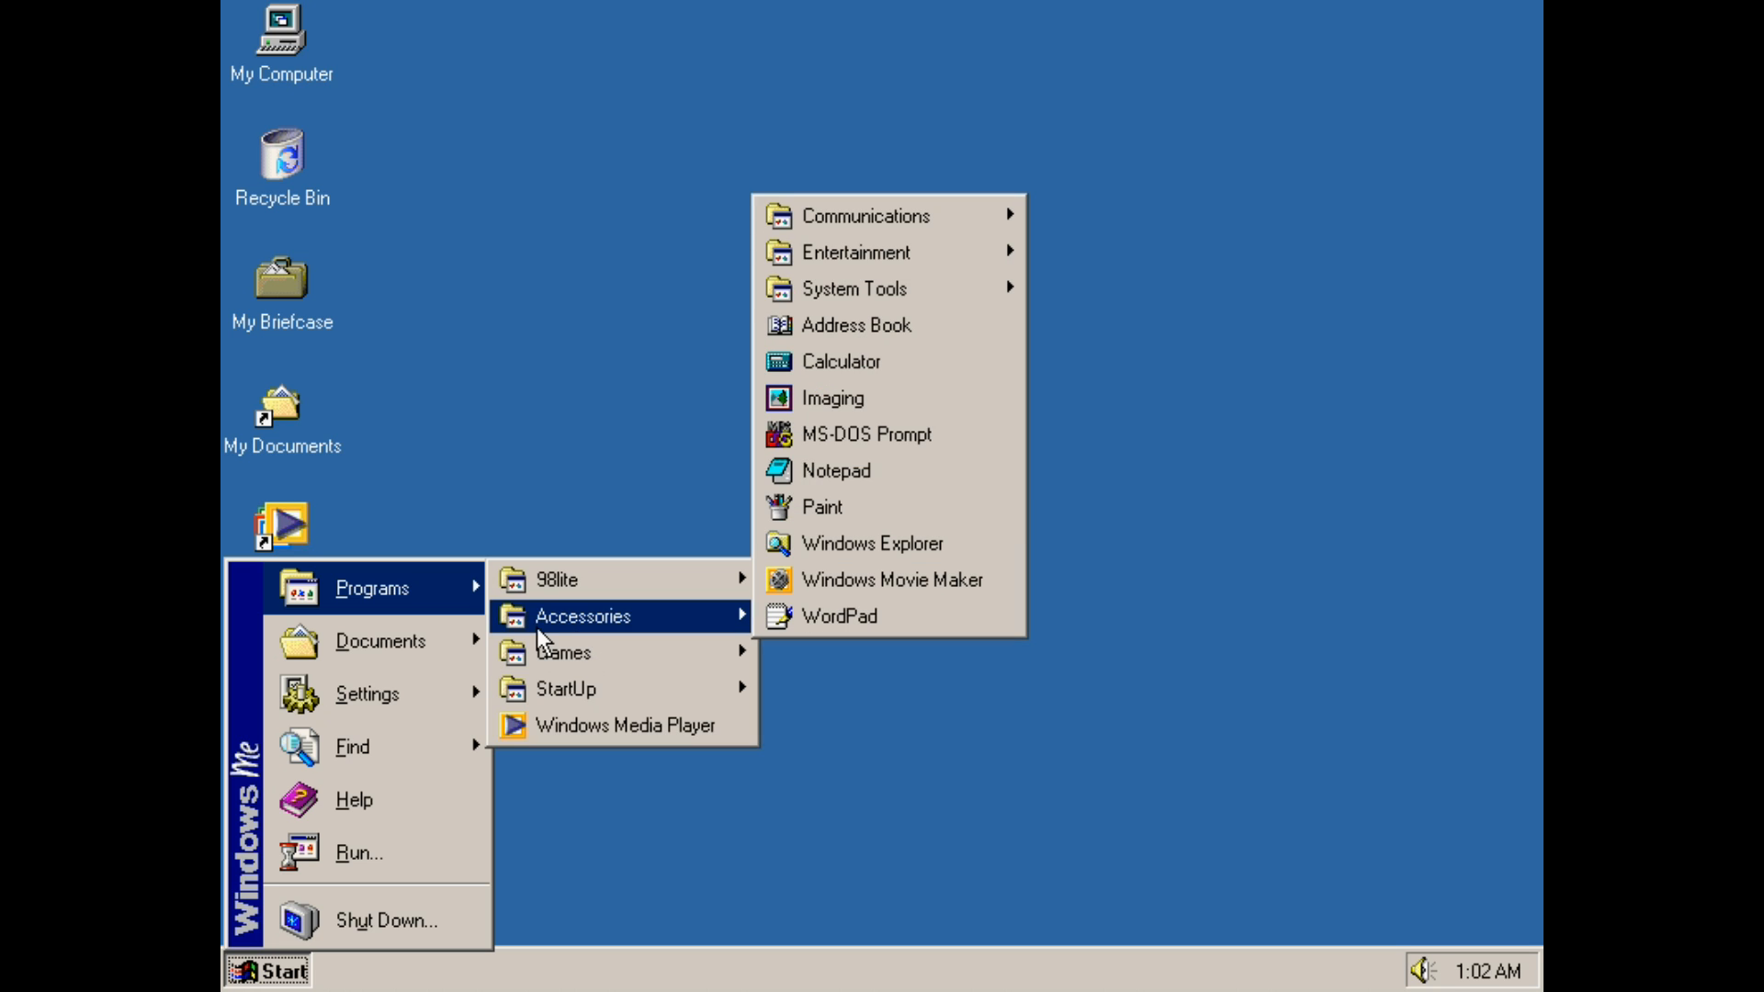
mouse_move(555, 667)
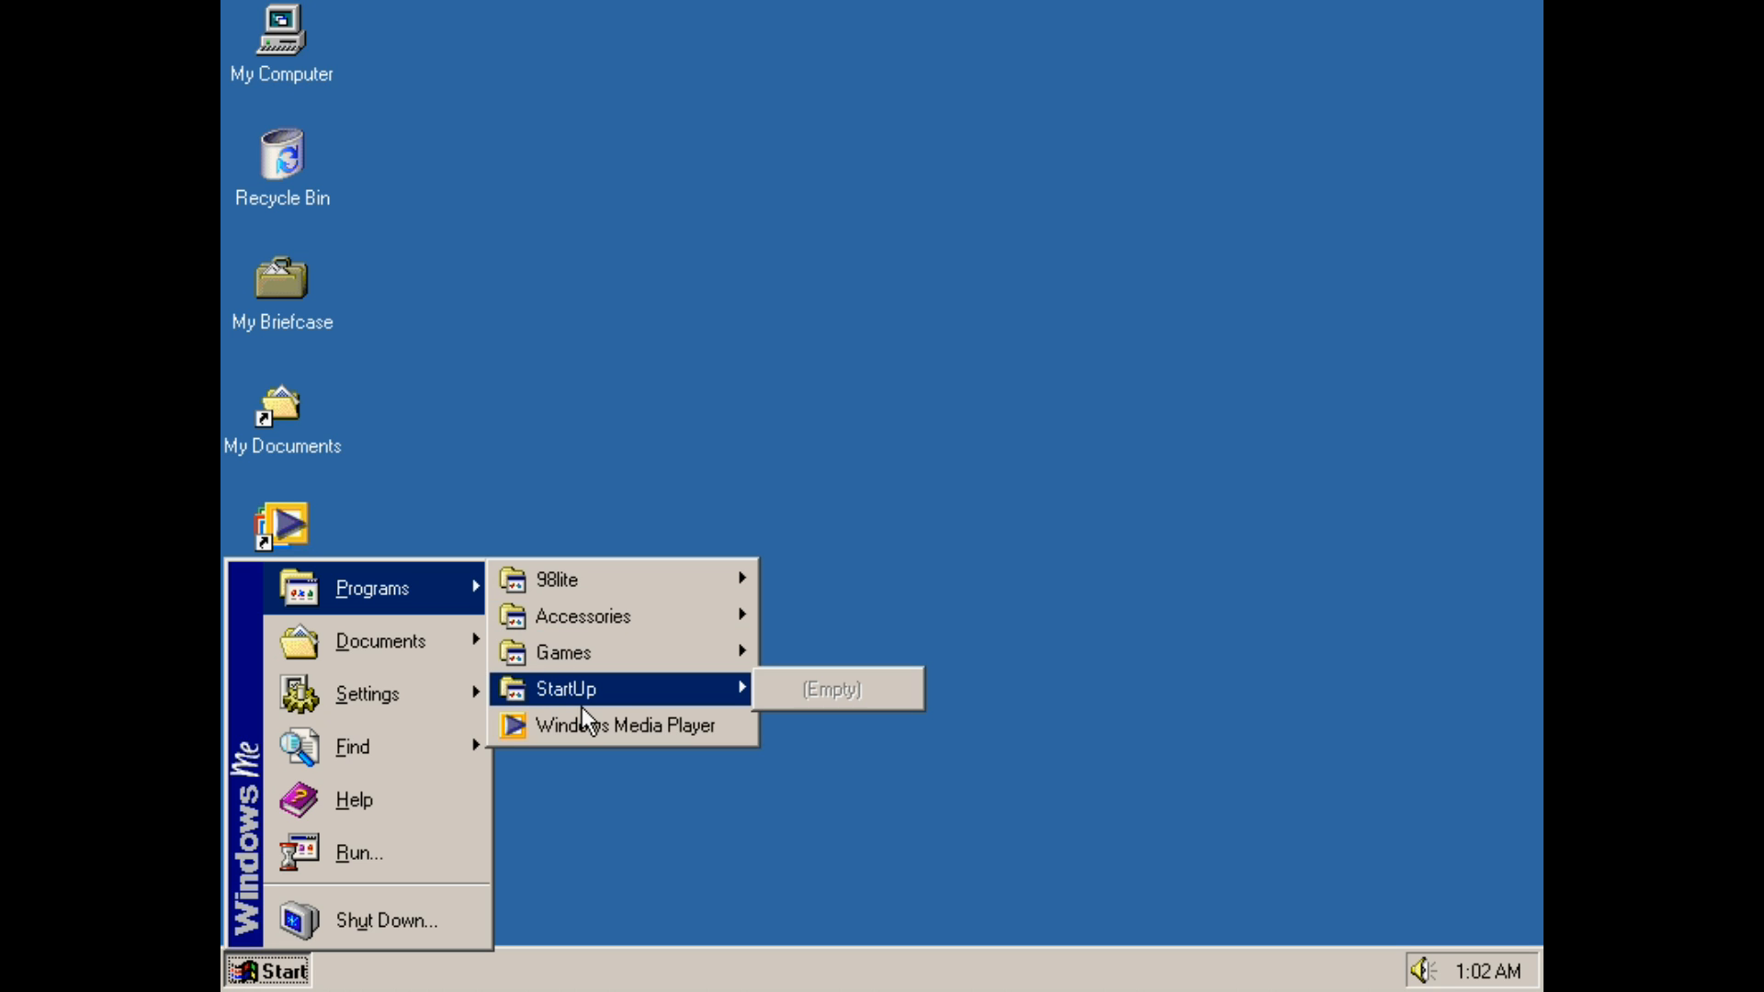
mouse_move(608, 579)
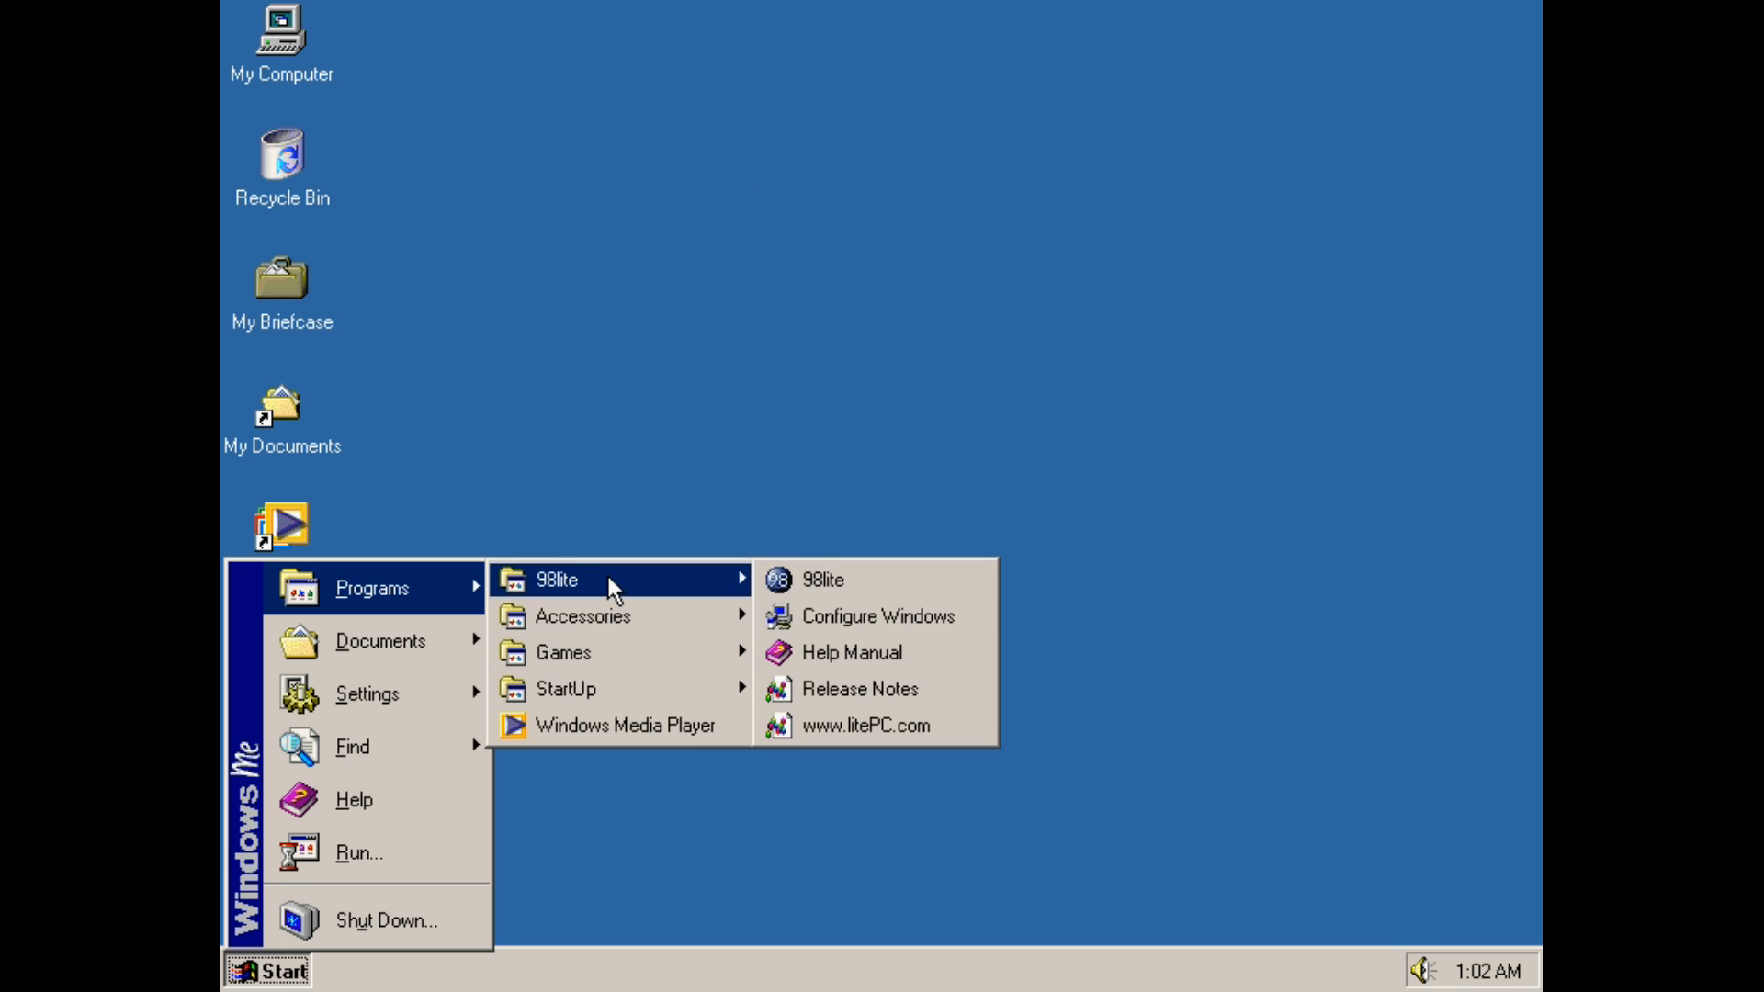
left_click(598, 241)
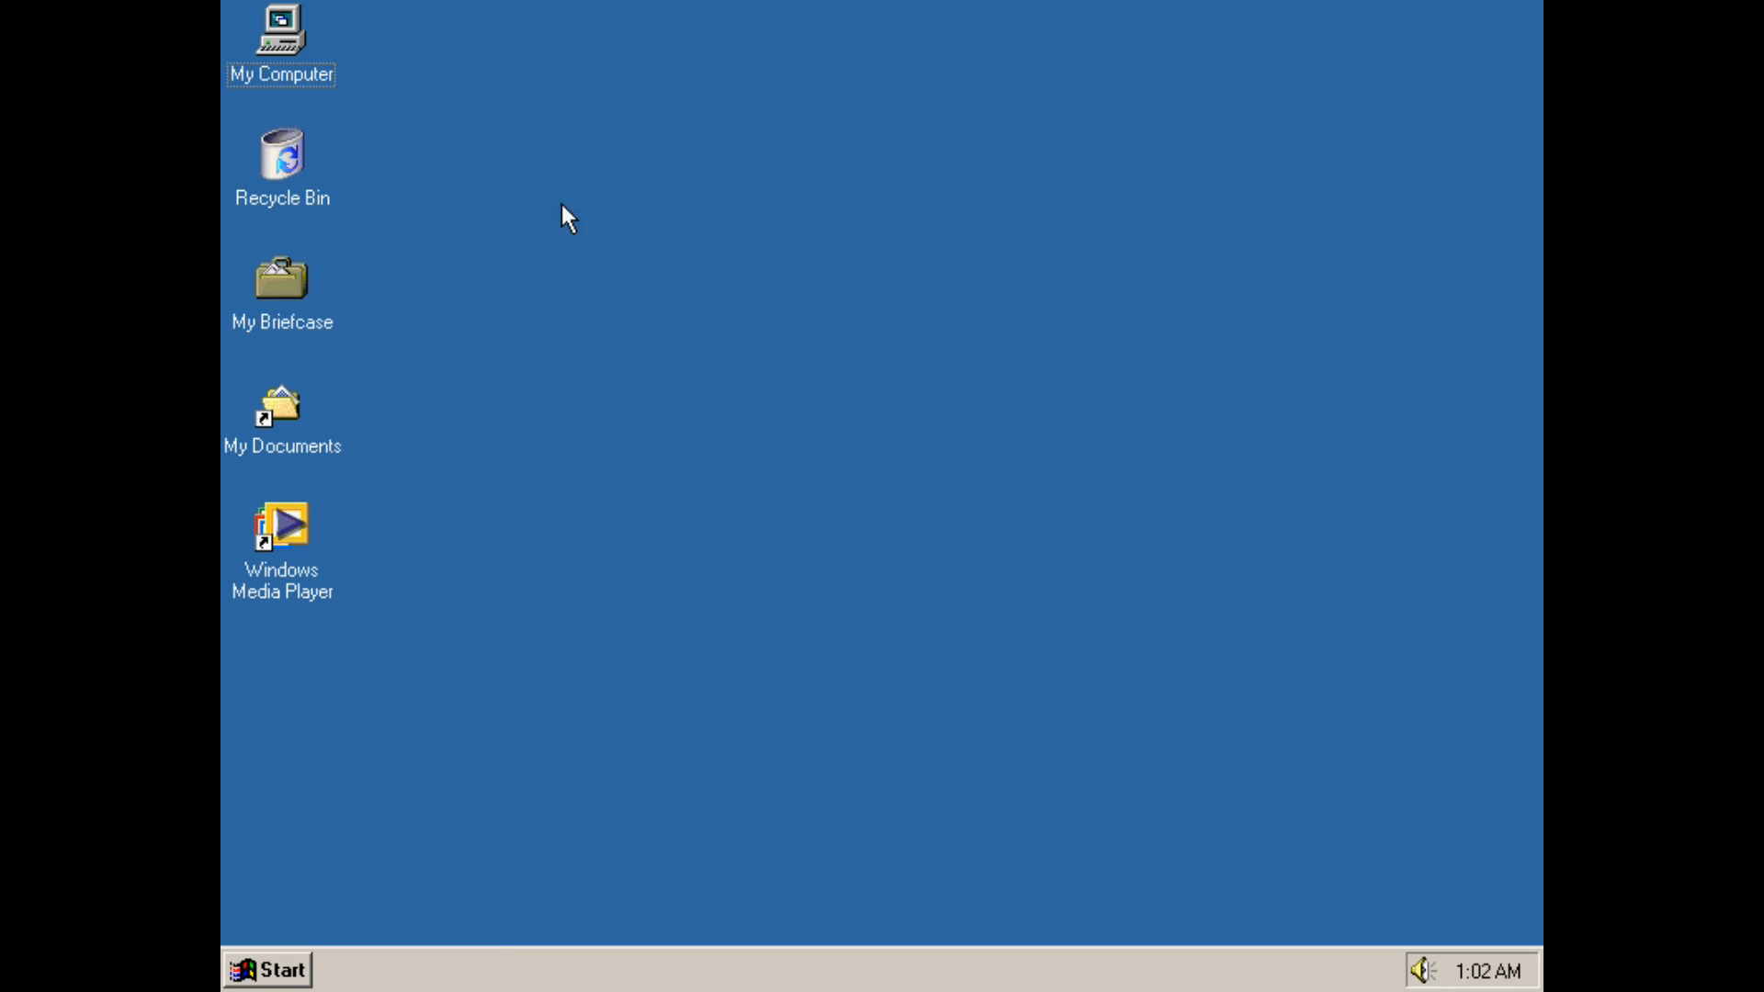
Open My Computer's system properties, view the Device Manager, and cancel
right_click(309, 64)
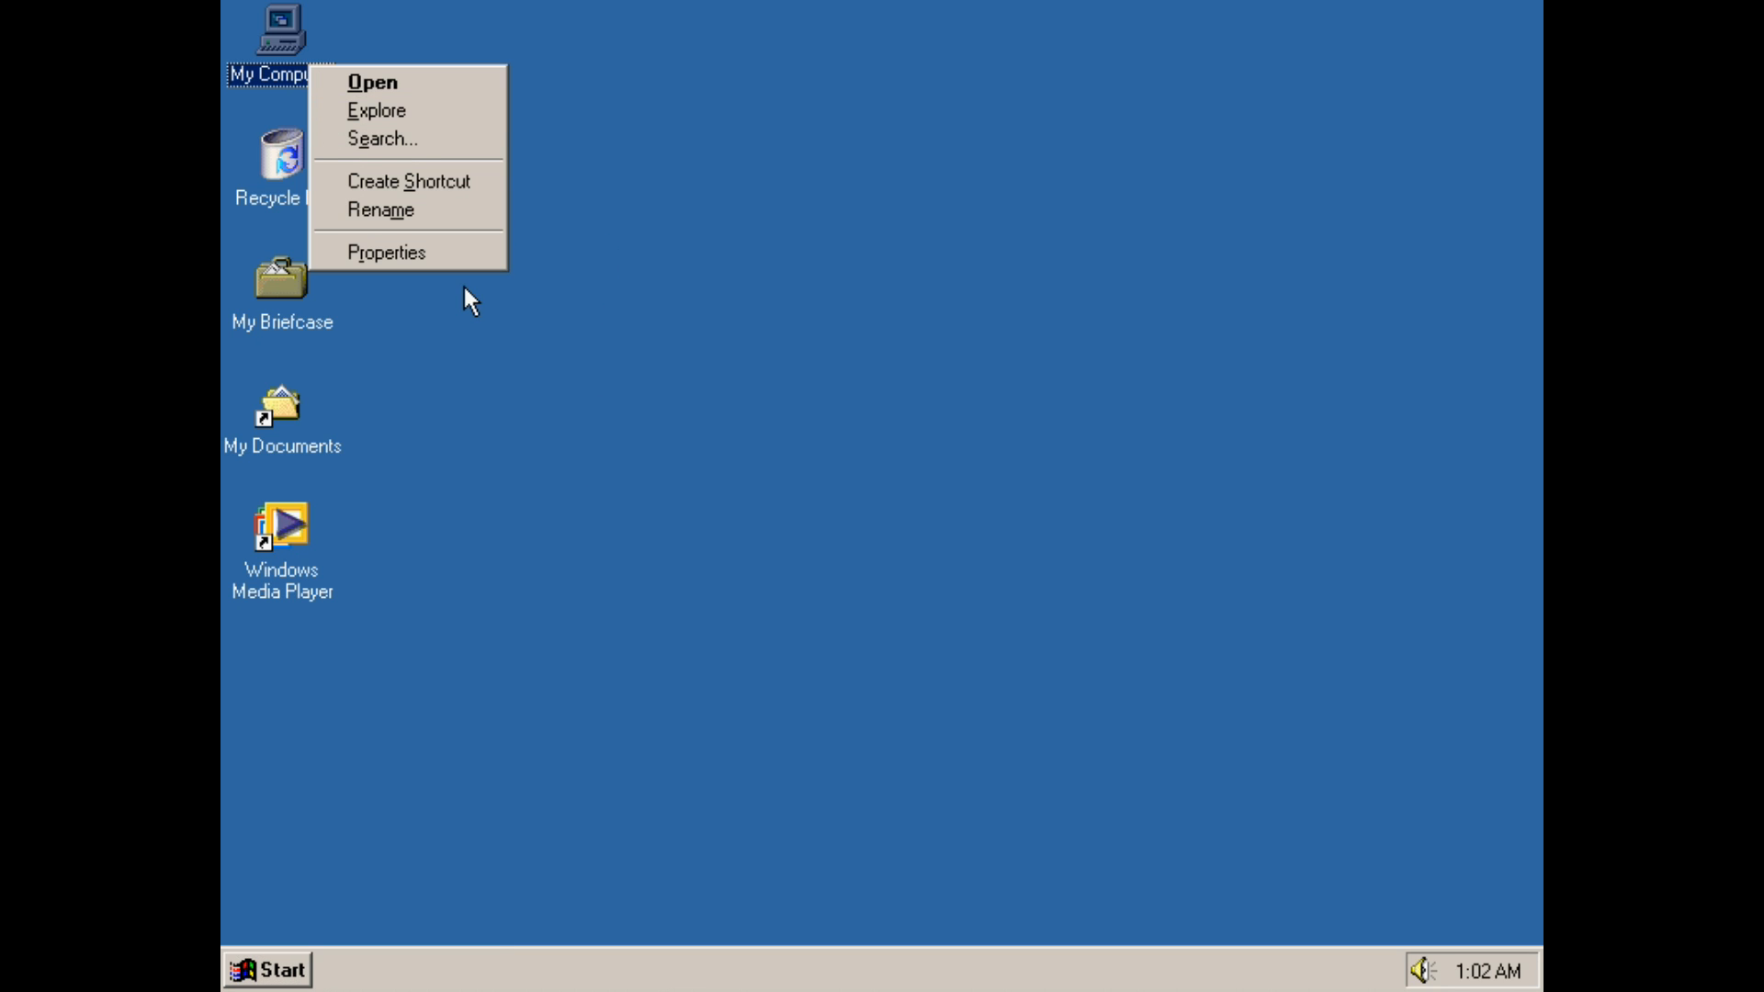
left_click(469, 263)
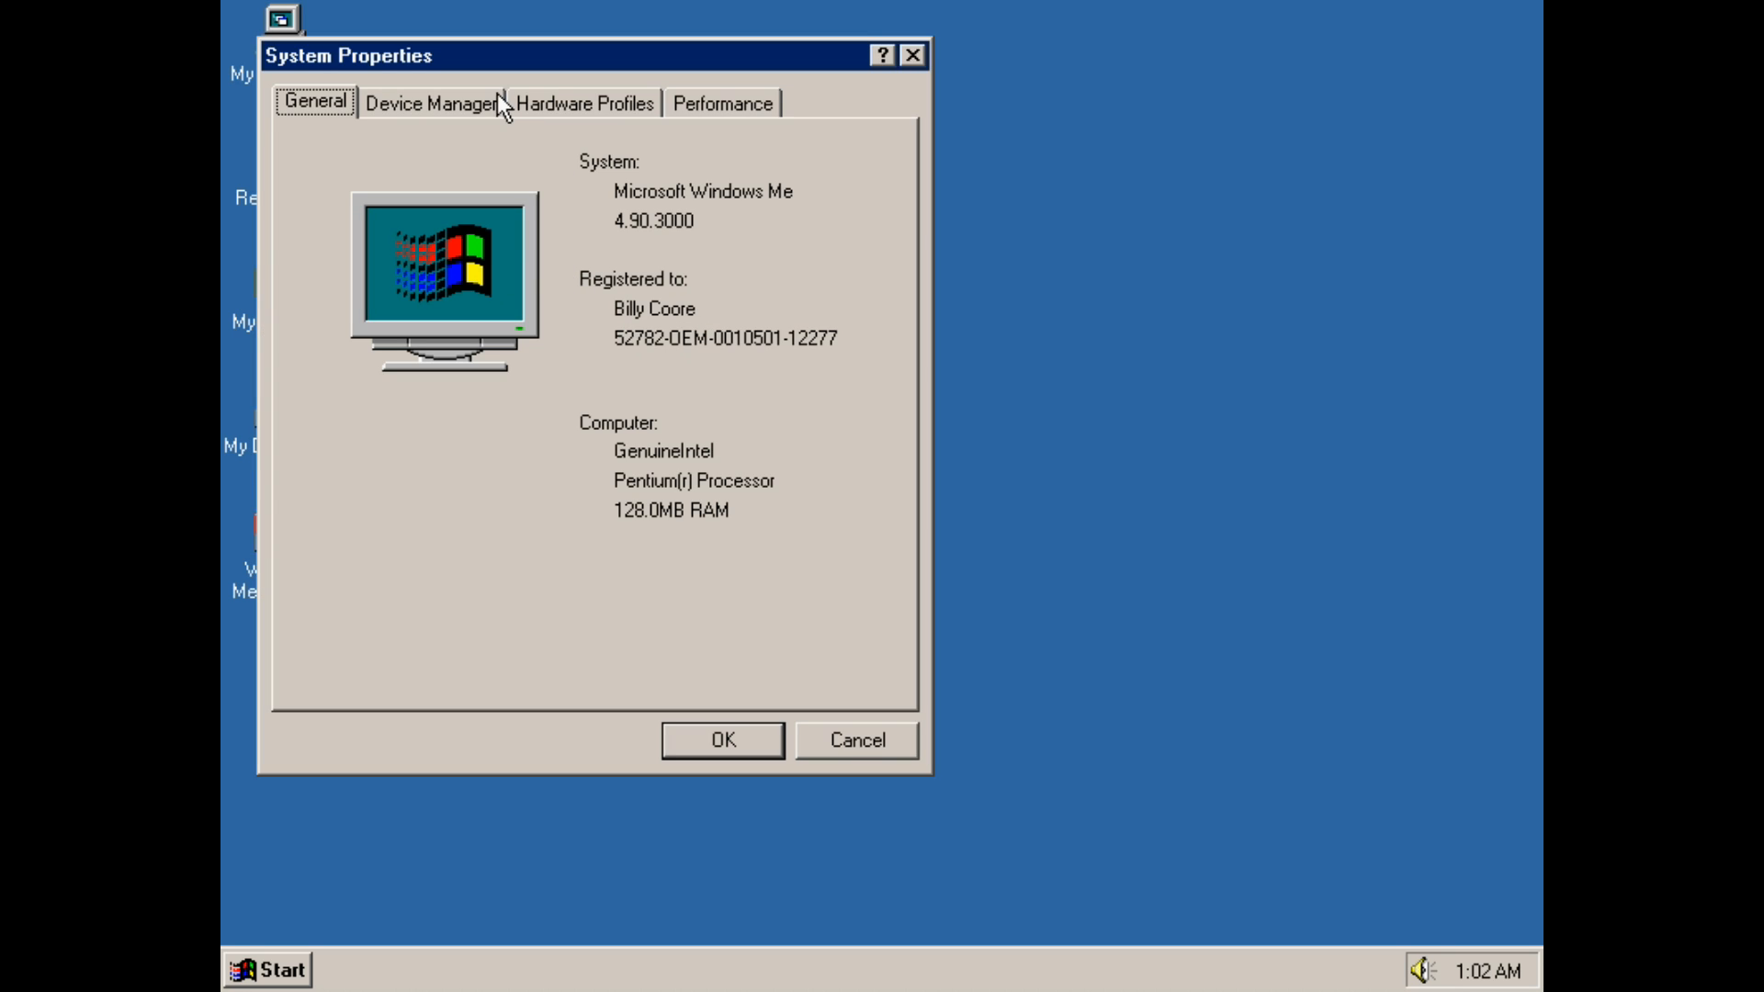
left_click(411, 101)
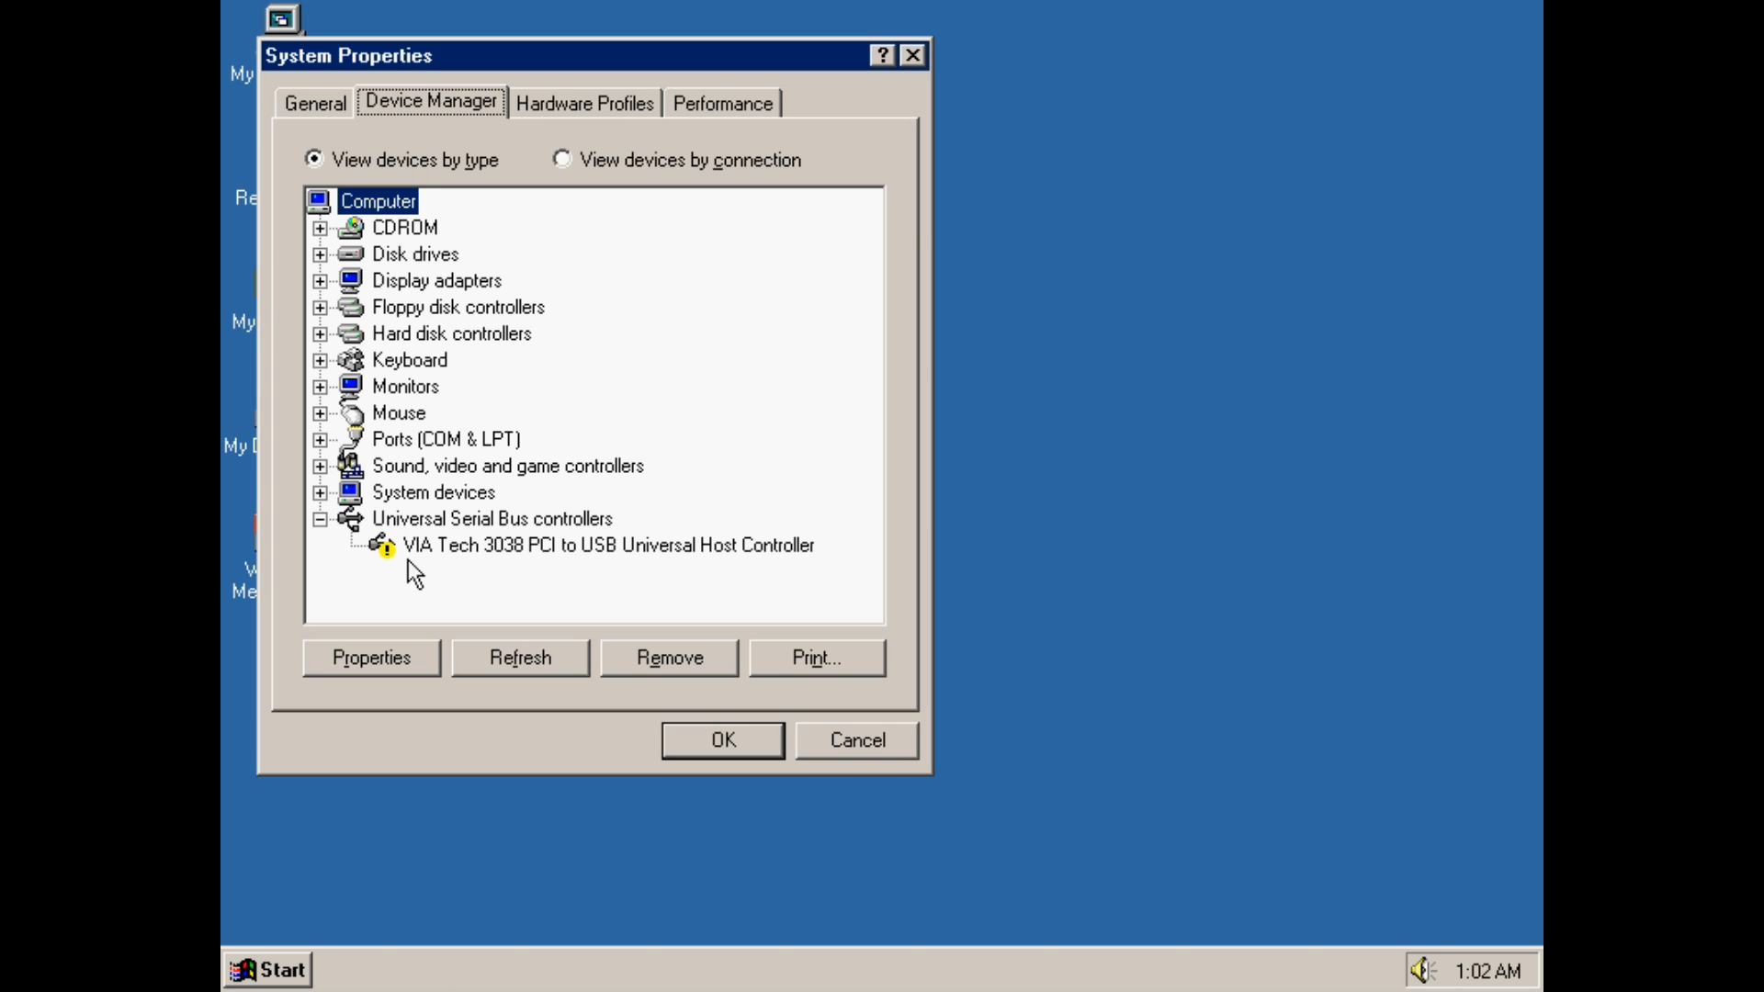
left_click(814, 750)
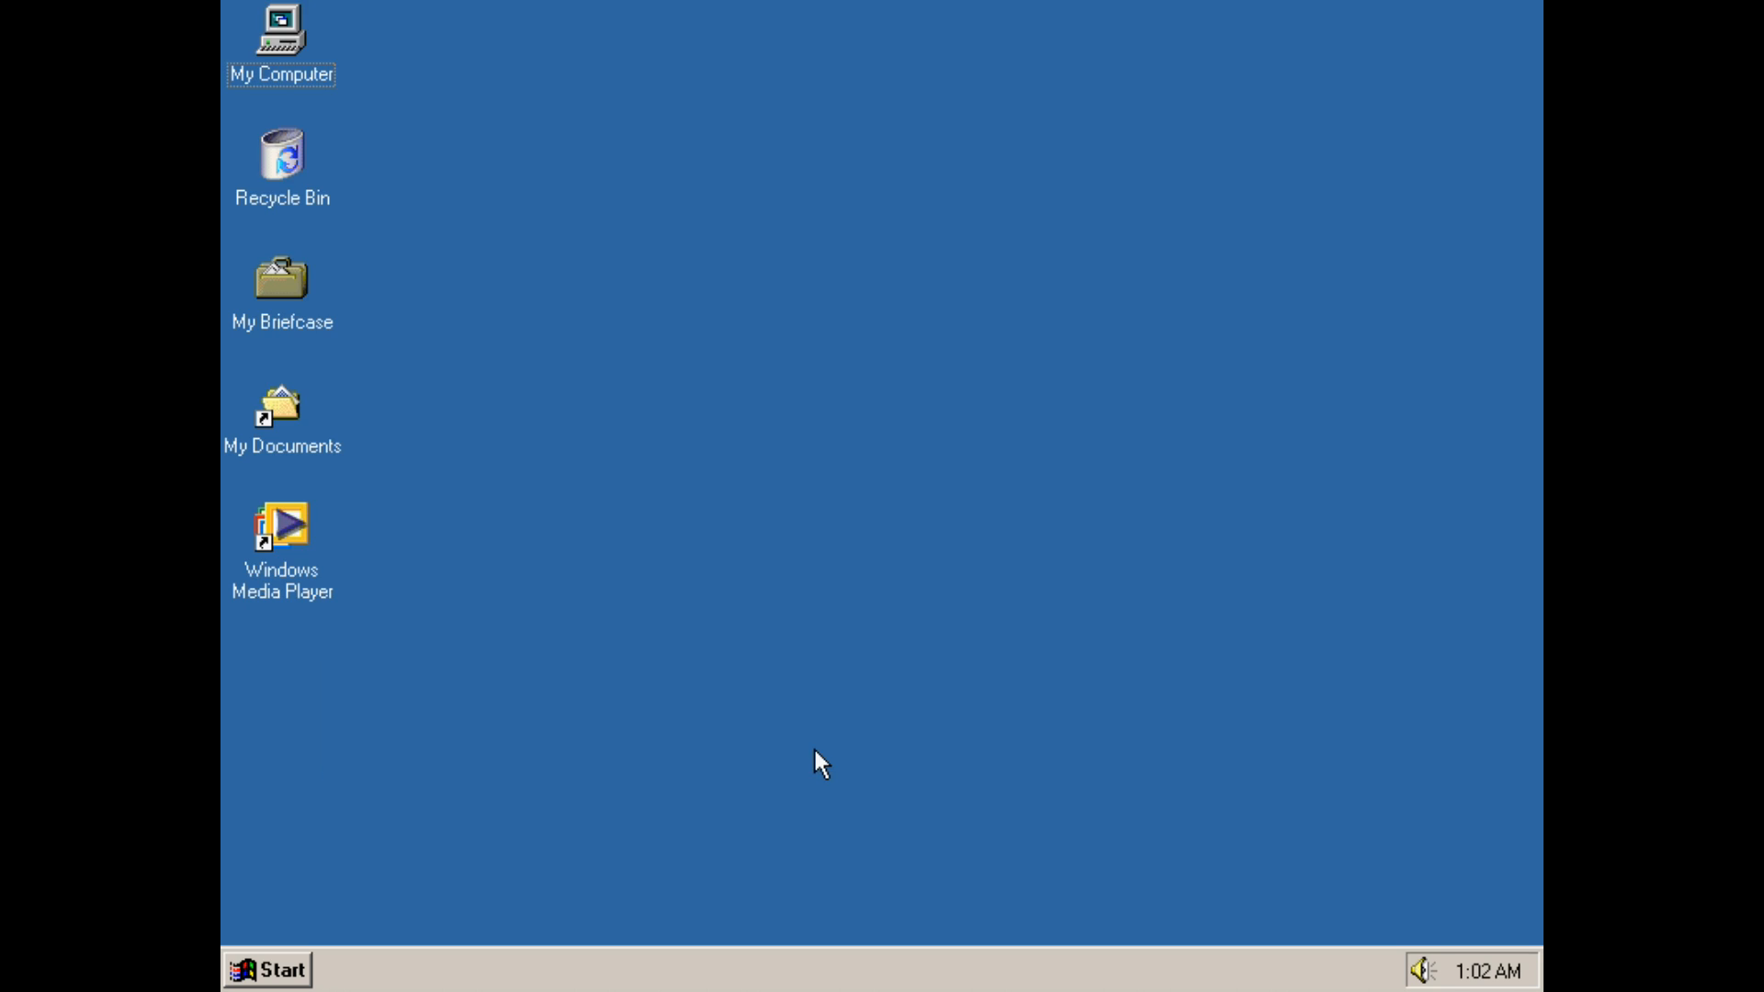